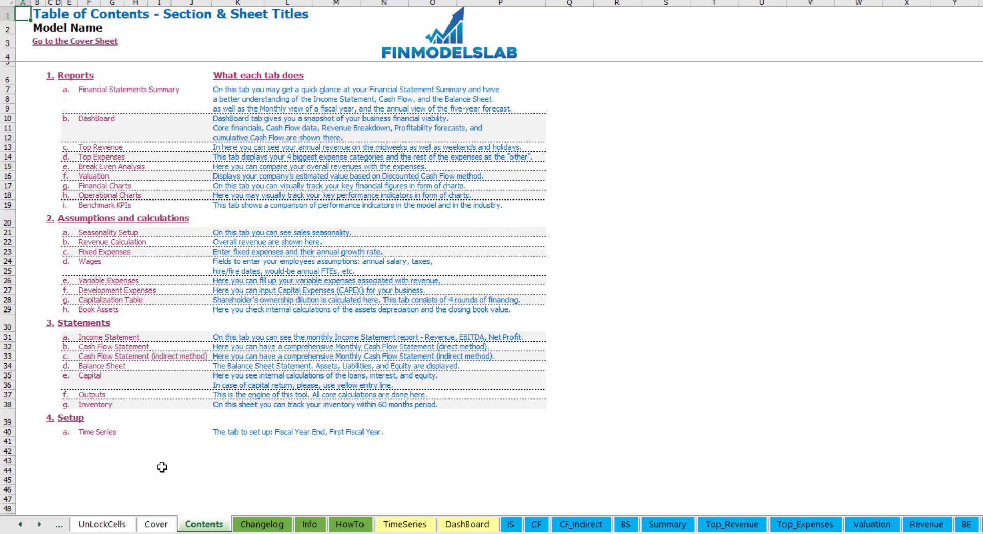
Step: Read through the HowTo sheet's guide to each part of the model and go to the Wages sheet
{"action": "left_click", "coordinate": [350, 525]}
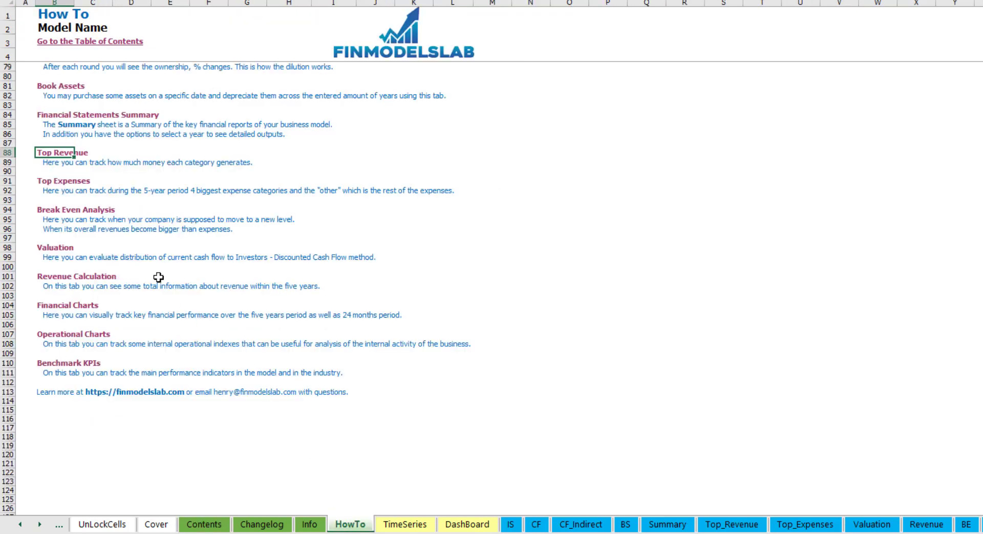
{"action": "scroll", "coordinate": [158, 277], "scroll_direction": "up", "scroll_amount": 20}
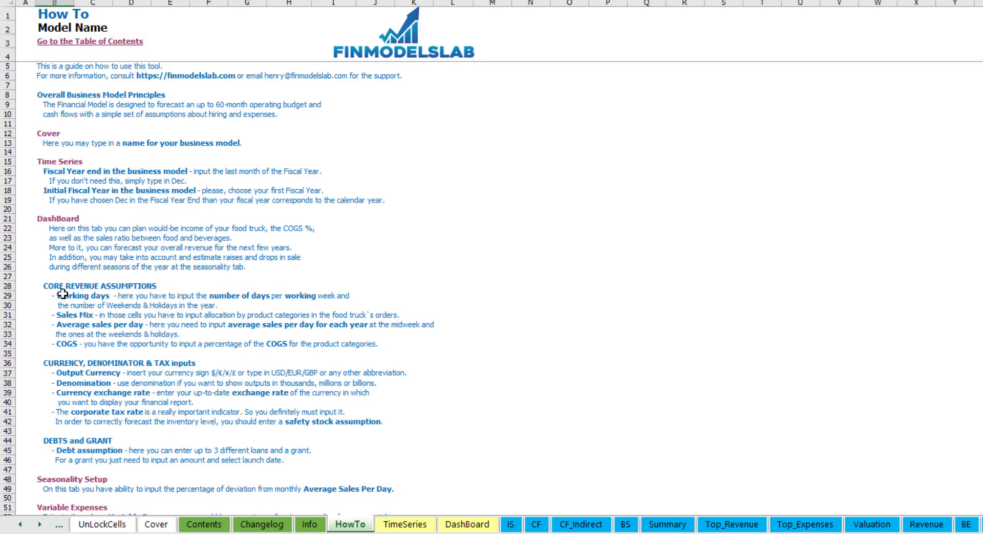
{"action": "scroll", "coordinate": [67, 295], "scroll_direction": "down", "scroll_amount": 3}
{"action": "scroll", "coordinate": [80, 313], "scroll_direction": "down", "scroll_amount": 3}
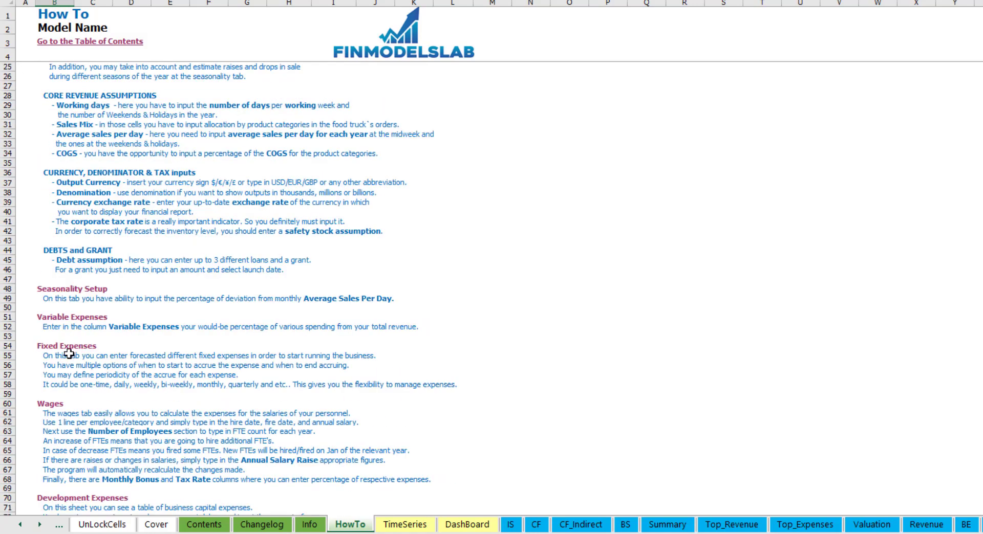
{"action": "scroll", "coordinate": [69, 353], "scroll_direction": "down", "scroll_amount": 6}
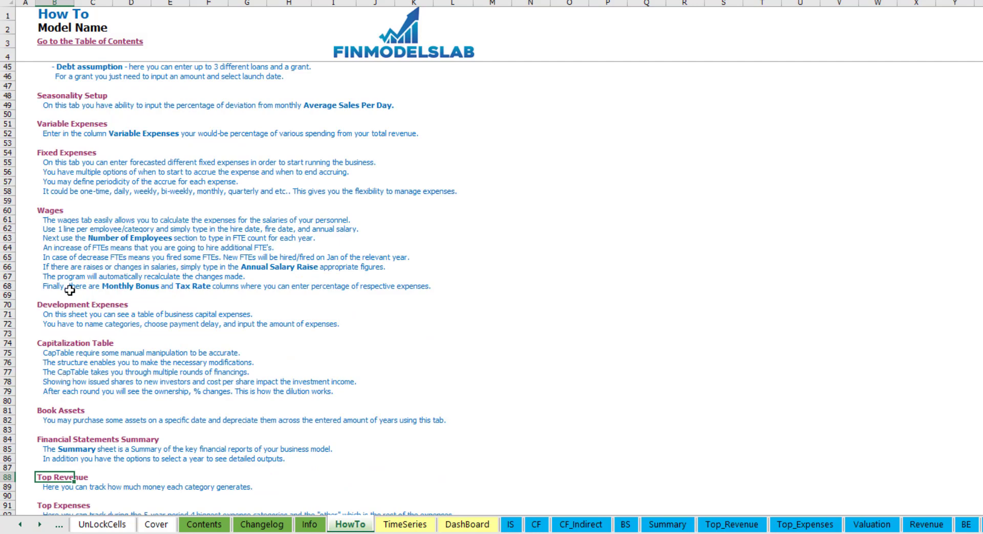
{"action": "scroll", "coordinate": [70, 290], "scroll_direction": "up", "scroll_amount": 12}
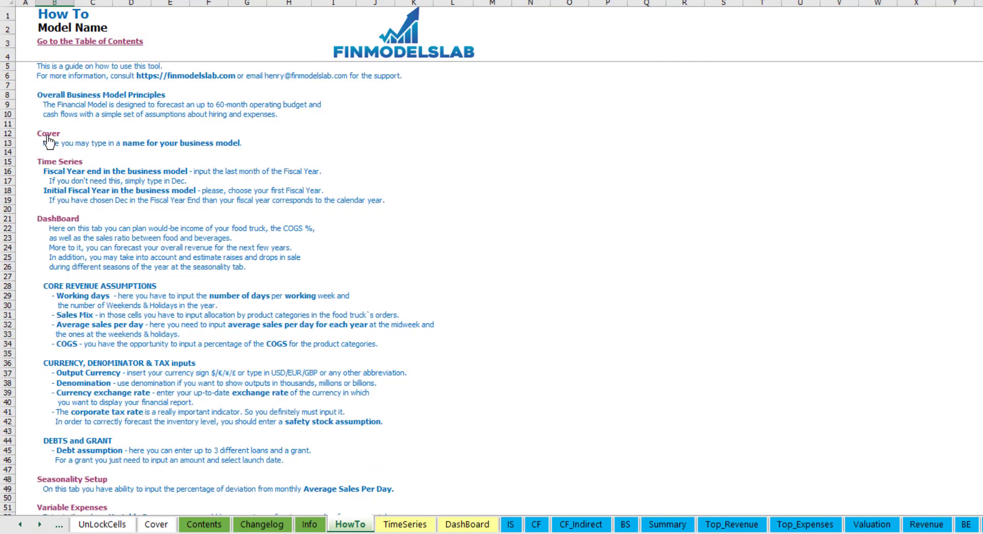
{"action": "scroll", "coordinate": [54, 259], "scroll_direction": "down", "scroll_amount": 13}
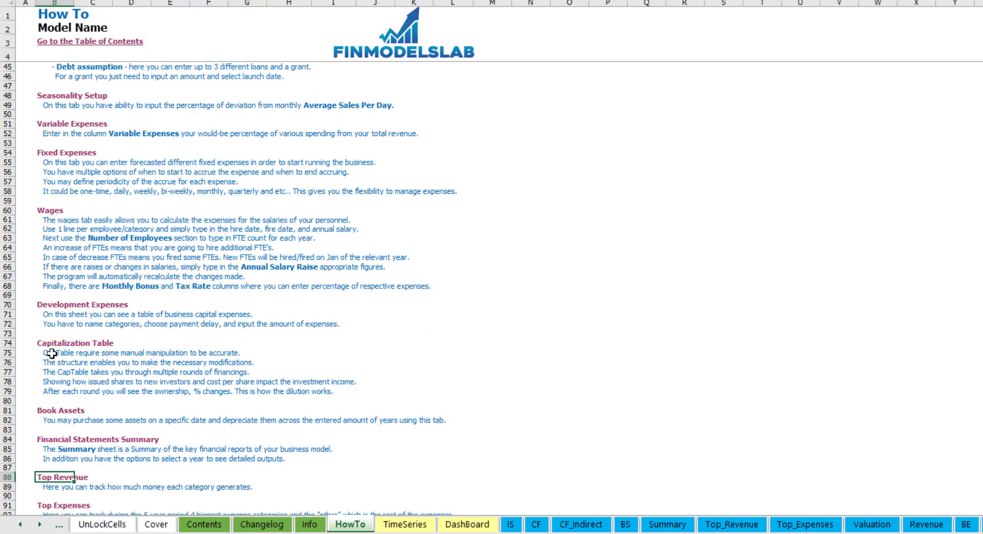
{"action": "left_click", "coordinate": [44, 411]}
{"action": "left_click", "coordinate": [44, 412]}
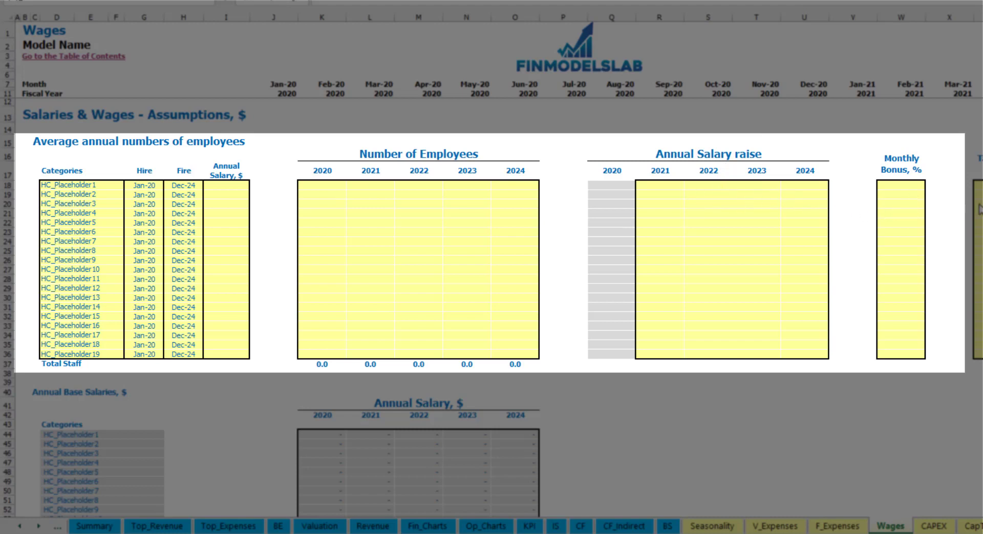
Step: Name the first staff category CFO and set its hire date to Mar-20
{"action": "left_click", "coordinate": [109, 185]}
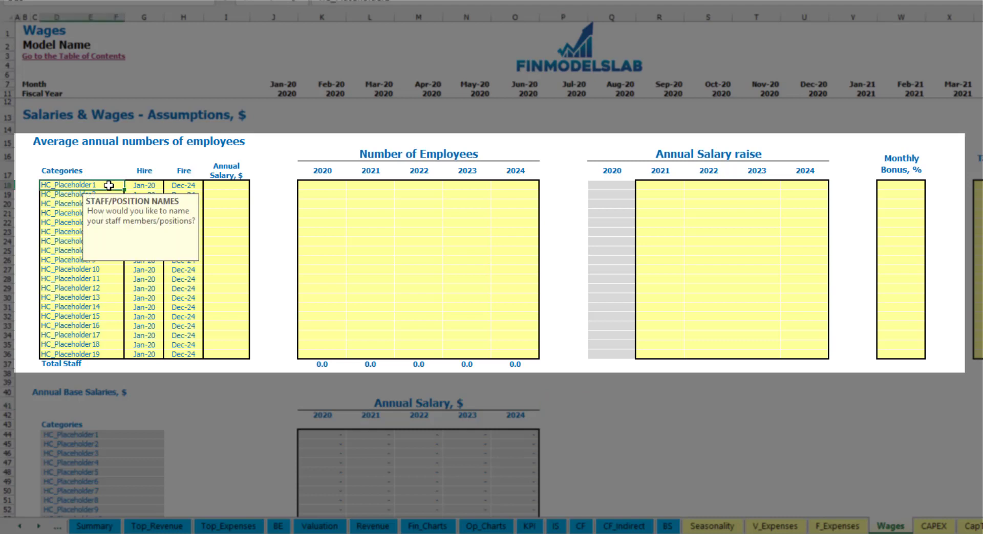
{"action": "type", "text": "CFO"}
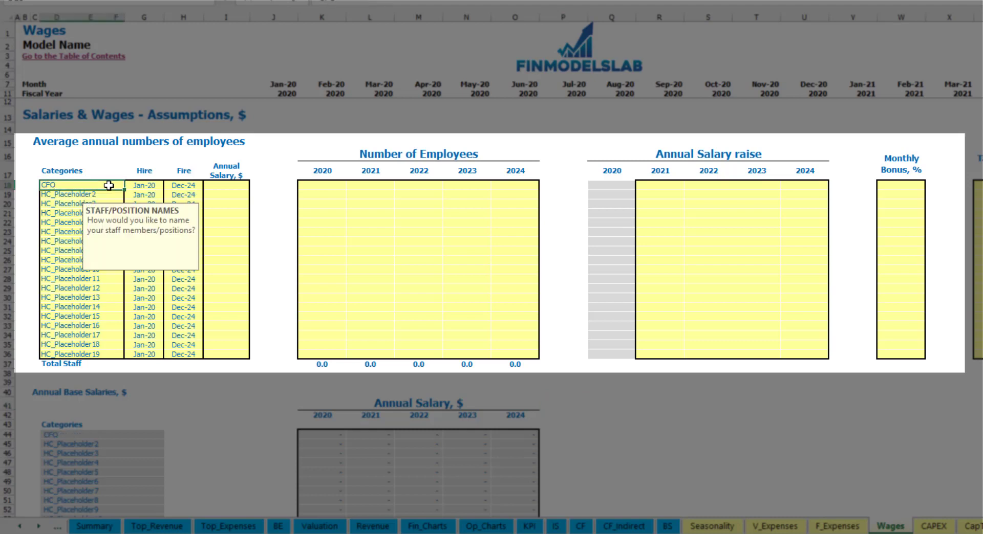
{"action": "key", "text": "Return"}
{"action": "left_click", "coordinate": [146, 185]}
{"action": "left_click", "coordinate": [167, 186]}
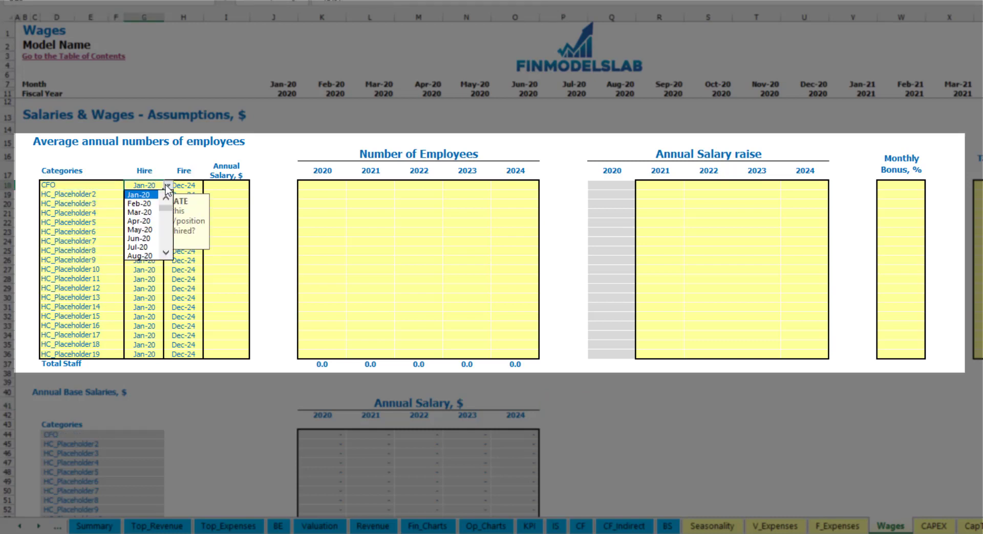
{"action": "left_click", "coordinate": [139, 212]}
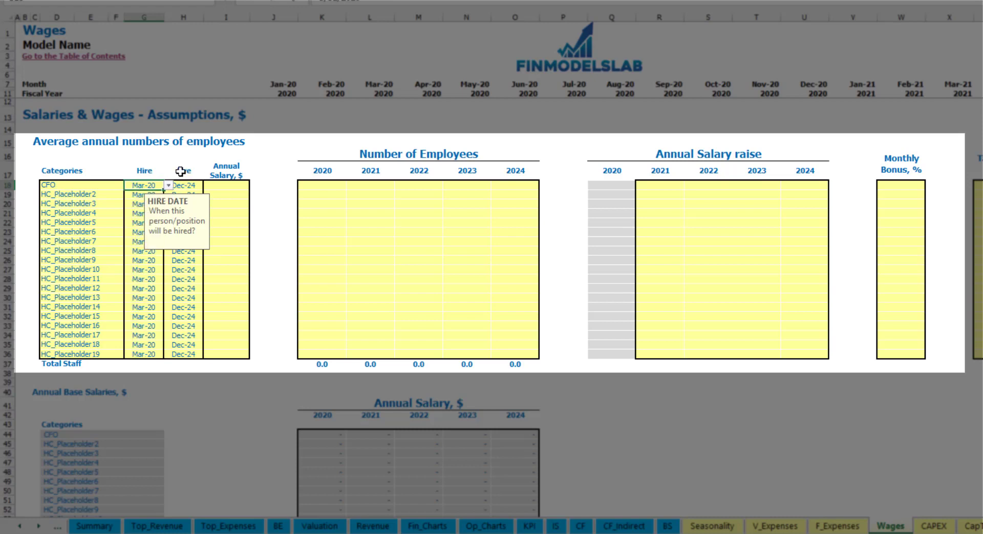
Step: Check the CFO's fire date and set the CFO's annual salary to 50,000
{"action": "left_click", "coordinate": [186, 171]}
{"action": "left_click", "coordinate": [192, 187]}
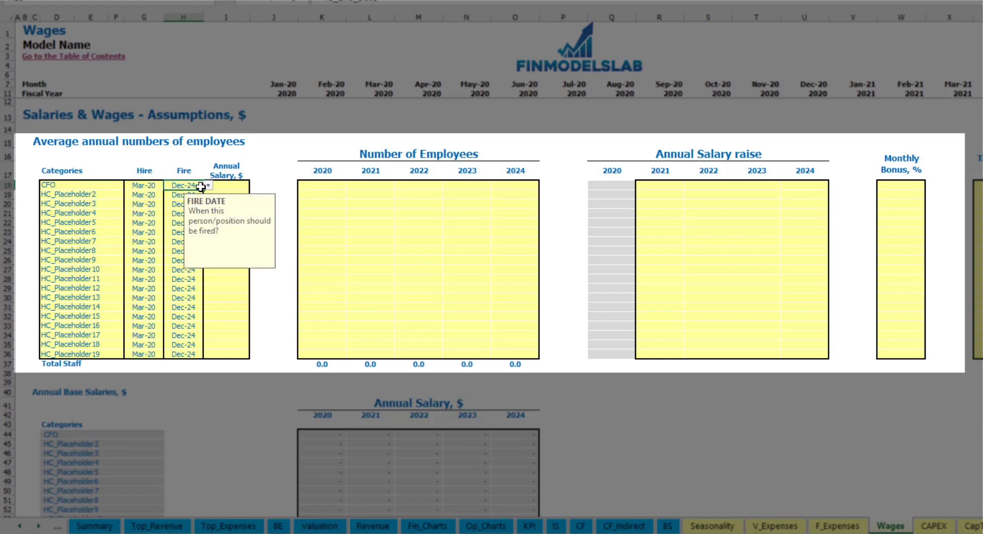
{"action": "left_click", "coordinate": [229, 187]}
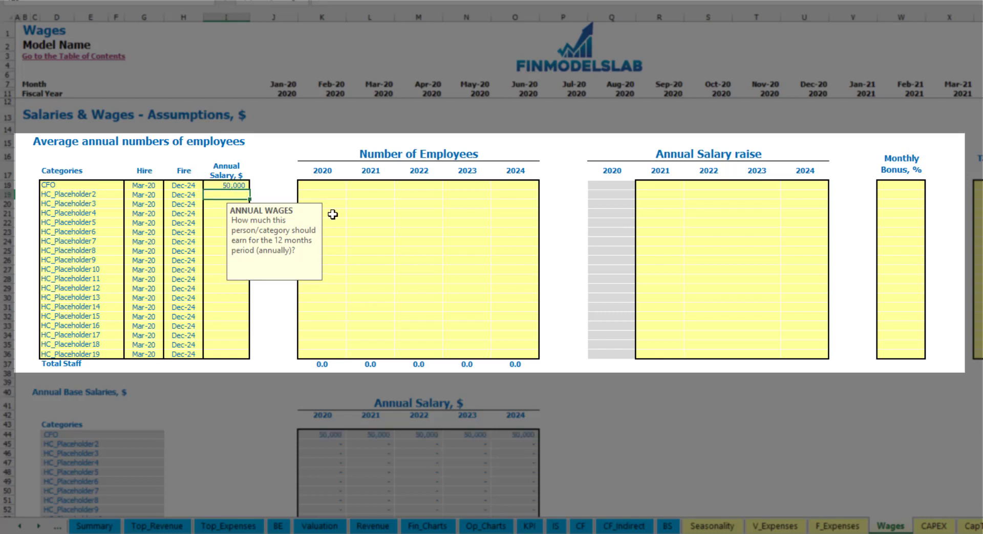
Step: Set the CFO's number of employees to 1 for each year from 2020 to 2024
{"action": "left_click", "coordinate": [336, 188]}
{"action": "type", "text": "1"}
{"action": "key", "text": "Tab"}
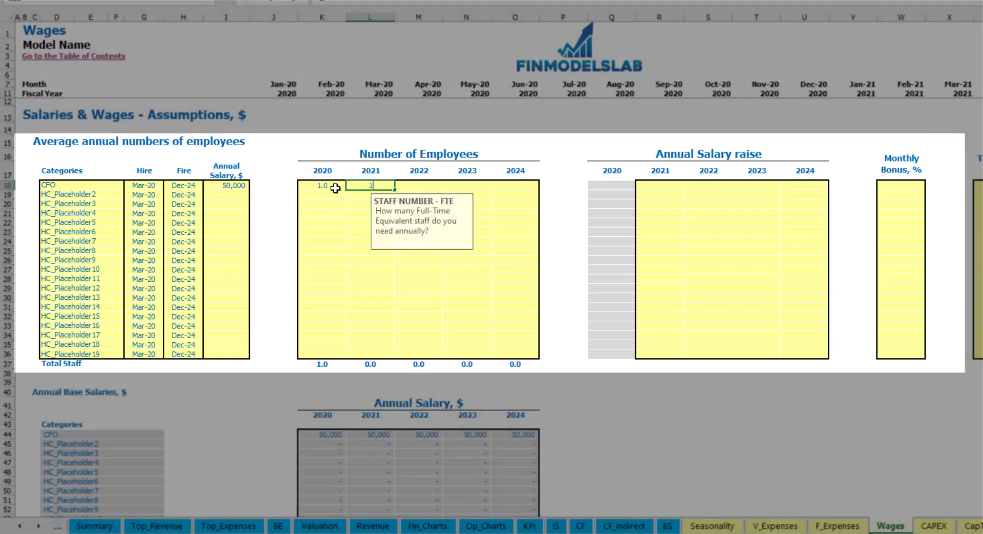
{"action": "type", "text": "1"}
{"action": "key", "text": "Tab"}
{"action": "type", "text": "1\t1\t1"}
{"action": "key", "text": "Tab"}
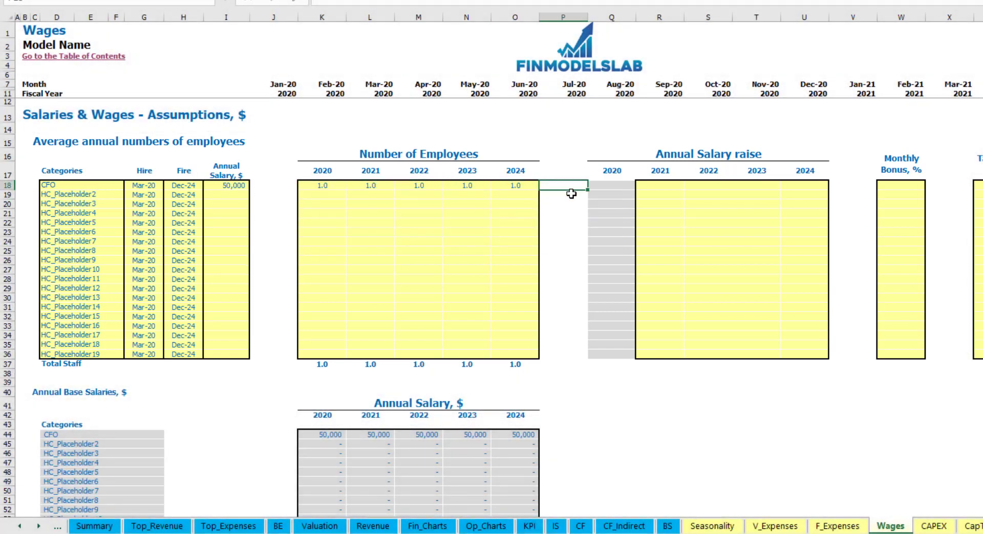
Step: Examine the CFO's monthly headcount across the forecast period in the Total Staff Numbers table
{"action": "scroll", "coordinate": [571, 273], "scroll_direction": "down", "scroll_amount": 4}
{"action": "scroll", "coordinate": [585, 254], "scroll_direction": "up", "scroll_amount": 4}
{"action": "scroll", "coordinate": [592, 258], "scroll_direction": "down", "scroll_amount": 13}
{"action": "left_click", "coordinate": [383, 255]}
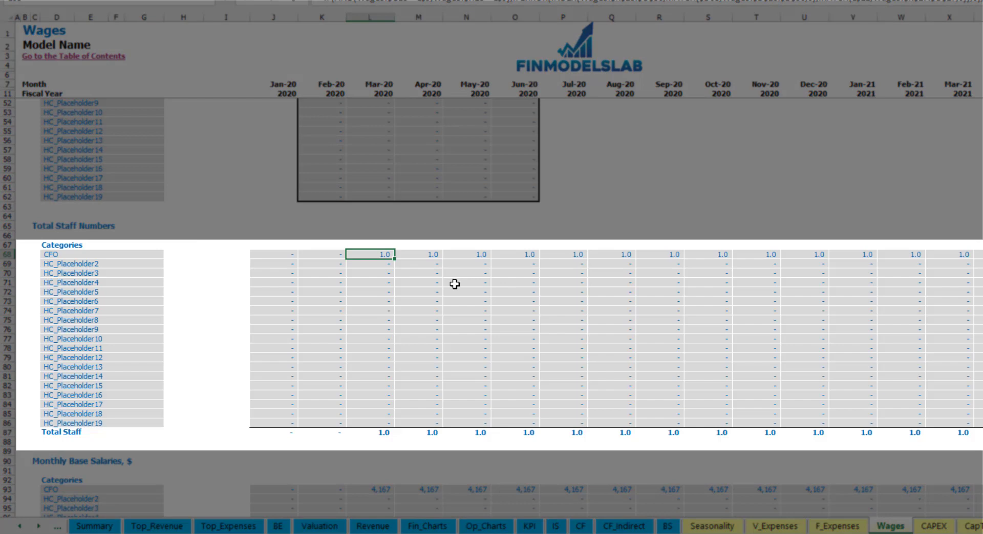
{"action": "scroll", "coordinate": [454, 285], "scroll_direction": "right", "scroll_amount": 10}
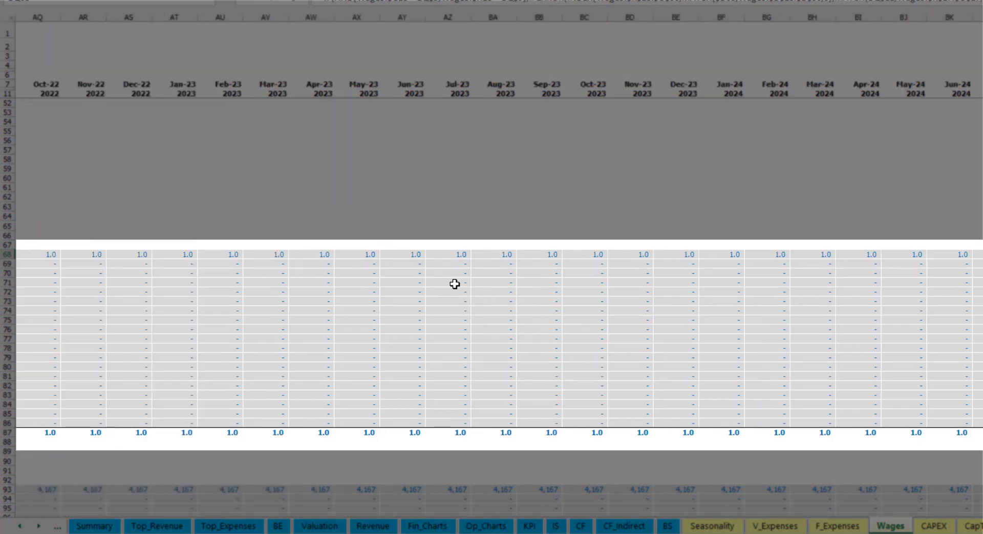
{"action": "scroll", "coordinate": [454, 284], "scroll_direction": "left", "scroll_amount": 10}
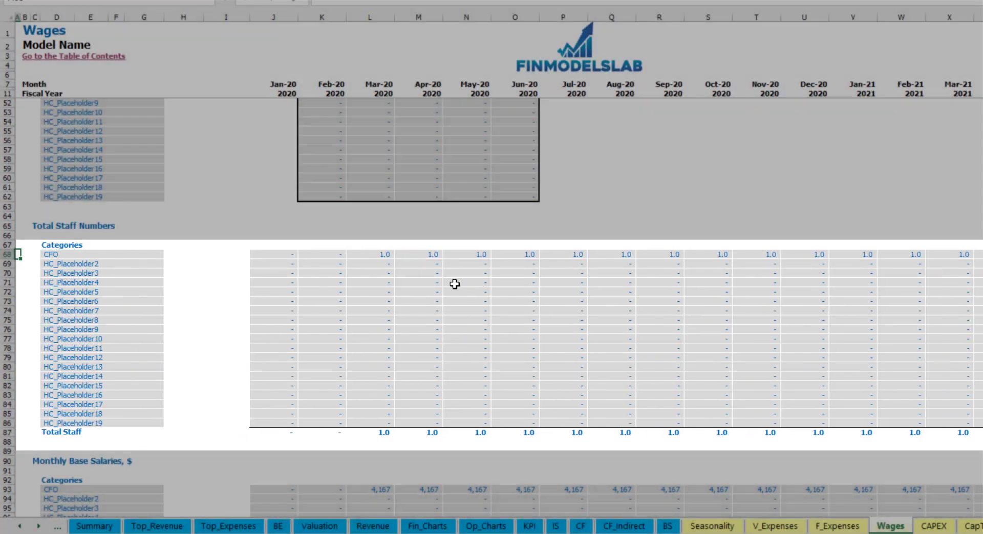
Step: Set the CFO's annual salary raise to 5% for 2021 and copy it across 2022 to 2024
{"action": "scroll", "coordinate": [435, 307], "scroll_direction": "up", "scroll_amount": 13}
{"action": "left_click", "coordinate": [664, 187]}
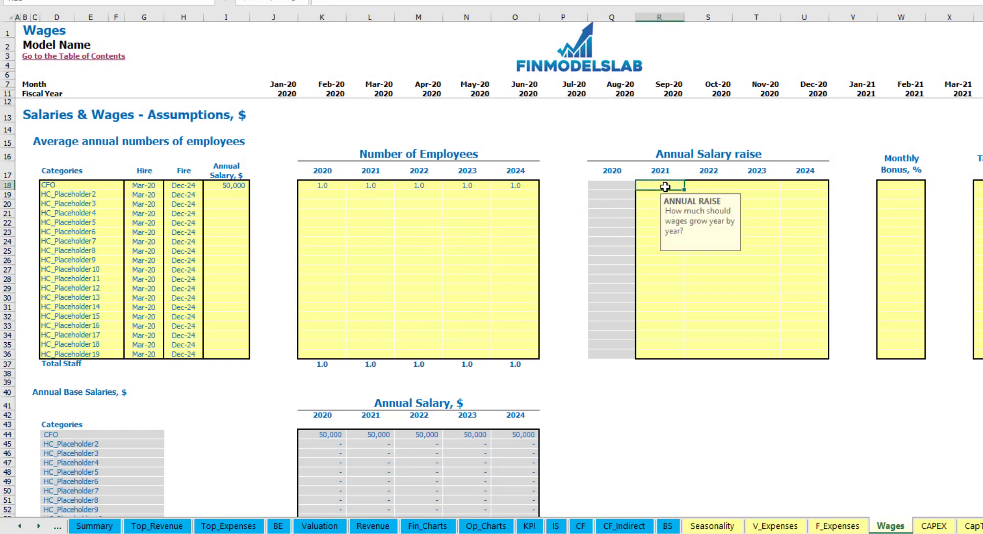
{"action": "key", "text": "ctrl+c"}
{"action": "key", "text": "shift+Right"}
{"action": "key", "text": "shift+Right"}
{"action": "key", "text": "shift+Right"}
{"action": "key", "text": "ctrl+v"}
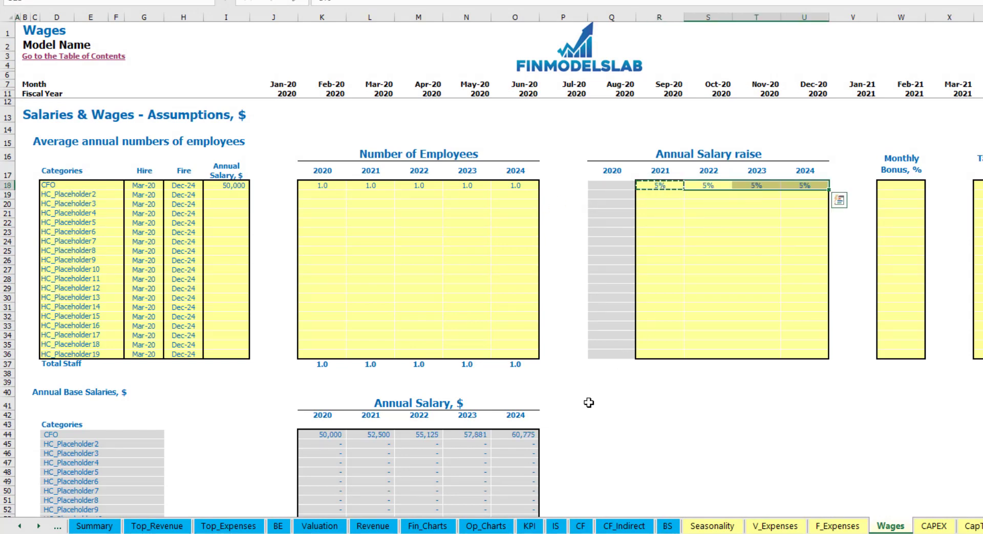
Step: Compare the CFO's 2020–2024 salaries in the Annual Salary table with the starting salary and yearly raises
{"action": "left_click_drag", "start_coordinate": [325, 436], "coordinate": [514, 439]}
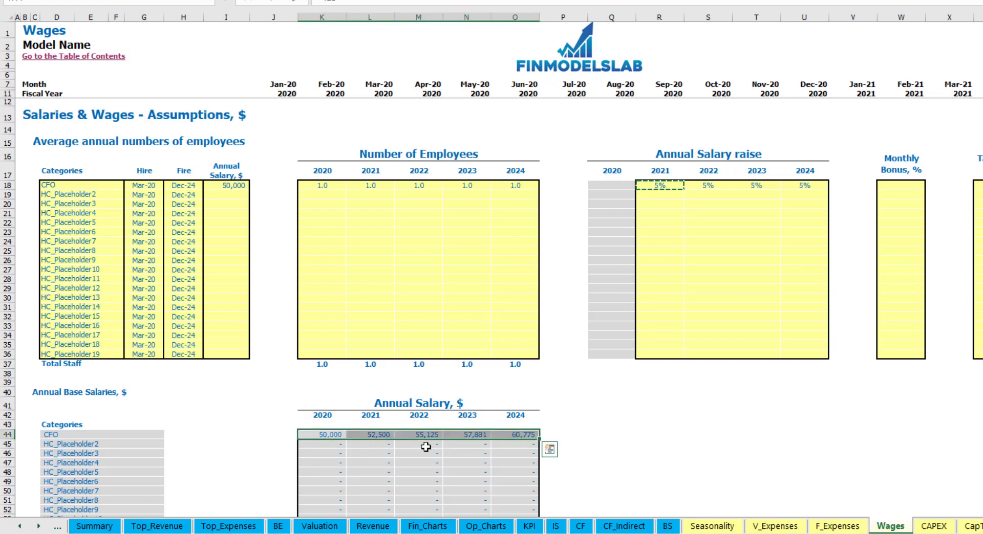
{"action": "left_click", "coordinate": [380, 444]}
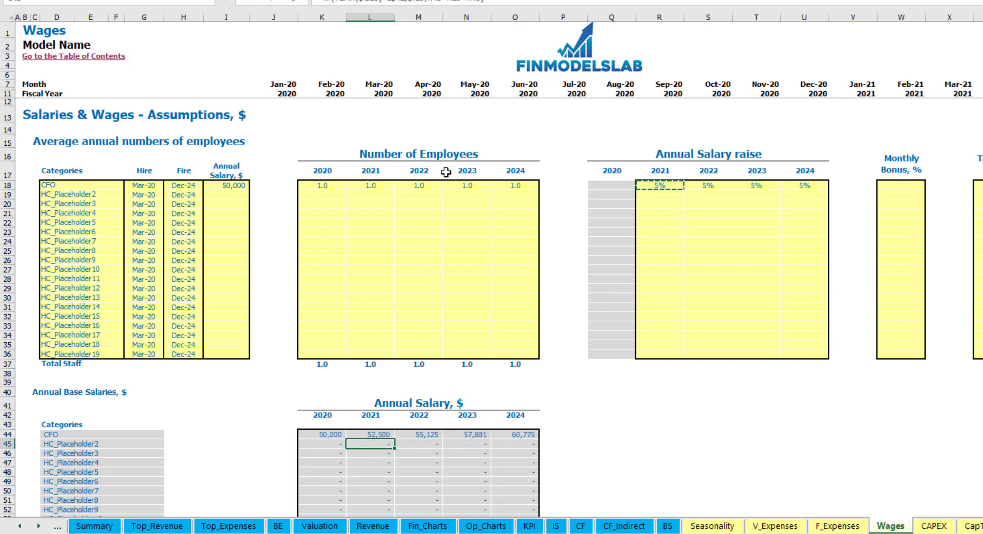
{"action": "left_click", "coordinate": [234, 186]}
{"action": "left_click_drag", "start_coordinate": [672, 186], "coordinate": [707, 186]}
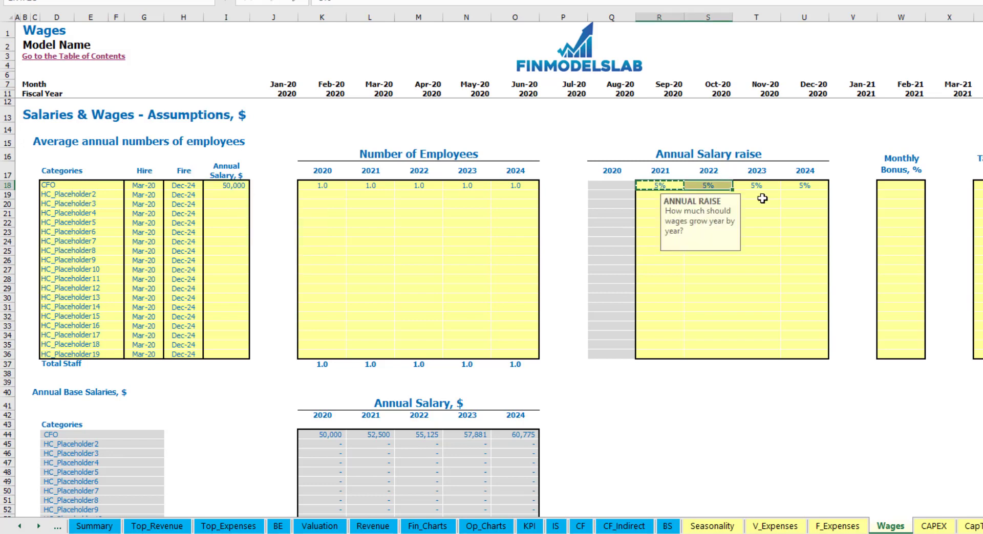
{"action": "left_click_drag", "start_coordinate": [762, 198], "coordinate": [800, 188]}
{"action": "left_click", "coordinate": [376, 434]}
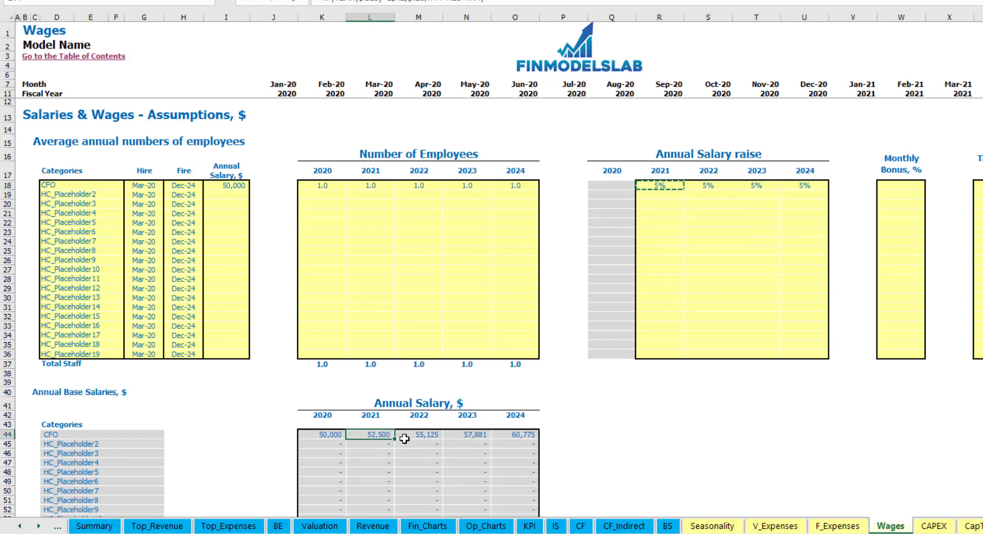
Step: Set the CFO's monthly bonus to 10% and fill in the CFO's tax rate
{"action": "left_click", "coordinate": [908, 193]}
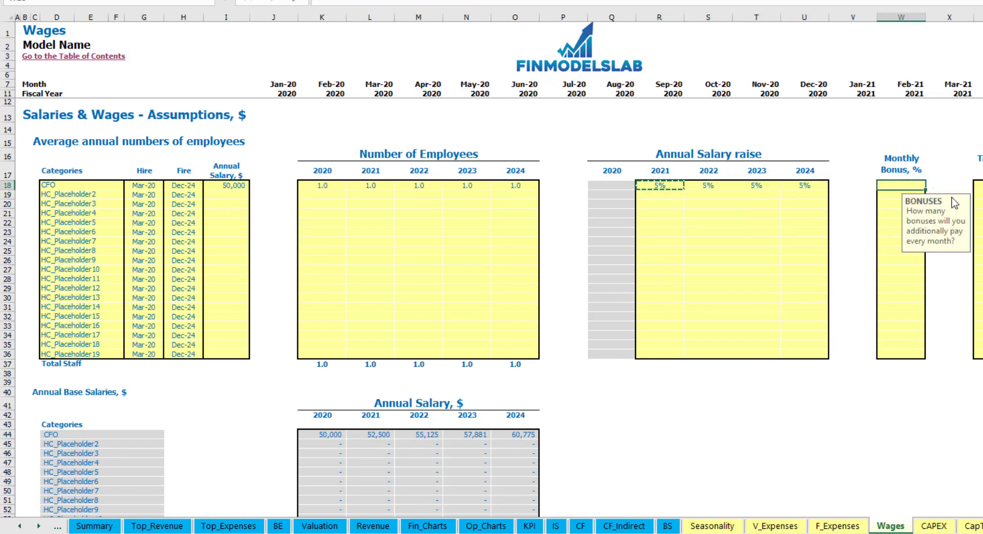
{"action": "type", "text": "10%"}
{"action": "key", "text": "Return"}
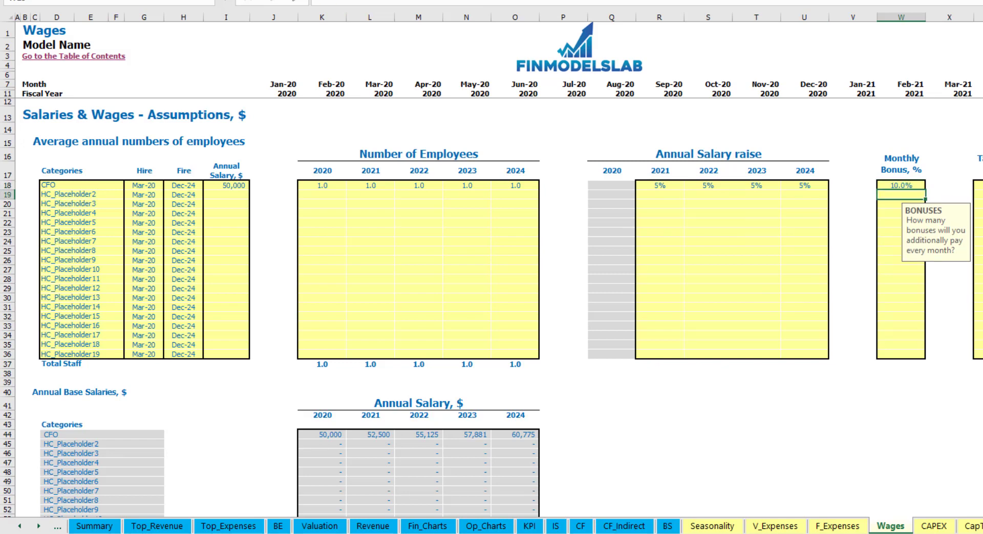
{"action": "left_click", "coordinate": [978, 186]}
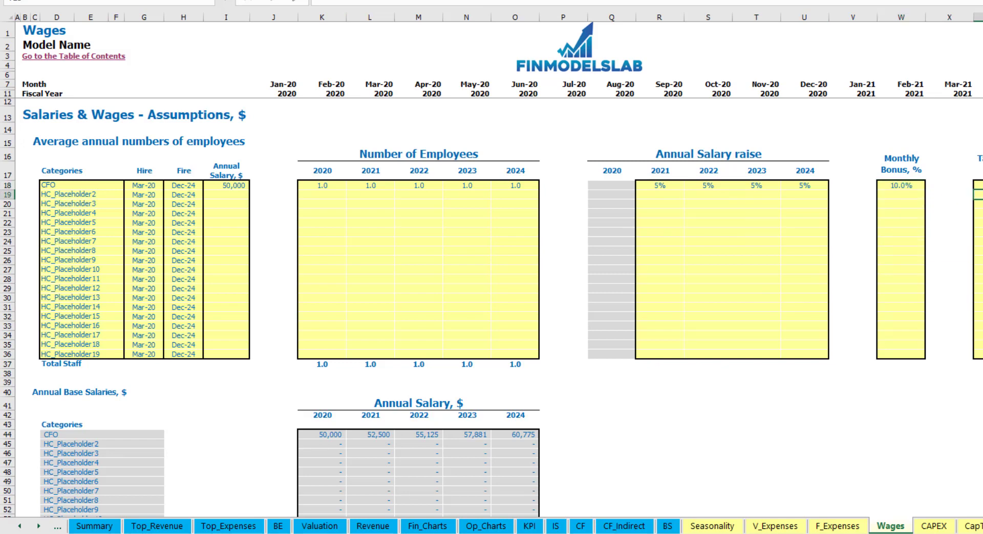
Step: Examine the CFO's rows in the Monthly Base Salaries, Monthly Bonus and Monthly Base Taxes tables
{"action": "scroll", "coordinate": [419, 307], "scroll_direction": "down", "scroll_amount": 13}
{"action": "scroll", "coordinate": [352, 362], "scroll_direction": "down", "scroll_amount": 3}
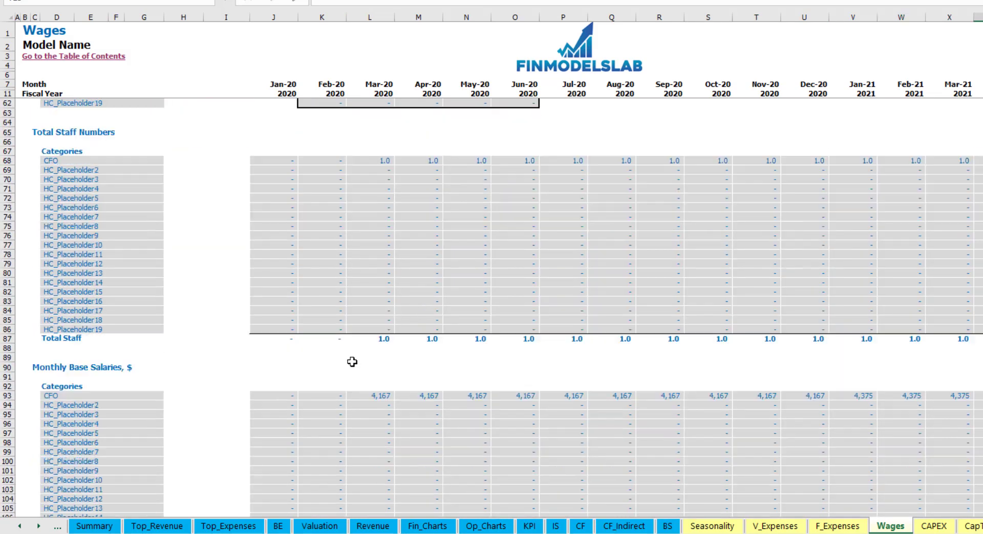
{"action": "scroll", "coordinate": [20, 405], "scroll_direction": "down", "scroll_amount": 3}
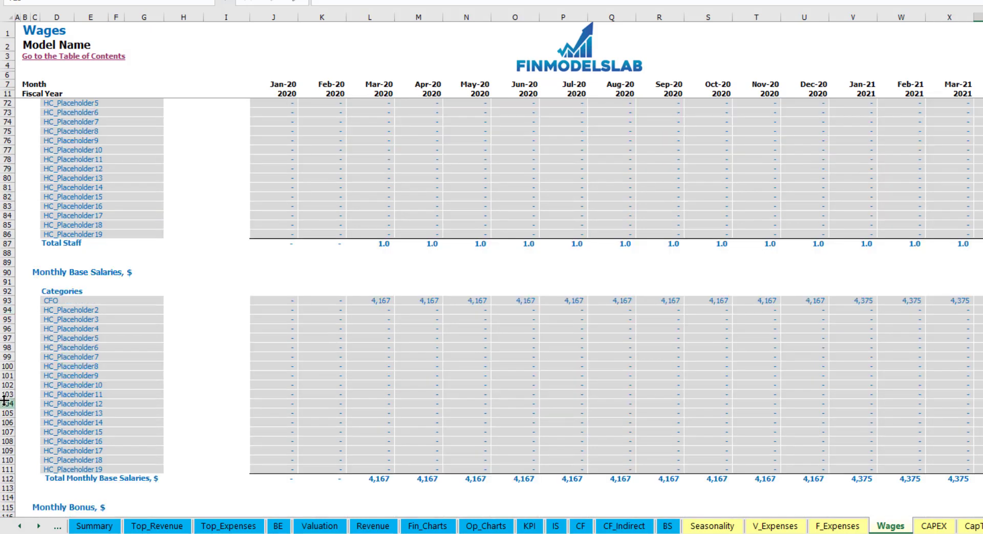
{"action": "left_click", "coordinate": [5, 301]}
{"action": "left_click", "coordinate": [382, 301]}
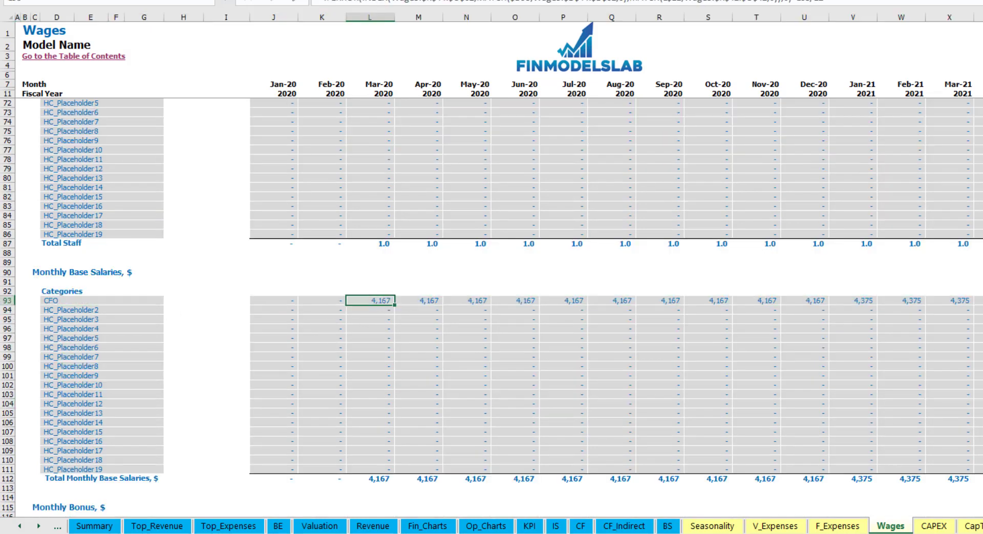
{"action": "scroll", "coordinate": [193, 364], "scroll_direction": "down", "scroll_amount": 6}
{"action": "left_click", "coordinate": [9, 347]}
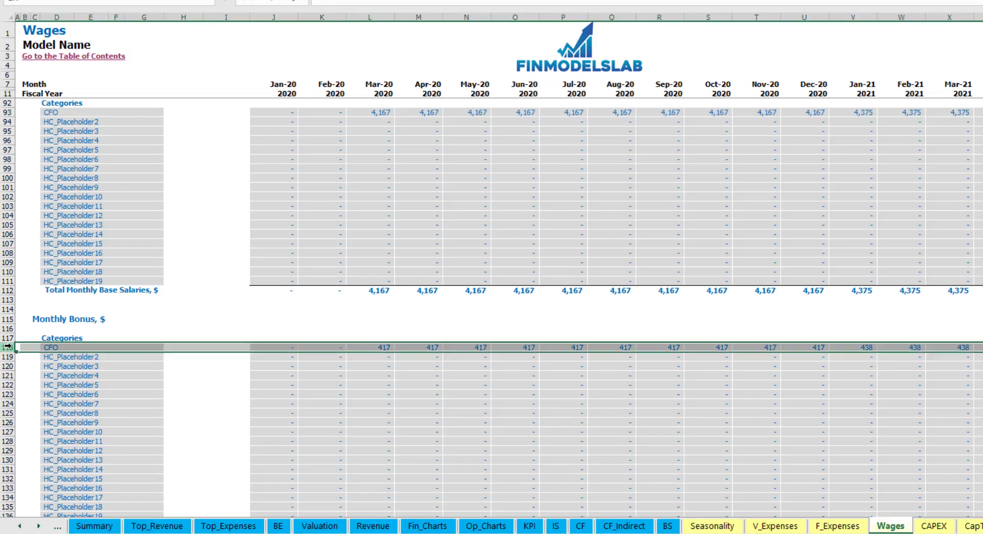
{"action": "left_click", "coordinate": [379, 348]}
{"action": "scroll", "coordinate": [77, 362], "scroll_direction": "down", "scroll_amount": 3}
{"action": "scroll", "coordinate": [76, 361], "scroll_direction": "down", "scroll_amount": 3}
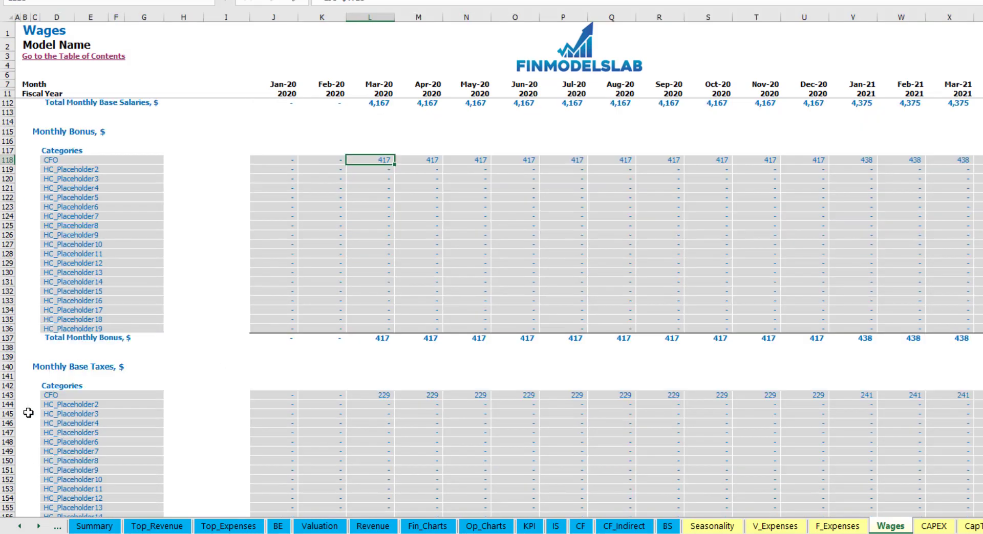
{"action": "left_click", "coordinate": [9, 396]}
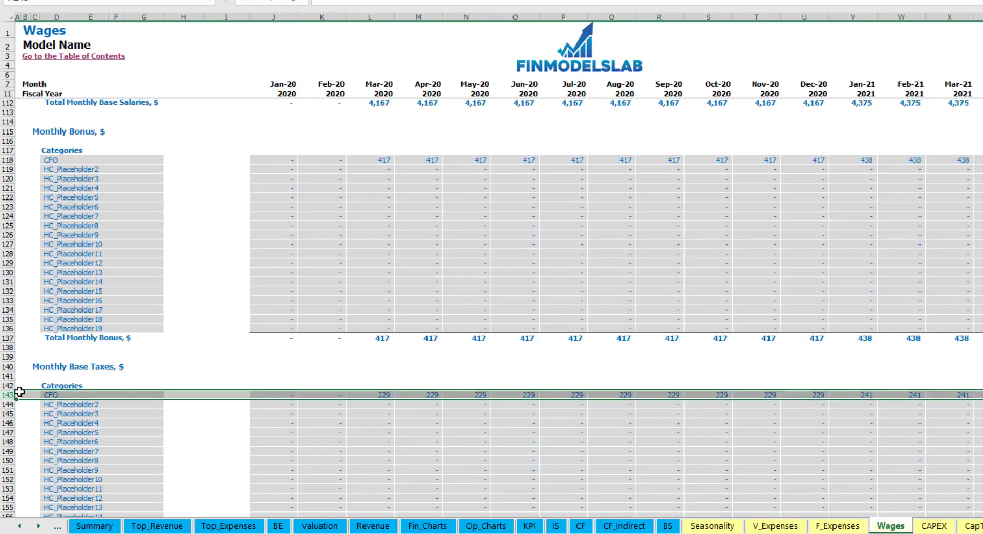
Step: Rename the second staff category, HC_Placeholder2, as Admin HC in the assumptions table
{"action": "scroll", "coordinate": [454, 374], "scroll_direction": "up", "scroll_amount": 20}
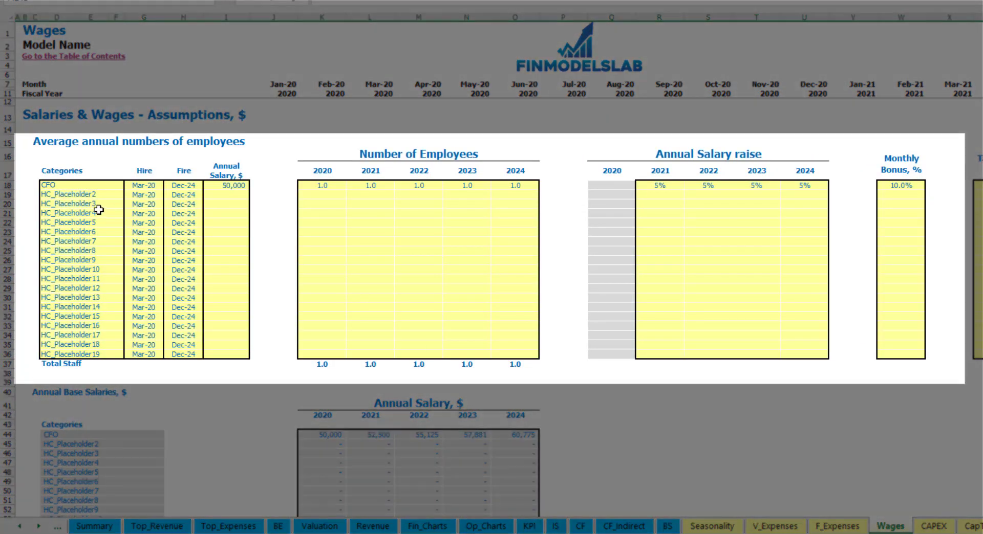
{"action": "left_click", "coordinate": [80, 194]}
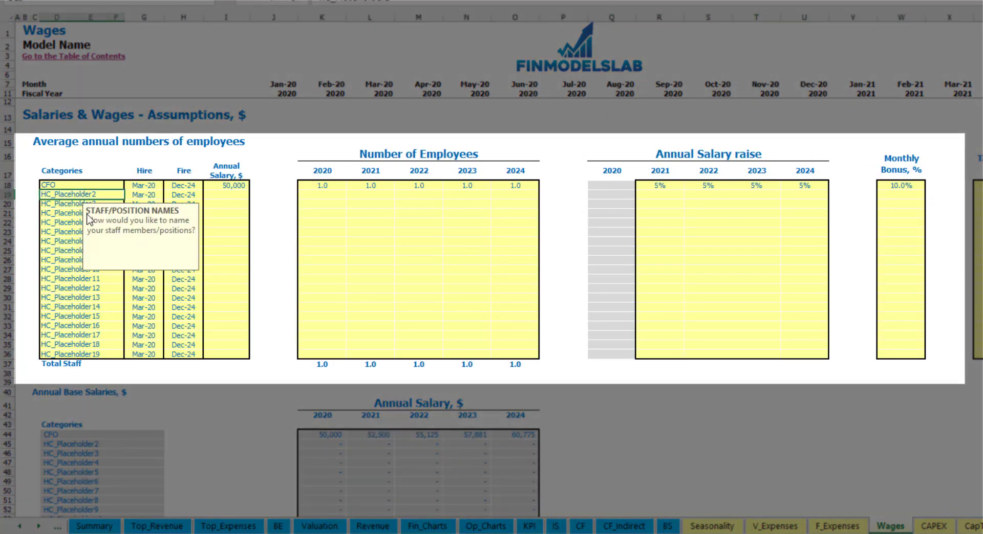
{"action": "type", "text": "Admin HC"}
{"action": "key", "text": "Return"}
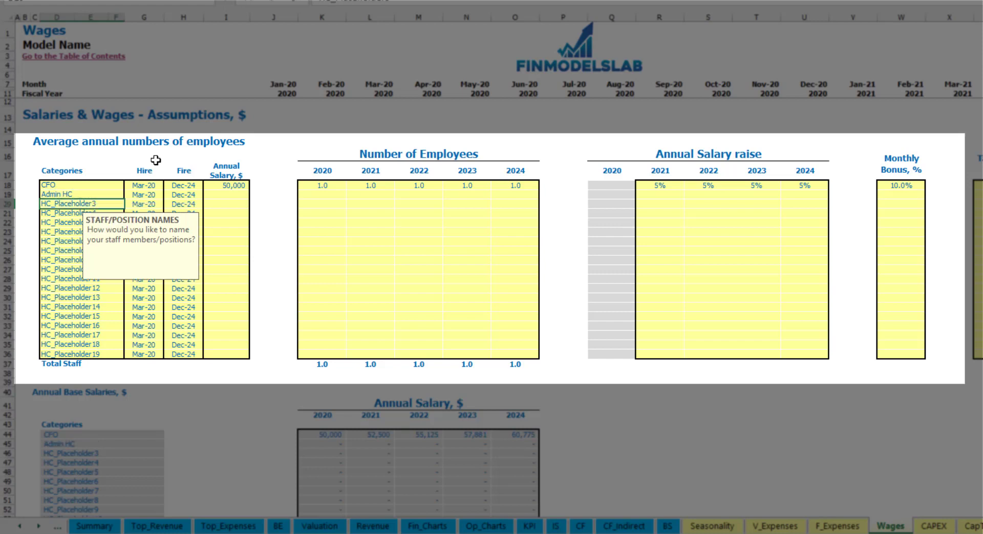
Step: Set Admin HC's hire date to Apr-20 and its annual salary to 30,000, keeping the Dec-24 fire date
{"action": "left_click", "coordinate": [152, 192]}
{"action": "left_click", "coordinate": [168, 194]}
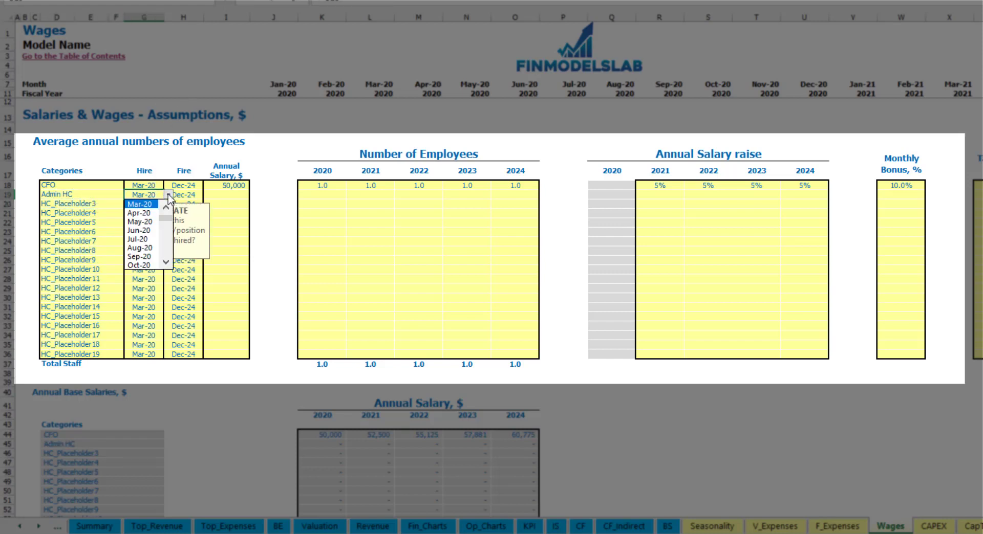
{"action": "left_click", "coordinate": [153, 216]}
{"action": "left_click", "coordinate": [194, 197]}
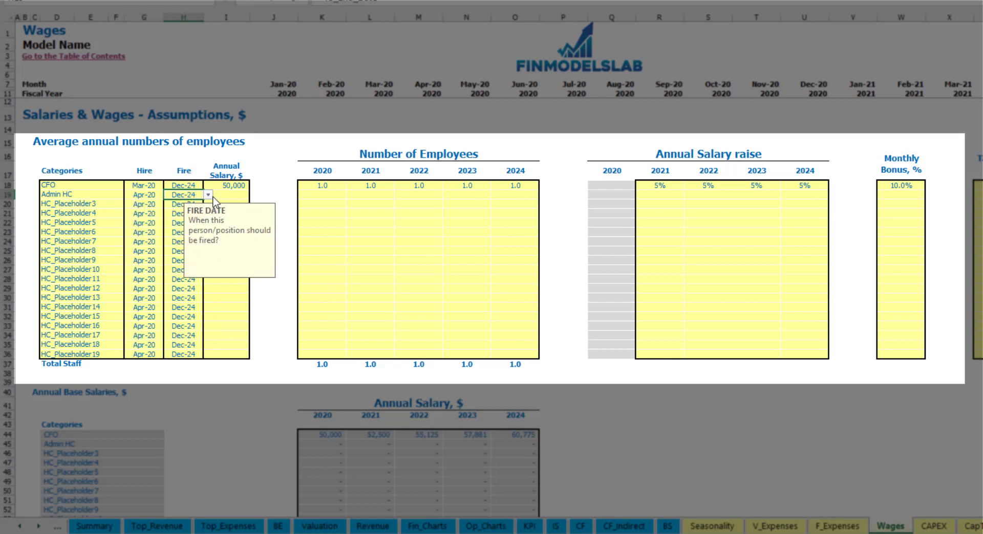
{"action": "left_click", "coordinate": [223, 194]}
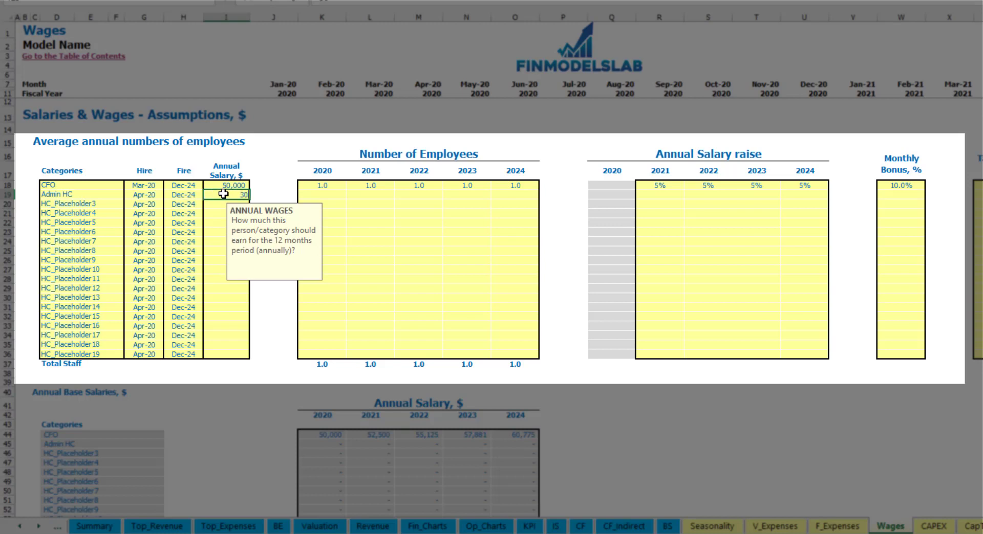
Step: Enter Admin HC's number of employees as 2, 4, 6, 8 and 10 for 2020 through 2024
{"action": "left_click", "coordinate": [331, 194]}
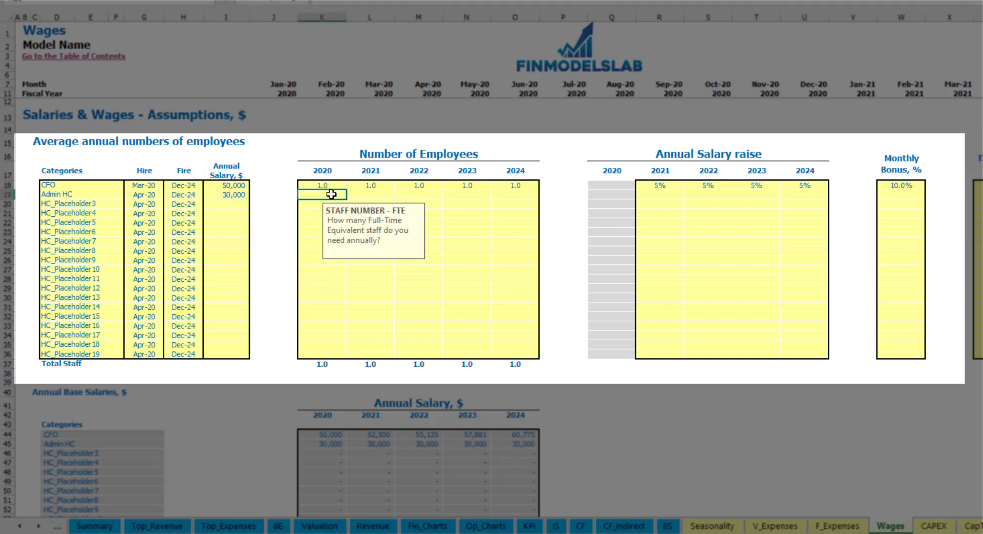
{"action": "type", "text": "2"}
{"action": "key", "text": "Tab"}
{"action": "type", "text": "4"}
{"action": "key", "text": "Tab"}
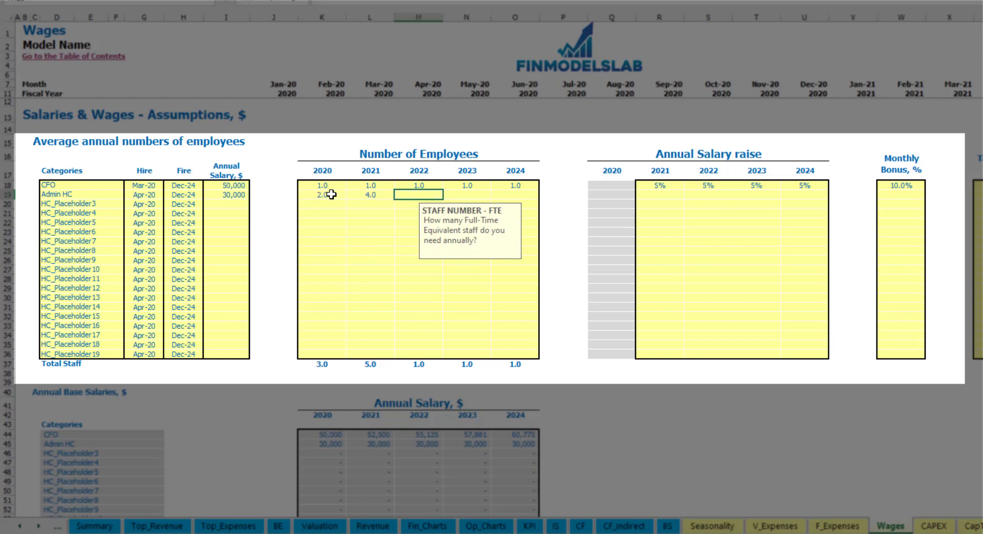
{"action": "type", "text": "6"}
{"action": "key", "text": "Tab"}
{"action": "type", "text": "8"}
{"action": "key", "text": "Tab"}
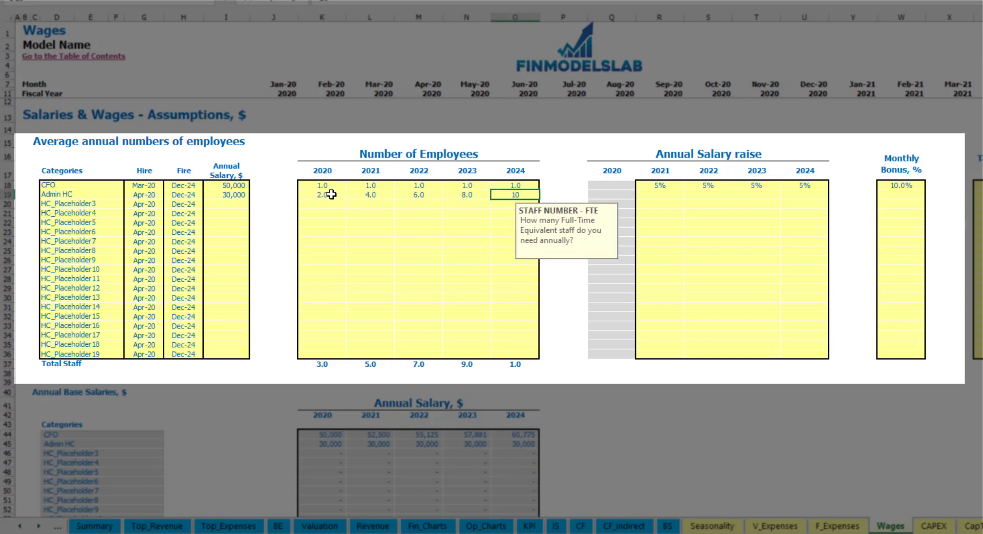
{"action": "key", "text": "Tab"}
Step: Set Admin HC's annual salary raise to 3% for 2021 and copy it across 2022 to 2024
{"action": "left_click", "coordinate": [657, 195]}
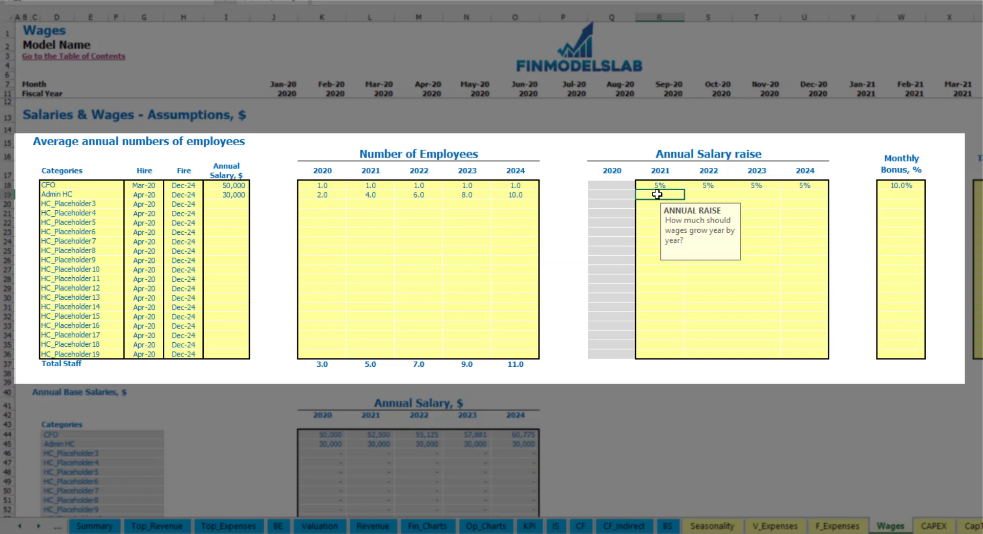
{"action": "type", "text": "3"}
{"action": "key", "text": "Return"}
{"action": "key", "text": "Up"}
{"action": "key", "text": "ctrl+c"}
{"action": "key", "text": "Right"}
{"action": "key", "text": "shift+Right"}
{"action": "key", "text": "shift+Right"}
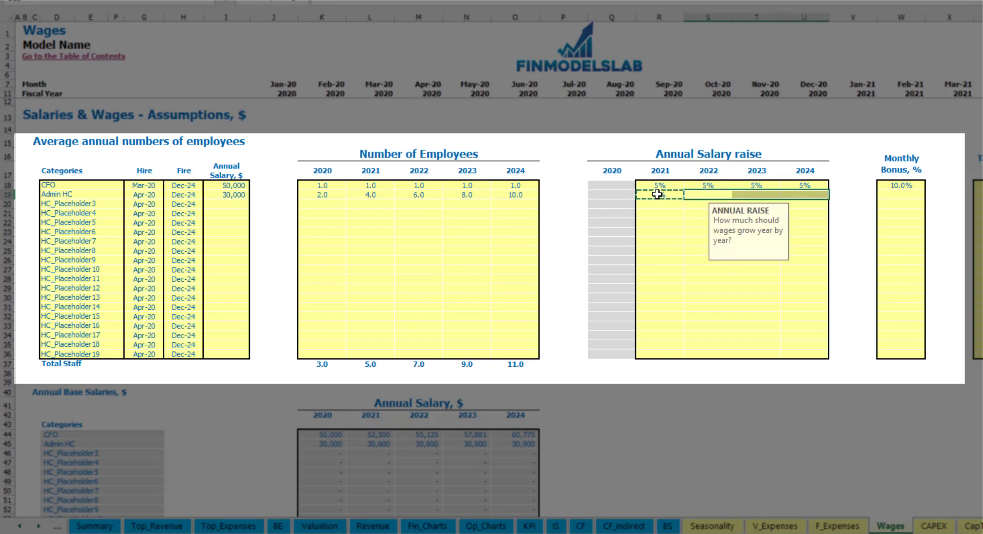
{"action": "key", "text": "ctrl+v"}
Step: Set Admin HC's monthly bonus to 5% and fill in its tax rate
{"action": "left_click", "coordinate": [915, 199]}
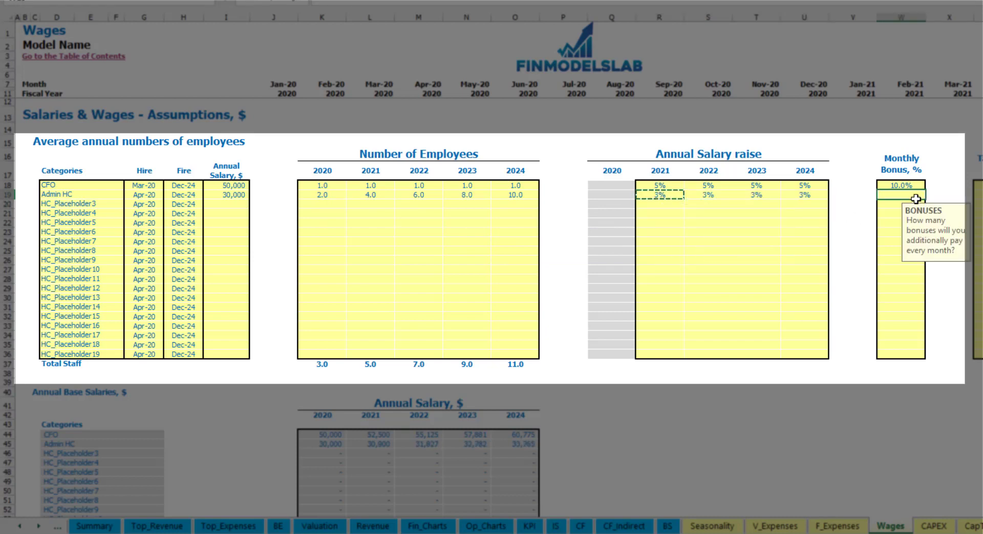
{"action": "type", "text": "5"}
{"action": "key", "text": "Tab"}
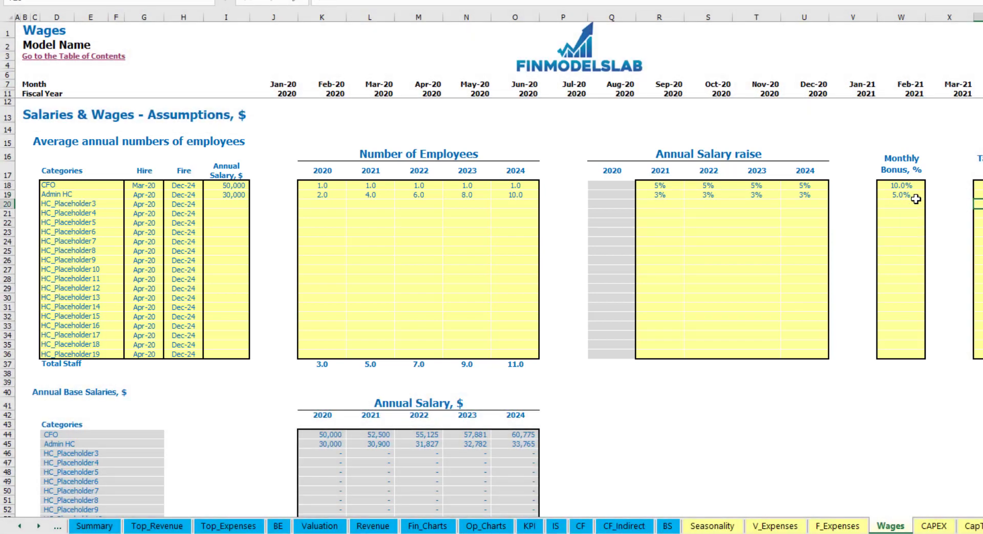
Step: Examine Admin HC's monthly headcount from its hire month through the following years in the Total Staff Numbers table
{"action": "scroll", "coordinate": [409, 302], "scroll_direction": "down", "scroll_amount": 3}
{"action": "scroll", "coordinate": [409, 302], "scroll_direction": "down", "scroll_amount": 10}
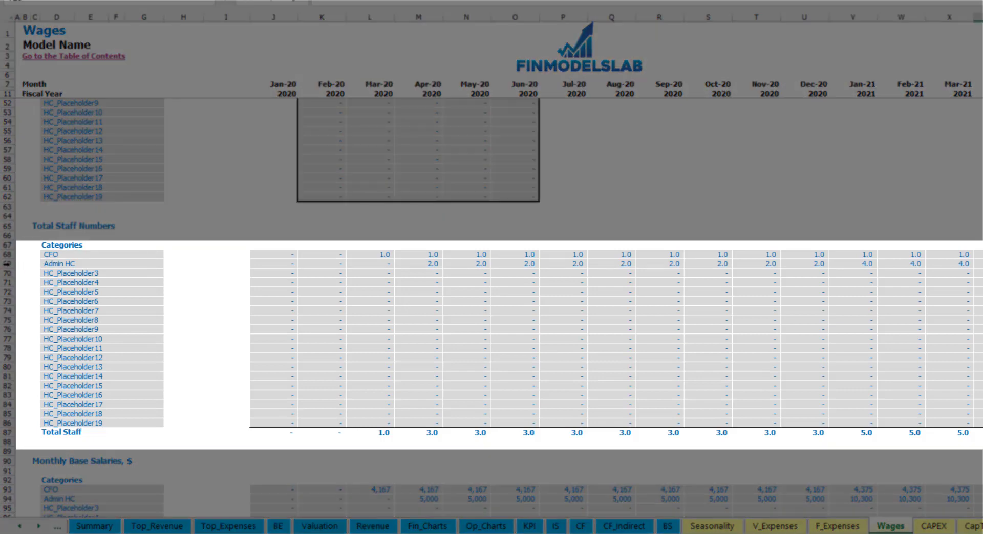
{"action": "left_click", "coordinate": [12, 267]}
{"action": "left_click", "coordinate": [429, 263]}
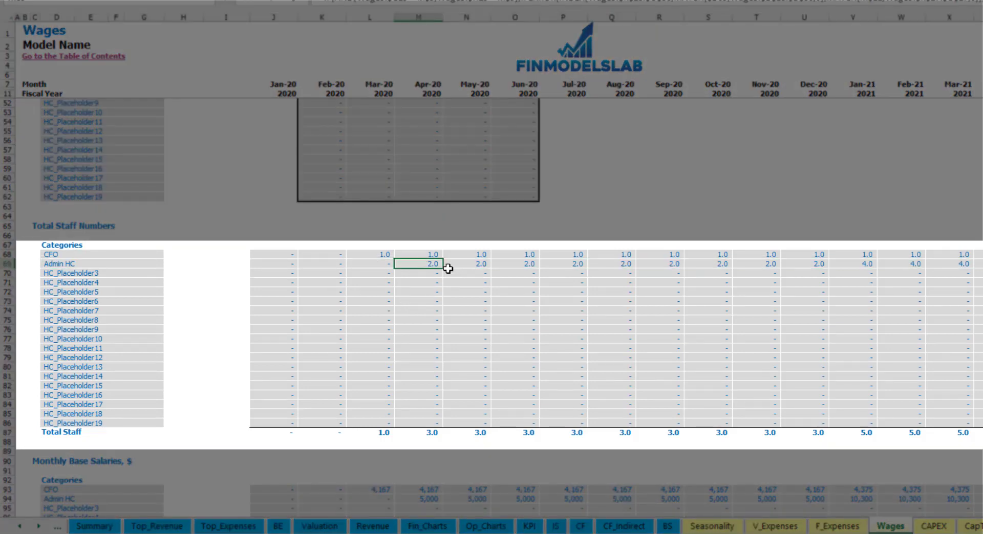
{"action": "left_click_drag", "start_coordinate": [432, 265], "coordinate": [814, 262]}
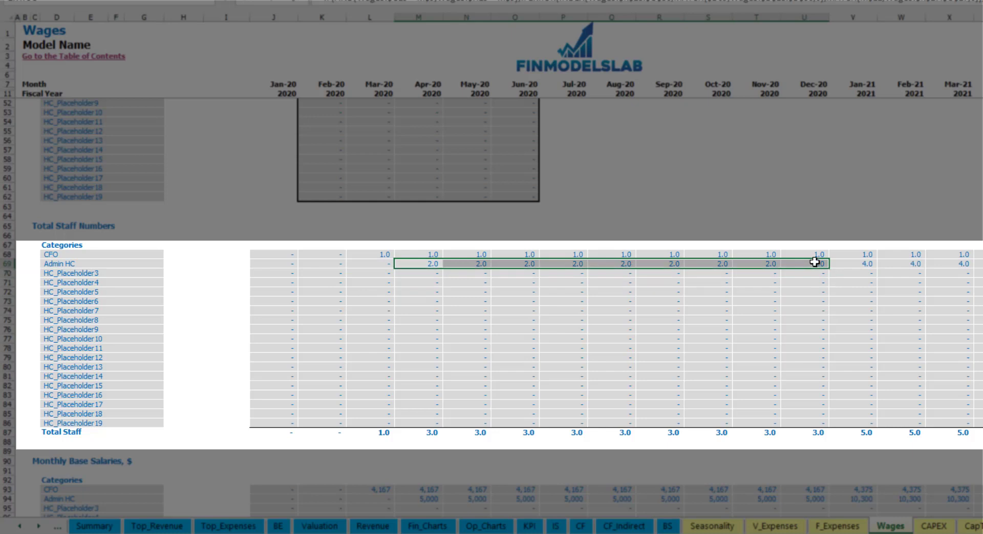
{"action": "left_click", "coordinate": [869, 266]}
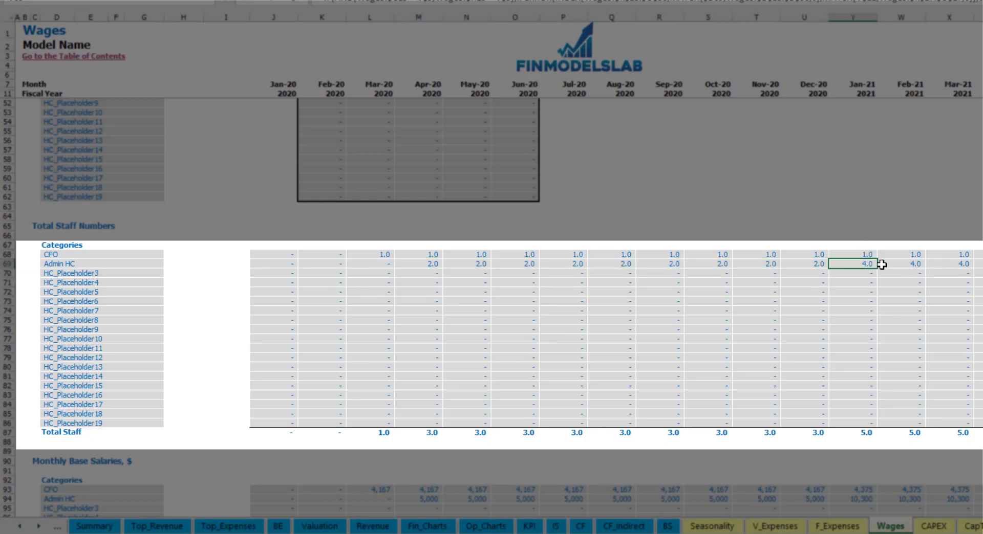
{"action": "left_click_drag", "start_coordinate": [881, 264], "coordinate": [962, 264]}
{"action": "scroll", "coordinate": [499, 307], "scroll_direction": "right", "scroll_amount": 7}
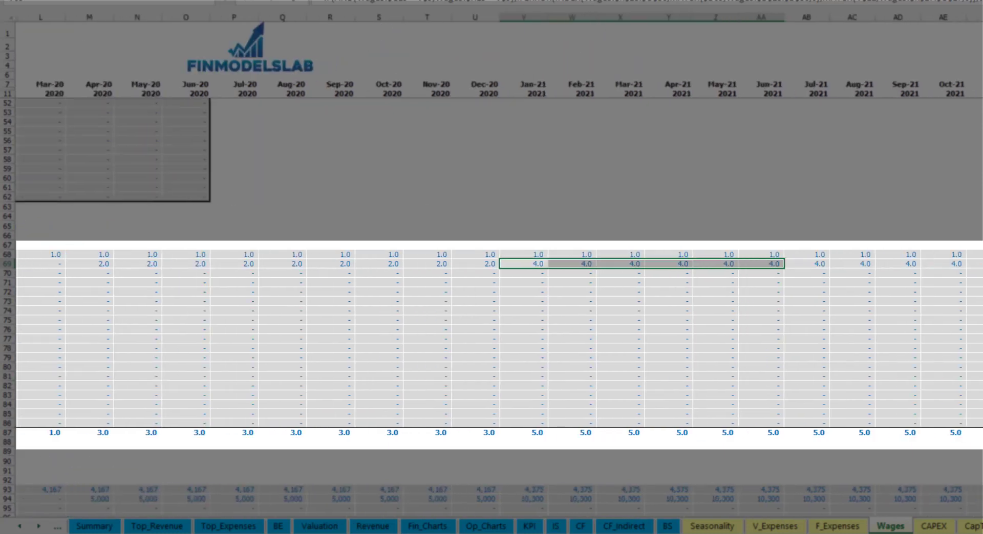
{"action": "scroll", "coordinate": [499, 307], "scroll_direction": "right", "scroll_amount": 2}
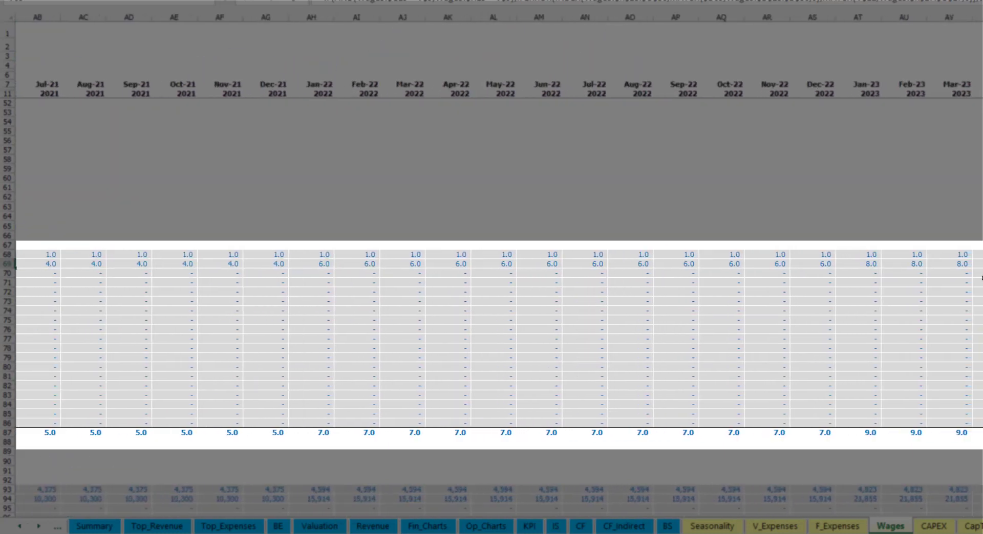
{"action": "left_click", "coordinate": [978, 264]}
{"action": "scroll", "coordinate": [897, 263], "scroll_direction": "right", "scroll_amount": 5}
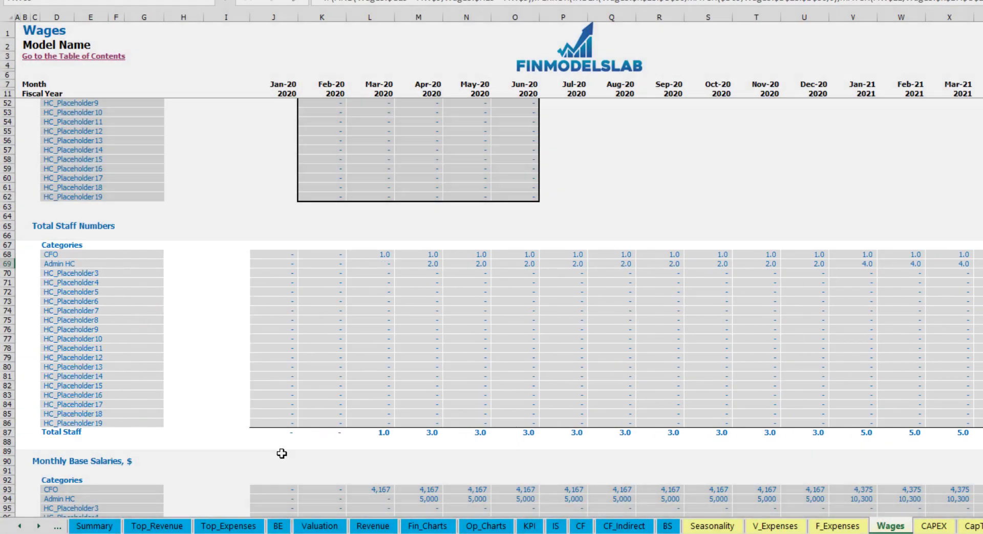
Step: Compare Admin HC's monthly base salaries with its staff numbers, and review the Monthly Bonus and Monthly Base Taxes tables
{"action": "scroll", "coordinate": [18, 410], "scroll_direction": "down", "scroll_amount": 4}
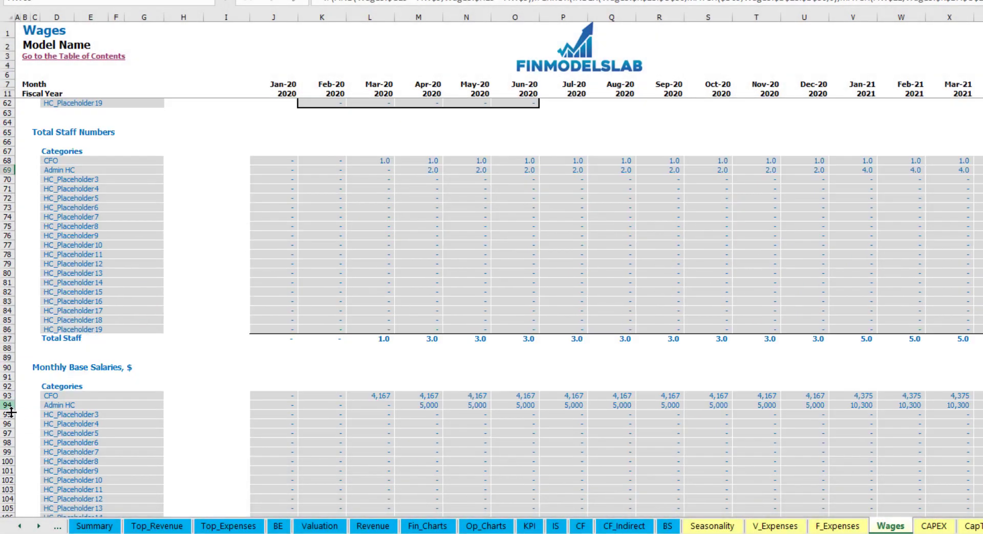
{"action": "left_click", "coordinate": [7, 405]}
{"action": "left_click", "coordinate": [422, 407]}
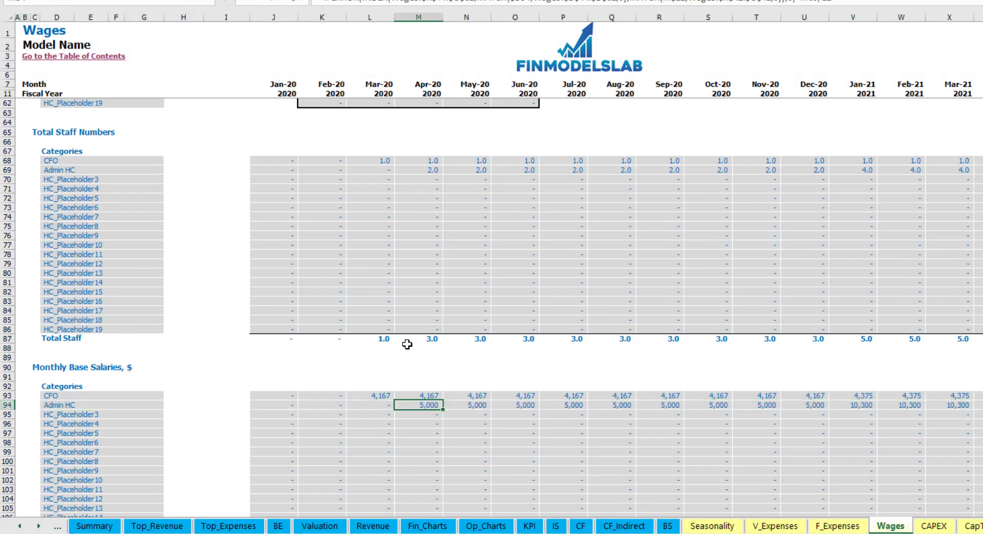
{"action": "left_click", "coordinate": [427, 171]}
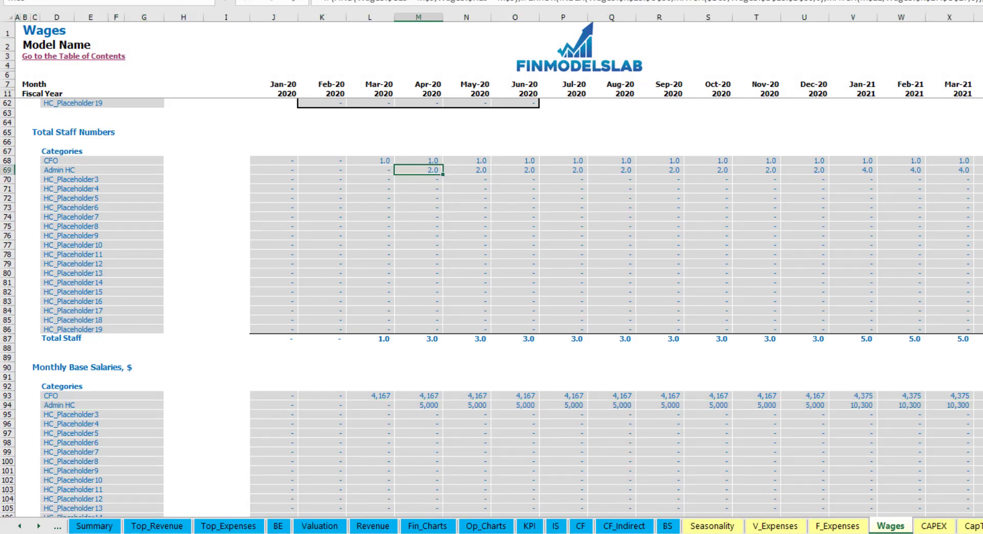
{"action": "left_click", "coordinate": [981, 170]}
{"action": "left_click", "coordinate": [982, 406]}
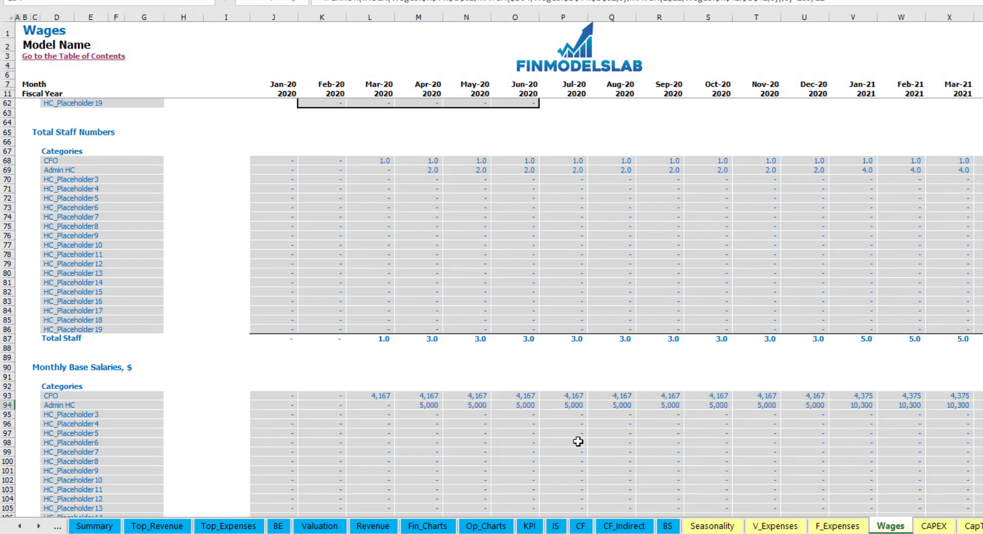
{"action": "scroll", "coordinate": [578, 442], "scroll_direction": "down", "scroll_amount": 10}
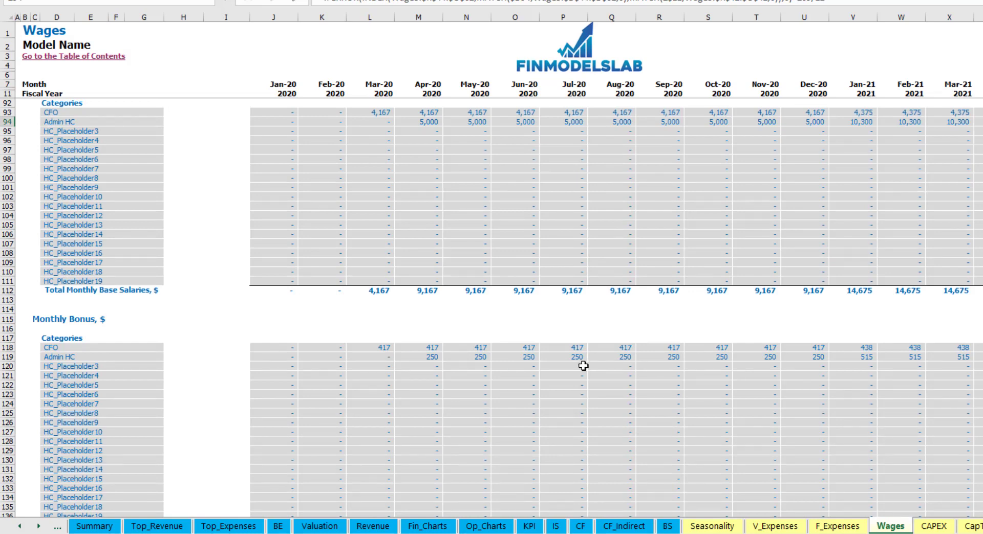
{"action": "scroll", "coordinate": [583, 366], "scroll_direction": "down", "scroll_amount": 10}
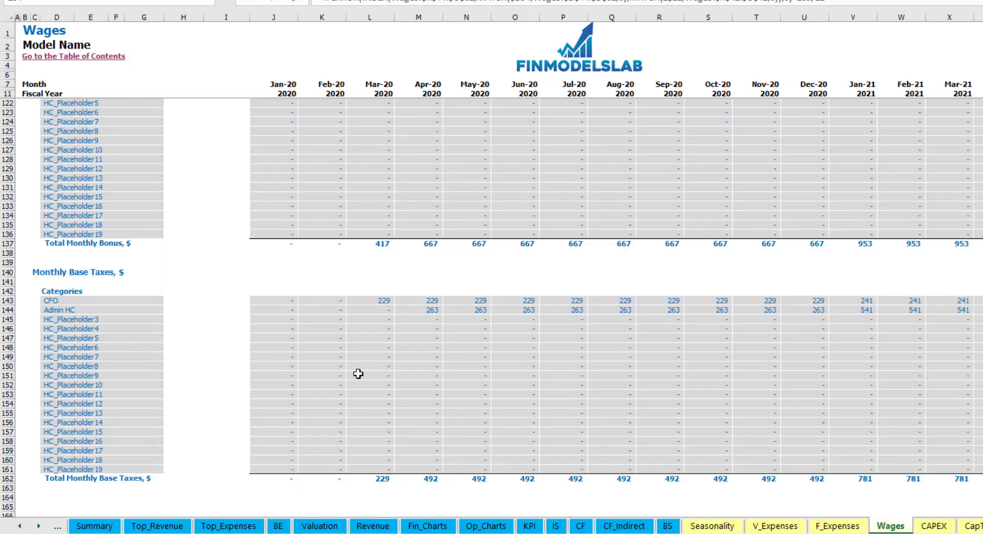
Step: Open the Income Statement sheet, expand the Salary and Wages rows and examine the cost lines per staff category
{"action": "left_click", "coordinate": [556, 526]}
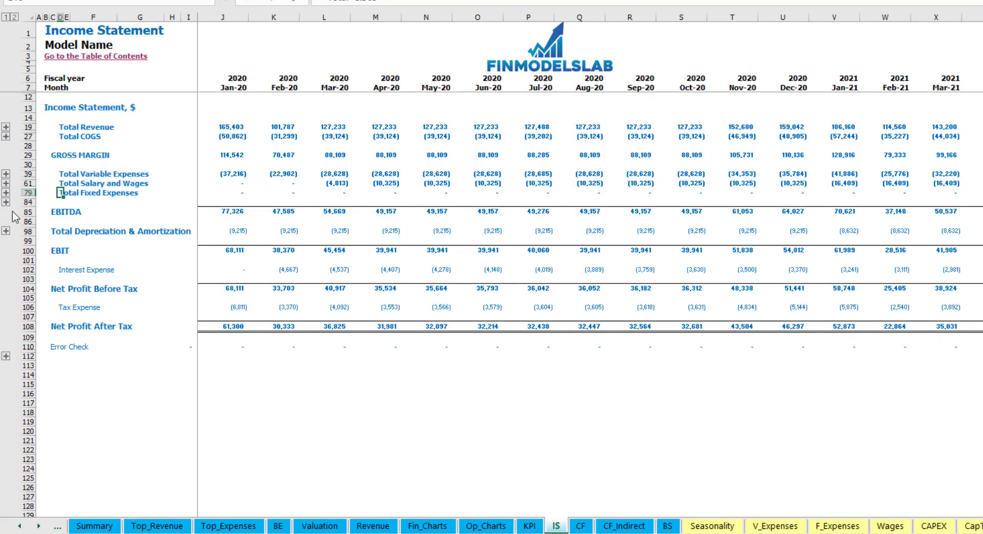
{"action": "left_click", "coordinate": [6, 183]}
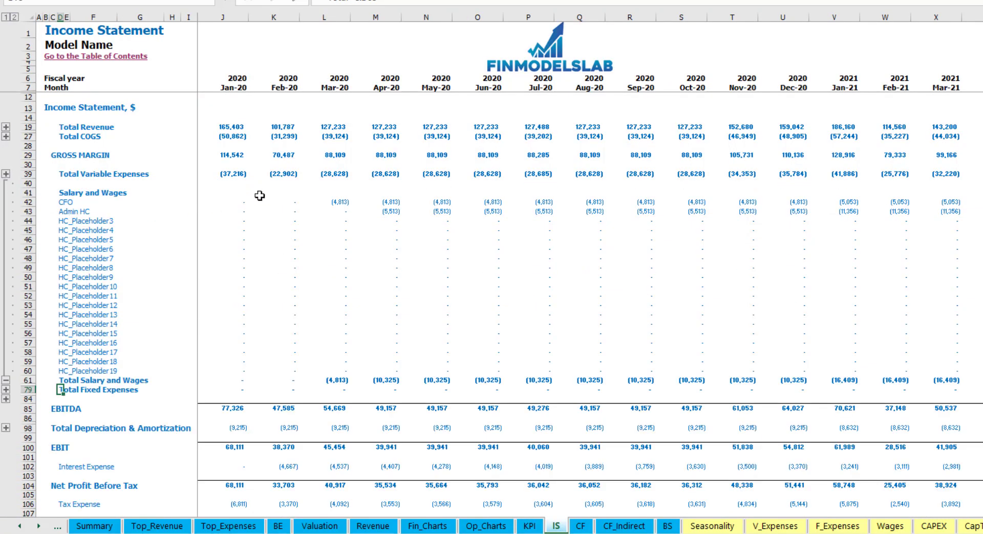
{"action": "left_click", "coordinate": [234, 204]}
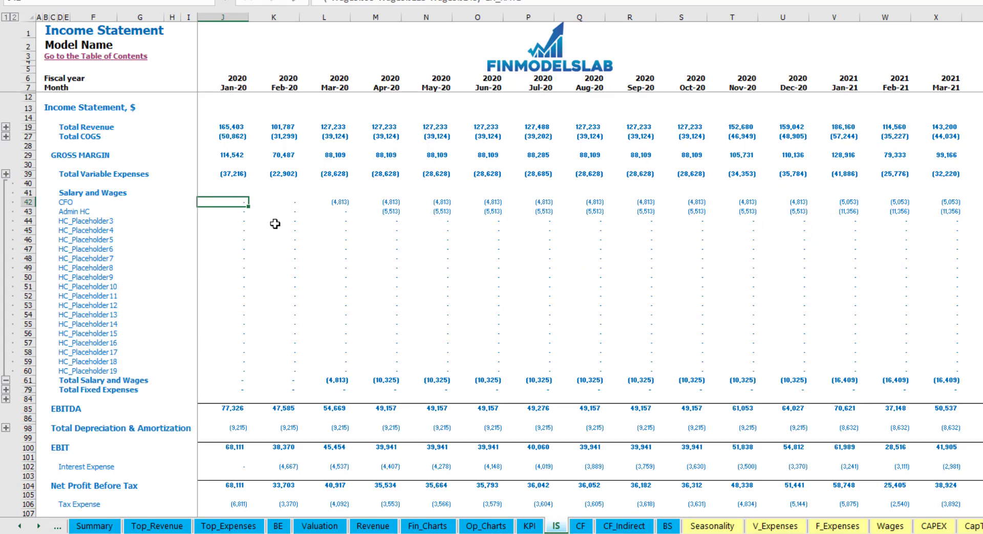
{"action": "left_click_drag", "start_coordinate": [67, 201], "coordinate": [67, 371]}
{"action": "left_click", "coordinate": [115, 211]}
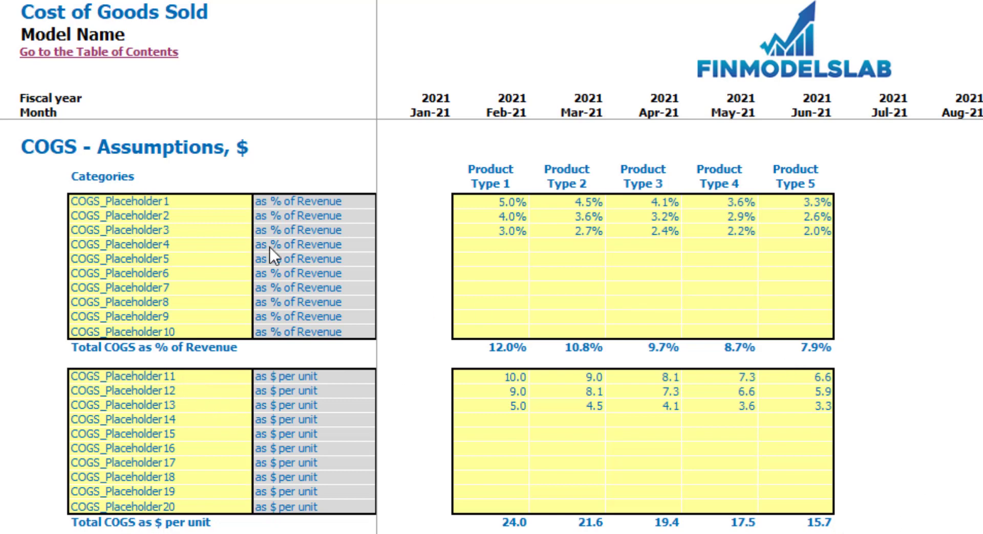
Step: Rename the first cost category on the Cost of Goods Sold sheet, COGS_Placeholder1, as _Pack
{"action": "left_click", "coordinate": [158, 204]}
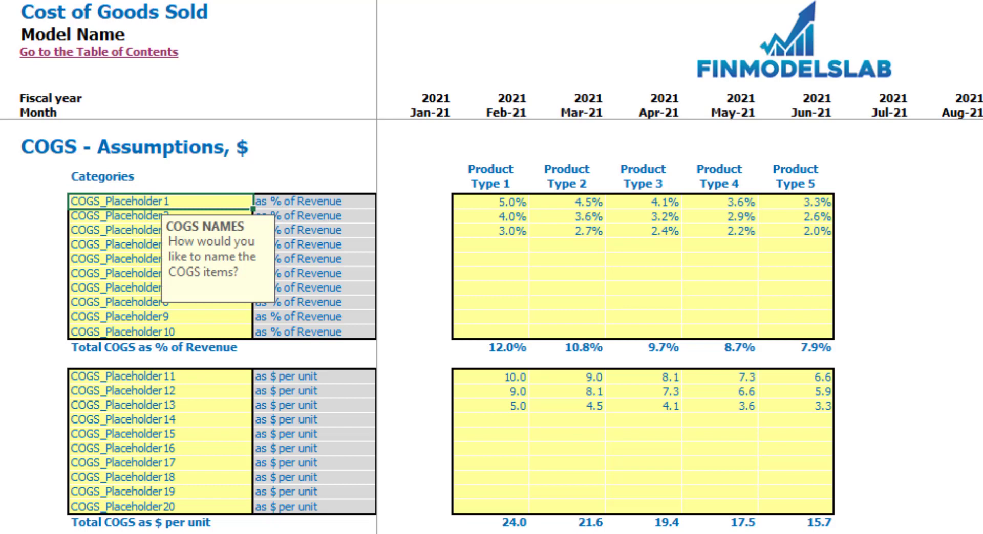
{"action": "type", "text": "Pack"}
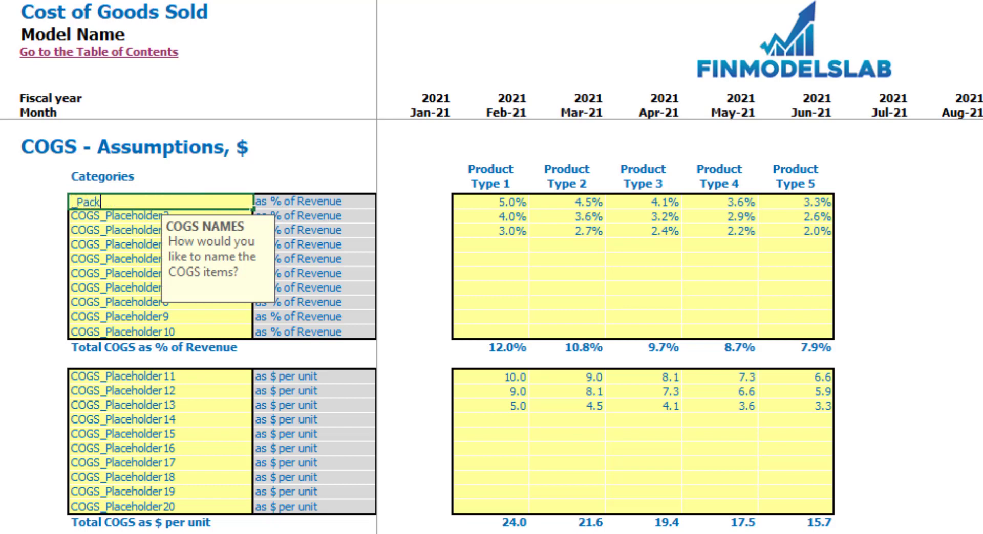
{"action": "key", "text": "Return"}
{"action": "left_click", "coordinate": [946, 353]}
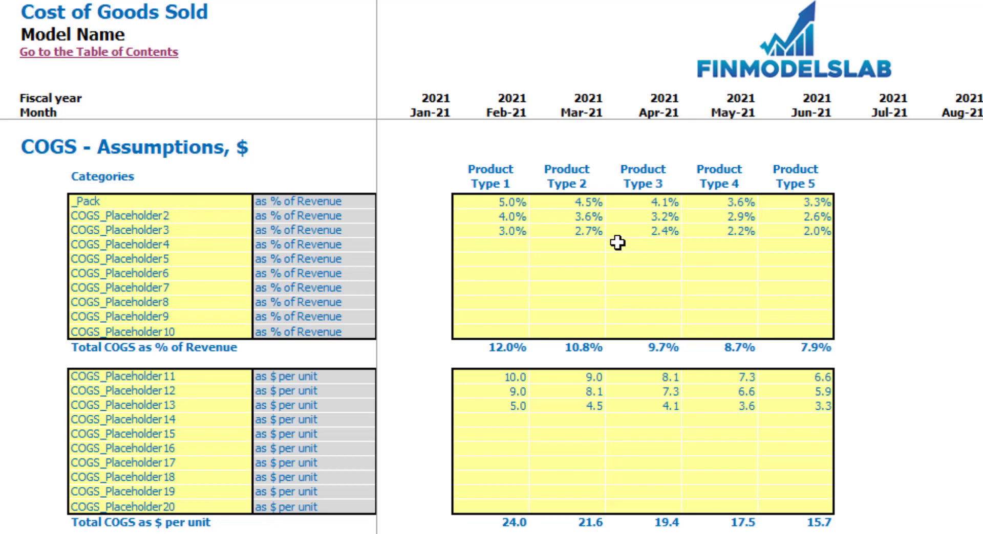
Step: Set the _Pack cost percentages for Product Types 1 to 5 to 6, 7, 8, 9 and 10% of revenue
{"action": "left_click", "coordinate": [514, 203]}
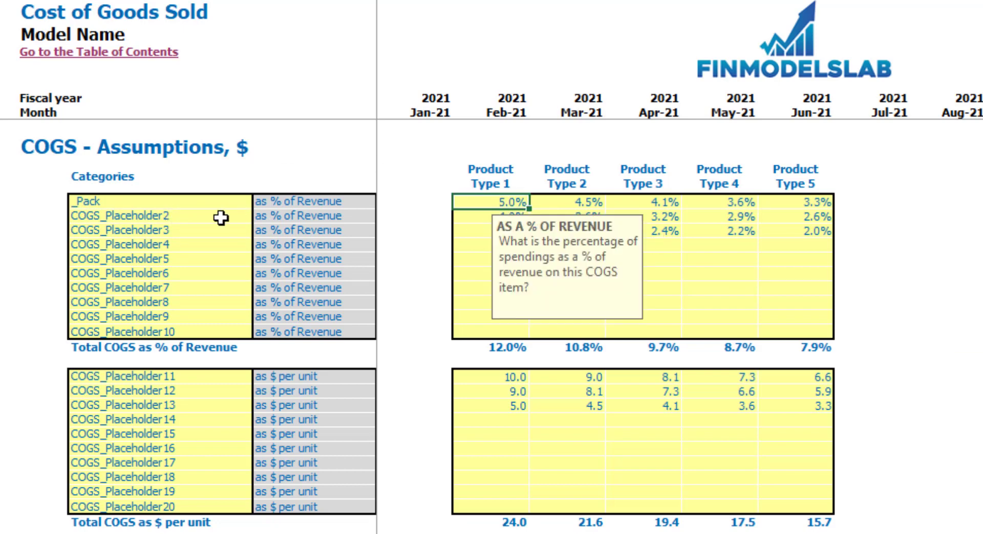
{"action": "key", "text": "Tab"}
{"action": "type", "text": "7"}
{"action": "key", "text": "Tab"}
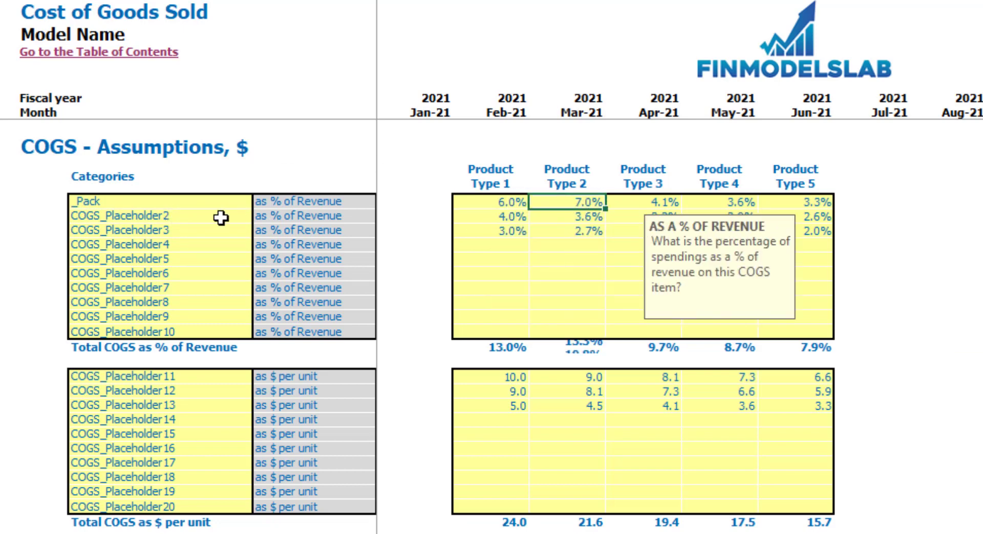
{"action": "type", "text": "8"}
{"action": "key", "text": "Tab"}
{"action": "type", "text": "9"}
{"action": "key", "text": "Tab"}
{"action": "type", "text": "10"}
{"action": "key", "text": "Return"}
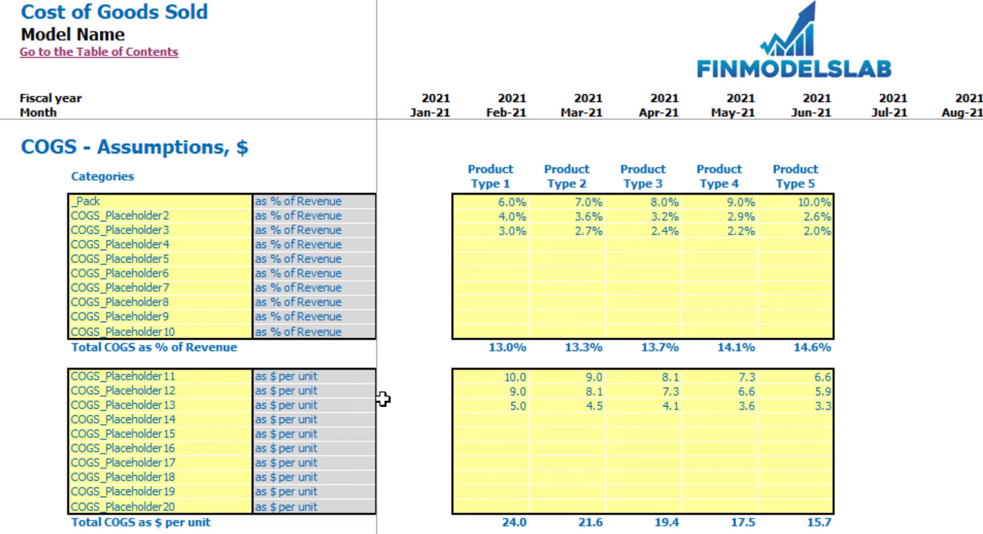
{"action": "left_click", "coordinate": [480, 381]}
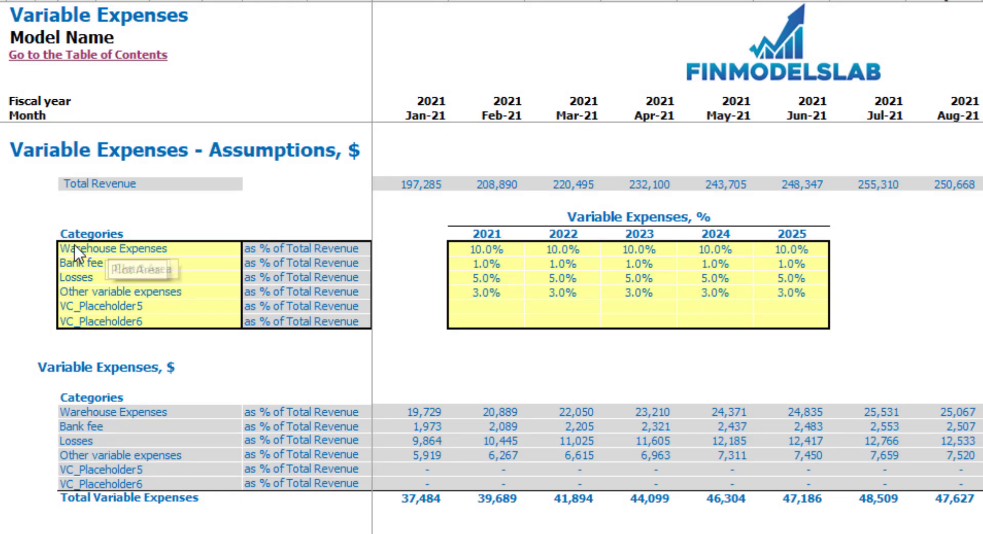
Step: On the Variable Expenses sheet, set the Warehouse Expenses percentages for 2022 to 2025 to 12, 14, 16 and 18%
{"action": "left_click", "coordinate": [129, 250]}
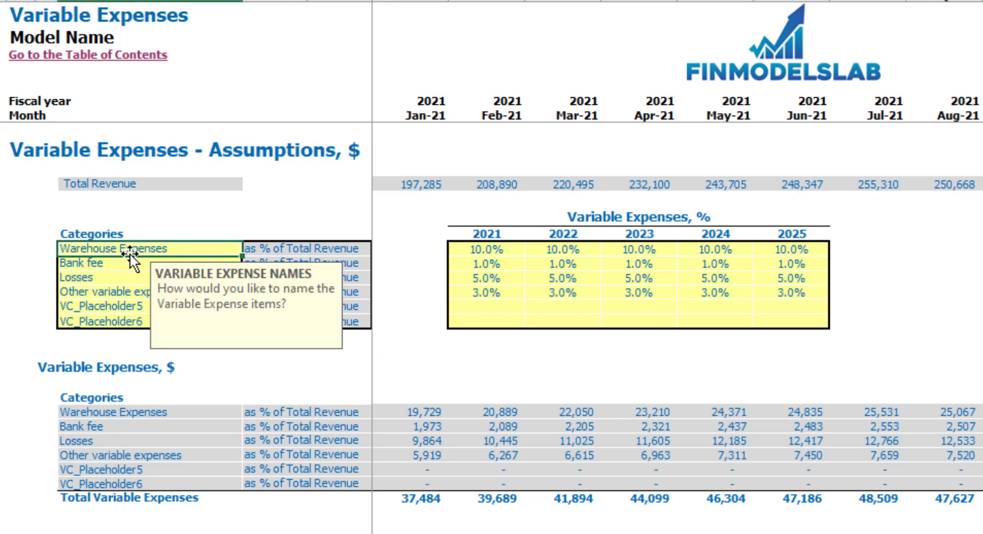
{"action": "left_click", "coordinate": [164, 214]}
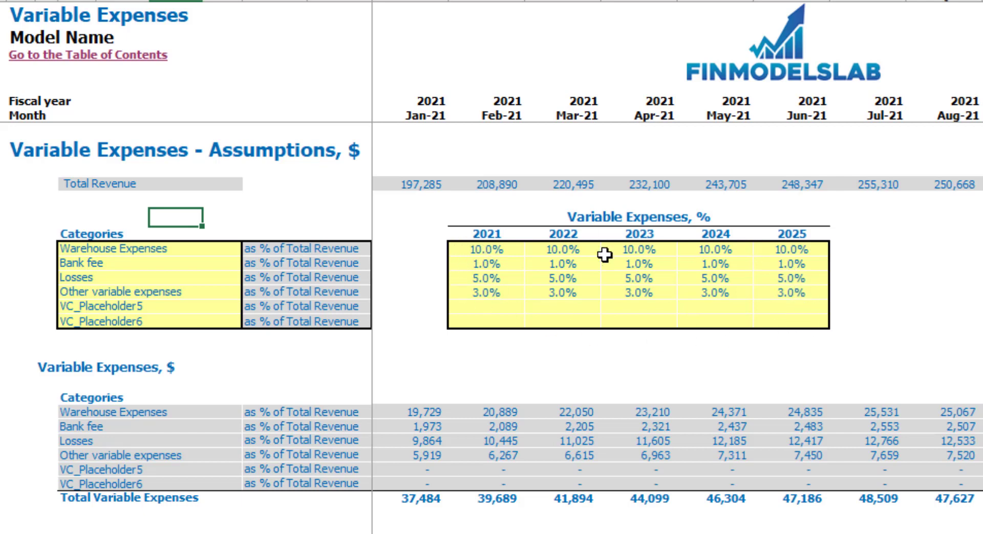
{"action": "left_click", "coordinate": [514, 251]}
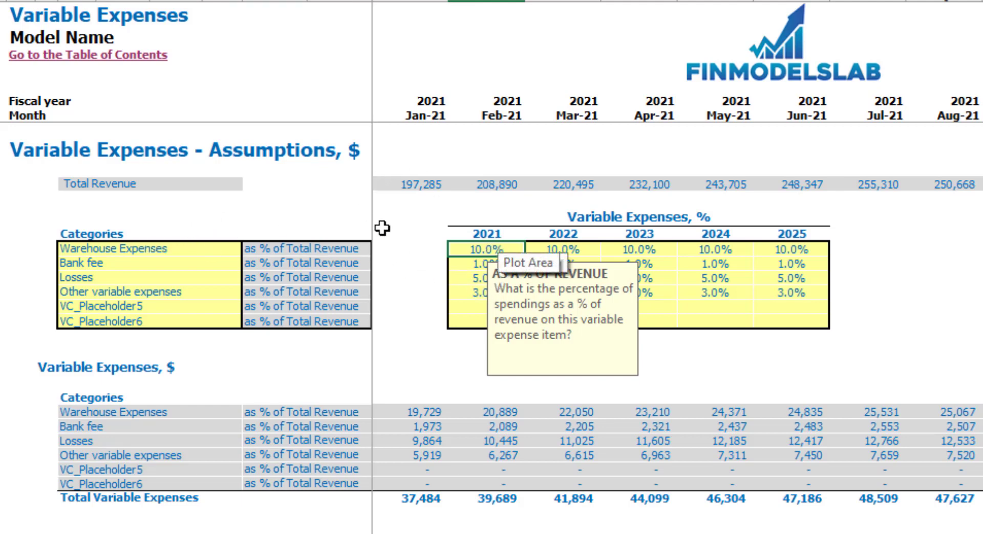
{"action": "left_click", "coordinate": [541, 250]}
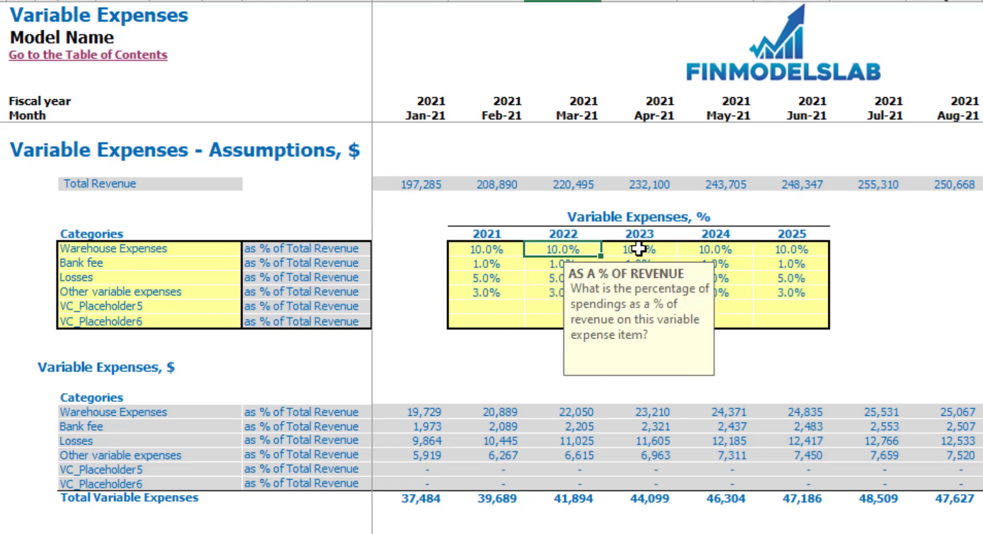
{"action": "type", "text": "12"}
{"action": "key", "text": "Tab"}
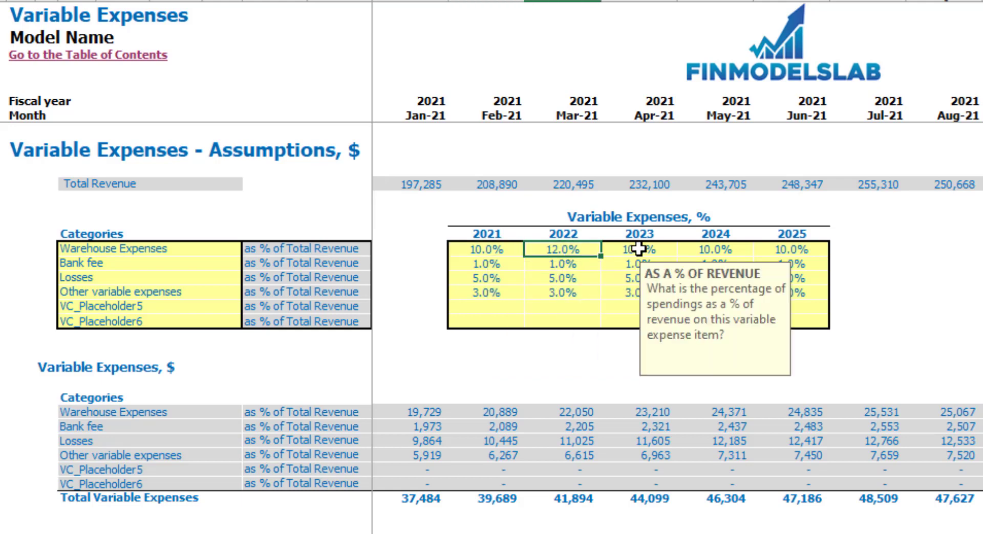
{"action": "type", "text": "14"}
{"action": "key", "text": "Tab"}
{"action": "type", "text": "16"}
{"action": "key", "text": "Tab"}
{"action": "type", "text": "18"}
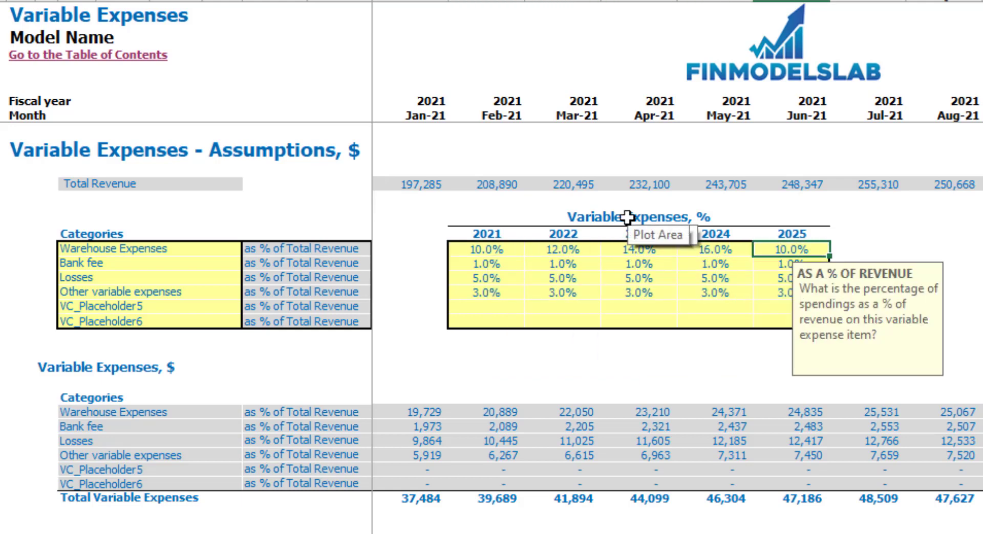
{"action": "key", "text": "Tab"}
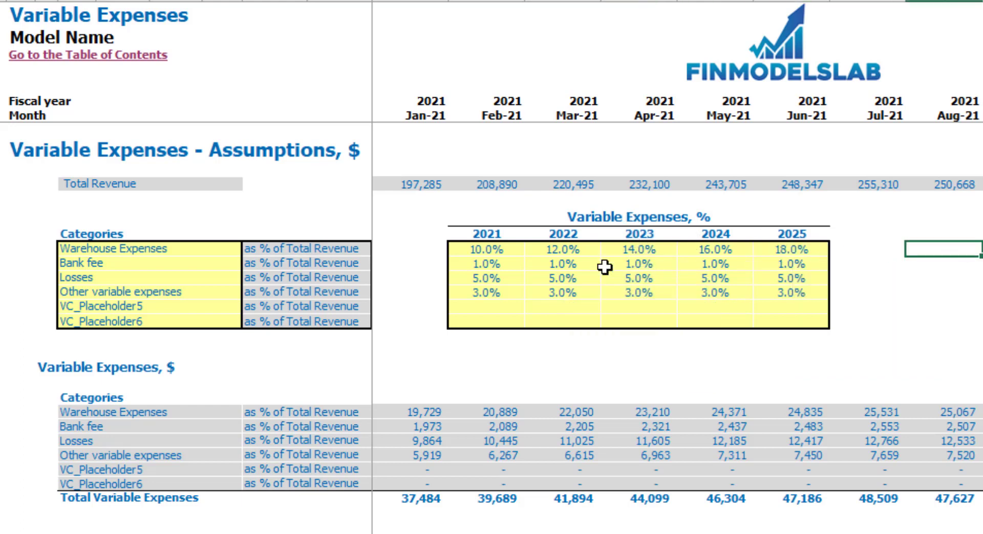
Step: Set the Warehouse Expenses percentages for 2022 to 2025 to 9, 8, 7 and 6% of total revenue
{"action": "left_click", "coordinate": [565, 249]}
{"action": "type", "text": "9"}
{"action": "key", "text": "Tab"}
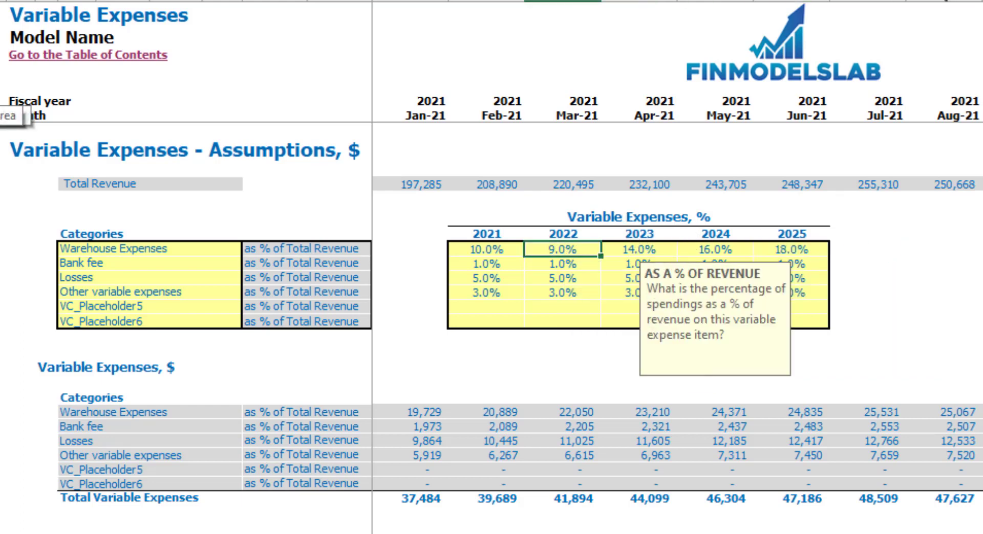
{"action": "type", "text": "8"}
{"action": "key", "text": "Tab"}
{"action": "type", "text": "7"}
{"action": "key", "text": "Tab"}
{"action": "type", "text": "6"}
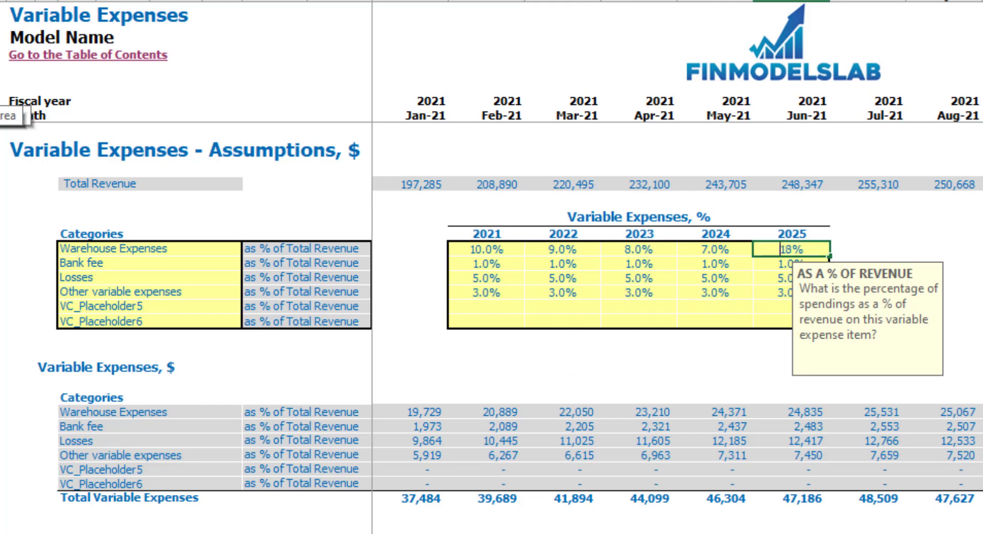
{"action": "key", "text": "Tab"}
{"action": "left_click", "coordinate": [943, 307]}
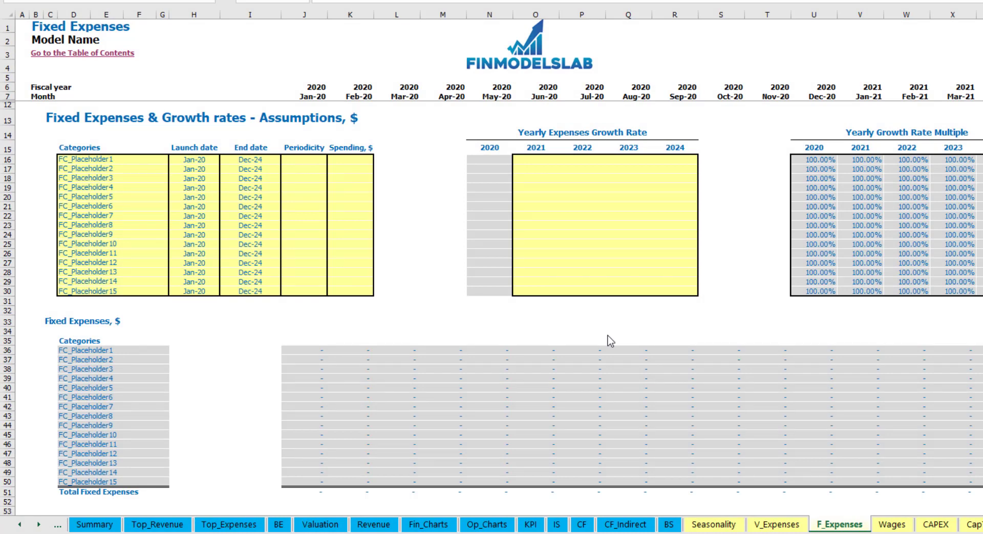
Step: Rename the first category on the Fixed Expenses sheet, FC_Placeholder1, as Utilities and set its launch date to Mar-20
{"action": "left_click", "coordinate": [115, 159]}
{"action": "type", "text": "Utilities"}
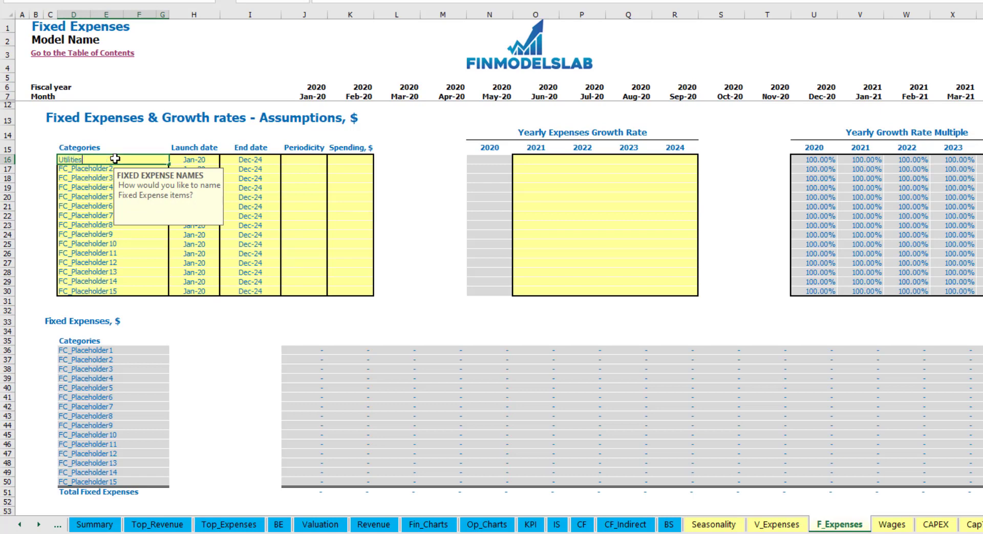
{"action": "key", "text": "Return"}
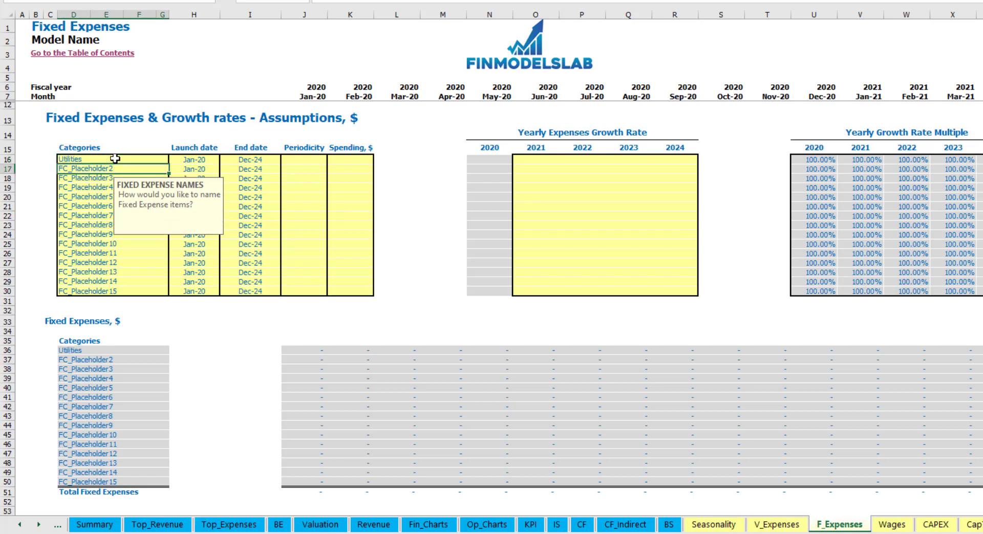
{"action": "left_click", "coordinate": [196, 158]}
{"action": "left_click", "coordinate": [224, 160]}
{"action": "left_click", "coordinate": [192, 181]}
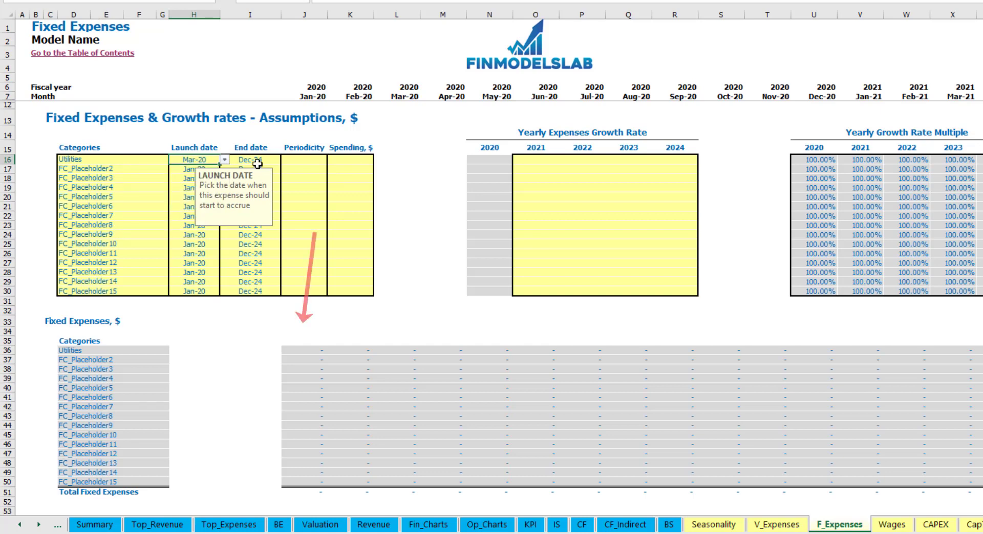
Step: Set the periodicity of the Utilities expense to Daily and its spending to $50
{"action": "left_click", "coordinate": [264, 159]}
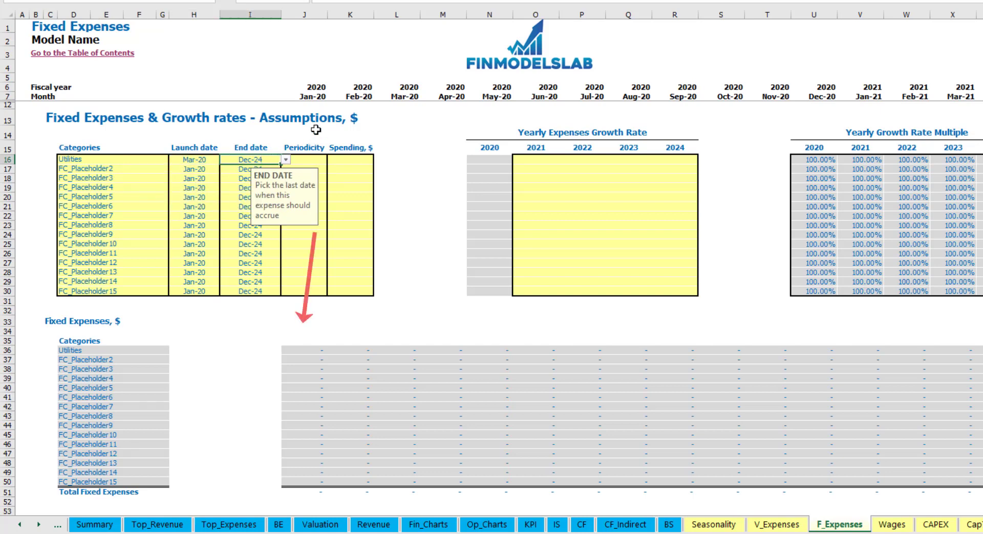
{"action": "left_click", "coordinate": [312, 97]}
{"action": "scroll", "coordinate": [312, 99], "scroll_direction": "right", "scroll_amount": 10}
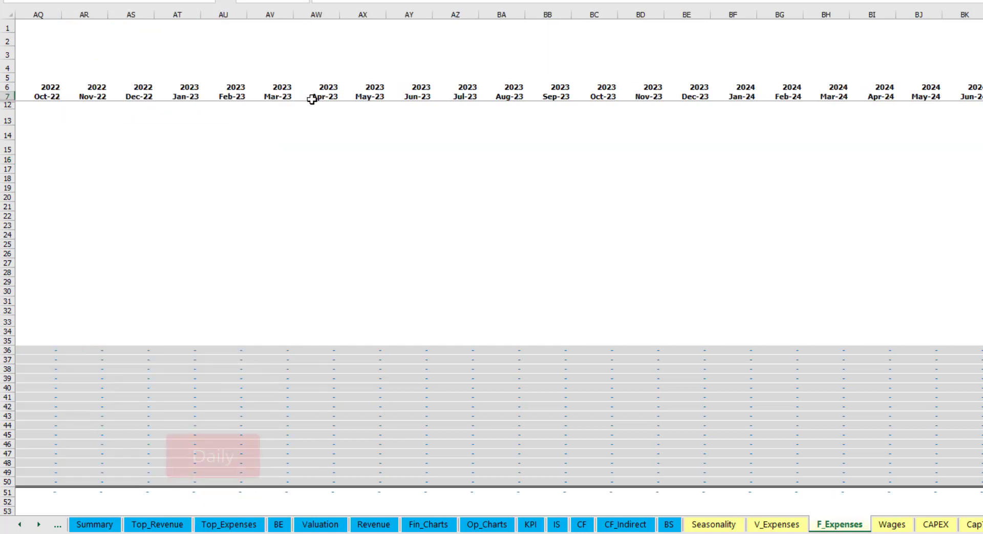
{"action": "scroll", "coordinate": [312, 99], "scroll_direction": "left", "scroll_amount": 10}
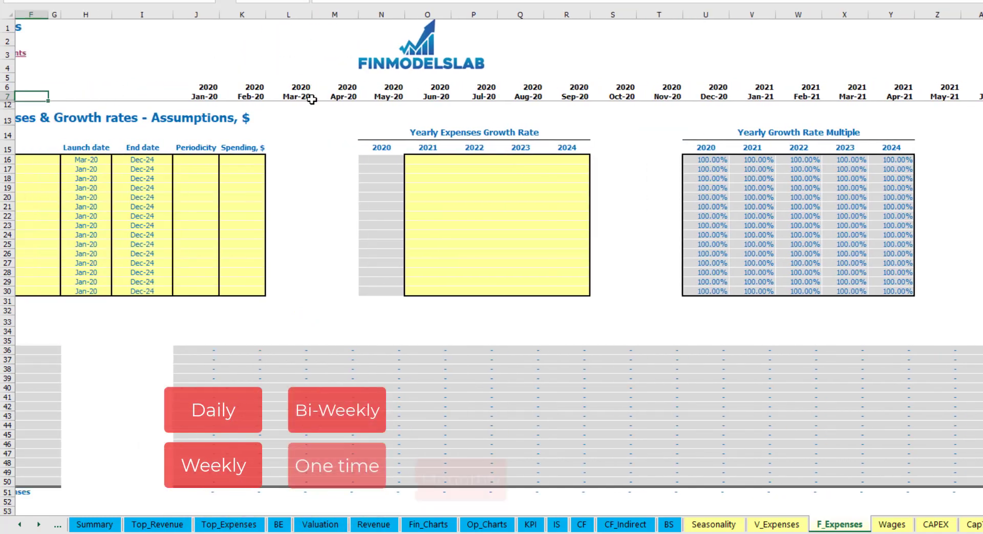
{"action": "scroll", "coordinate": [312, 99], "scroll_direction": "left", "scroll_amount": 2}
{"action": "left_click", "coordinate": [322, 160]}
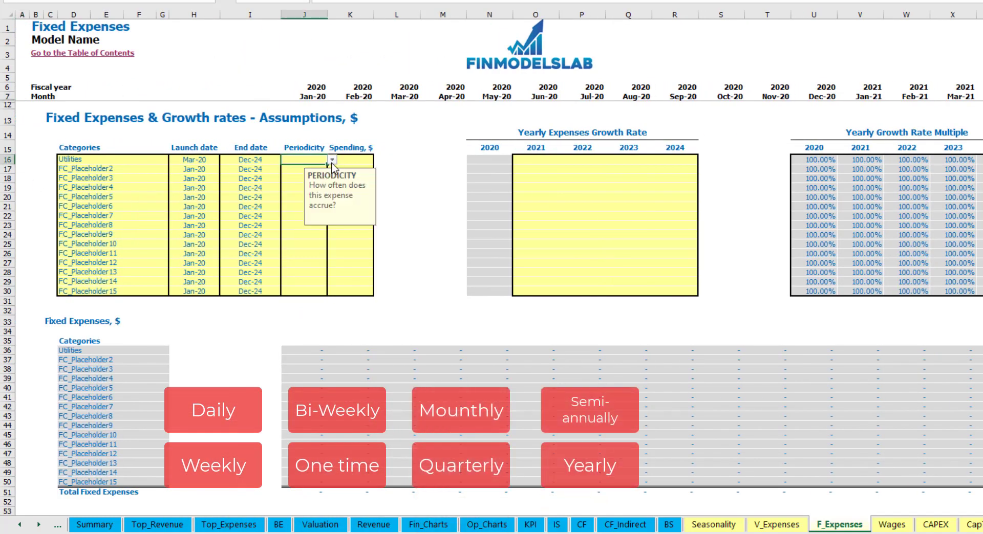
{"action": "left_click", "coordinate": [332, 159]}
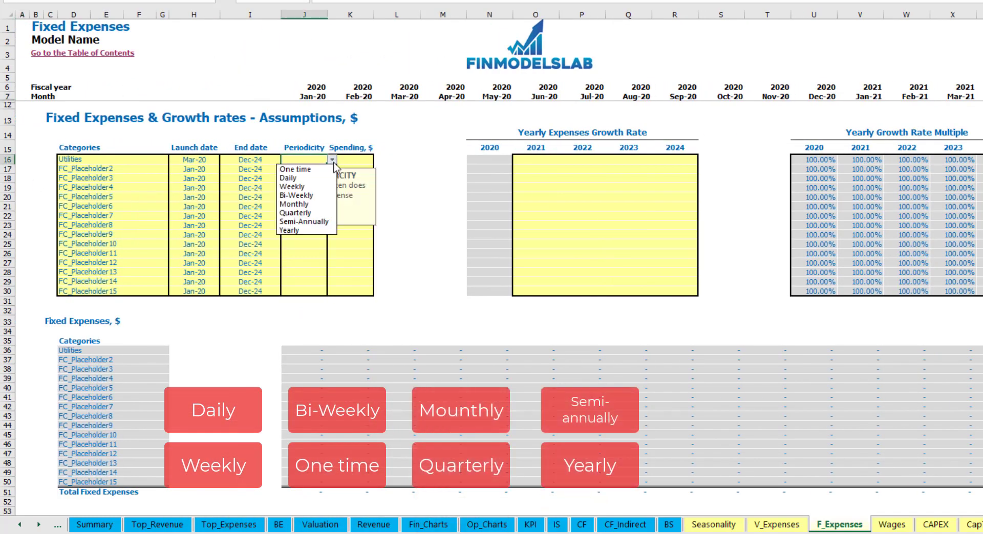
{"action": "left_click", "coordinate": [310, 179]}
{"action": "key", "text": "Tab"}
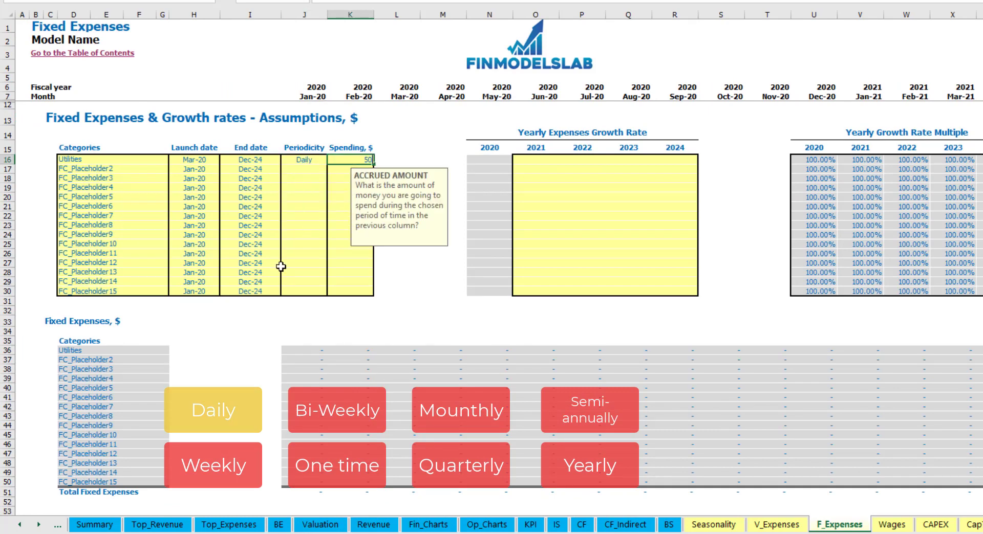
{"action": "type", "text": "50"}
{"action": "key", "text": "Return"}
Step: Compare the monthly Utilities amounts from Mar-20 to May-20 in the Fixed Expenses table with their months
{"action": "left_click", "coordinate": [403, 351]}
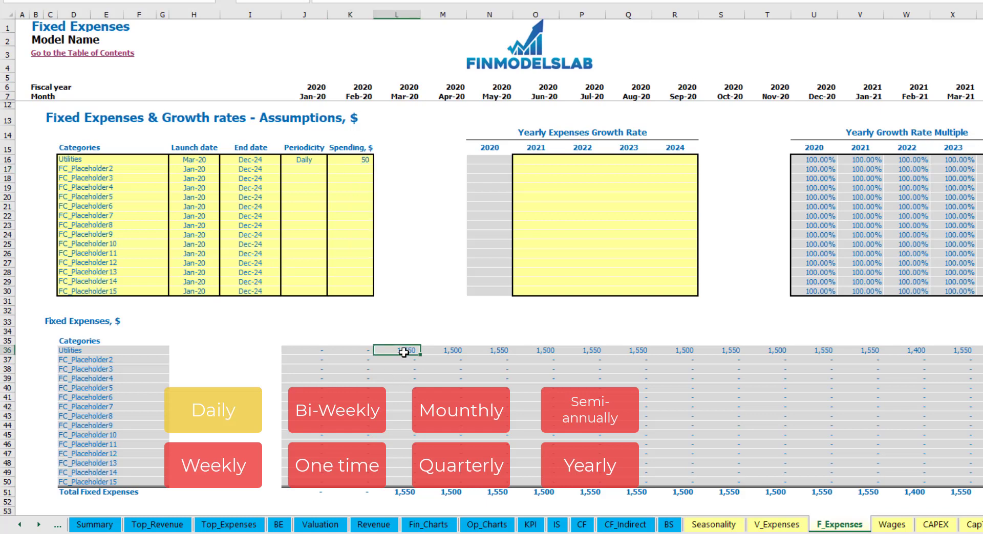
{"action": "key", "text": "Right"}
{"action": "key", "text": "Right"}
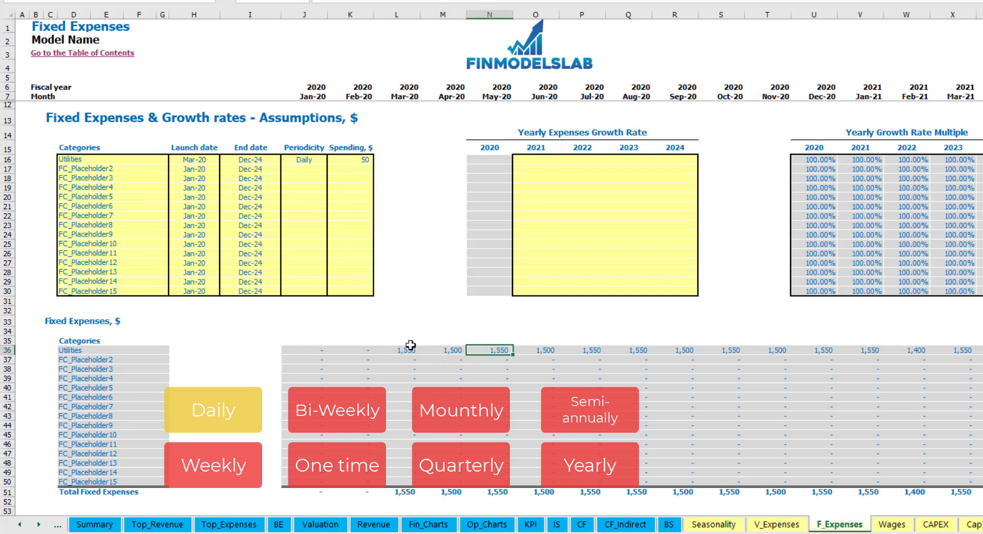
{"action": "key", "text": "Left"}
{"action": "key", "text": "Left"}
{"action": "left_click", "coordinate": [435, 352]}
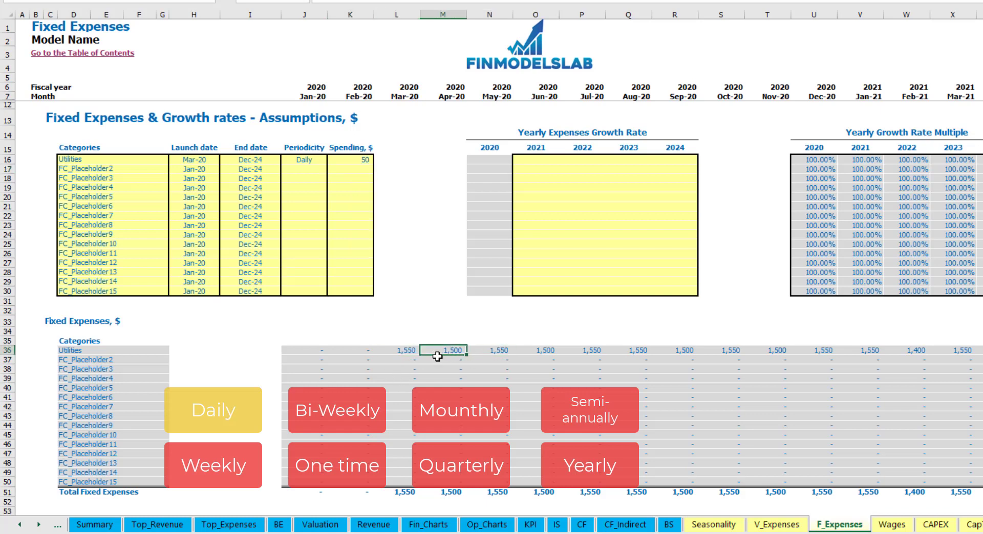
{"action": "left_click", "coordinate": [401, 96]}
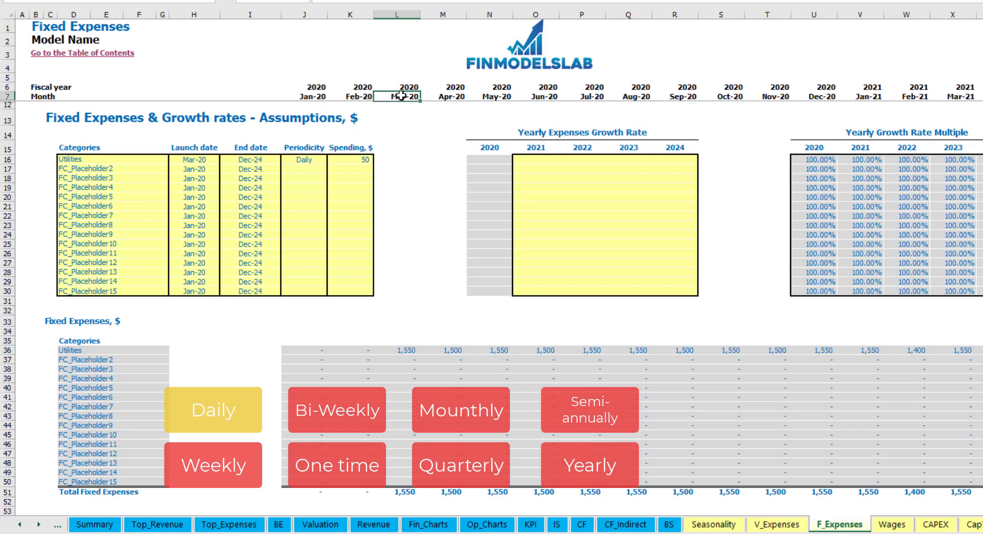
{"action": "left_click", "coordinate": [410, 351]}
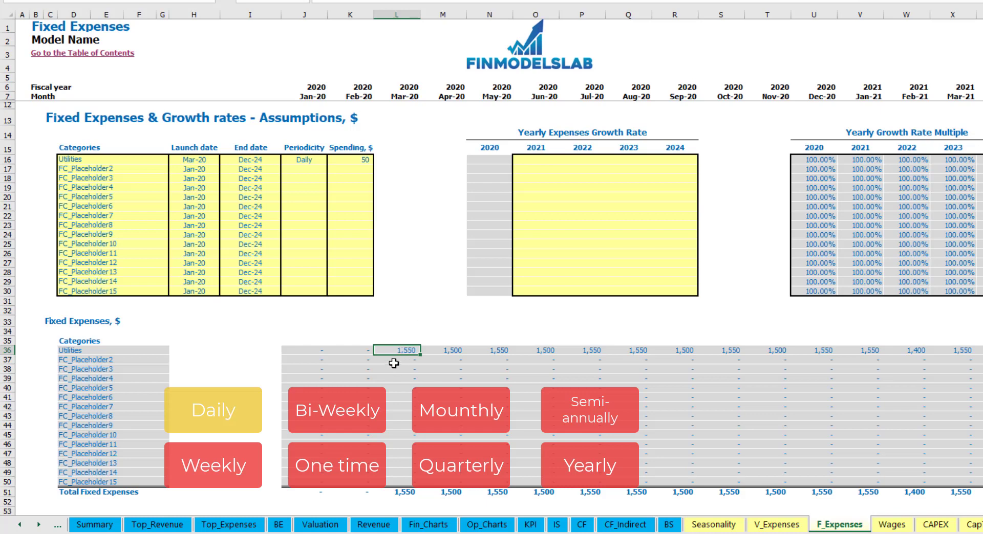
{"action": "left_click", "coordinate": [455, 353]}
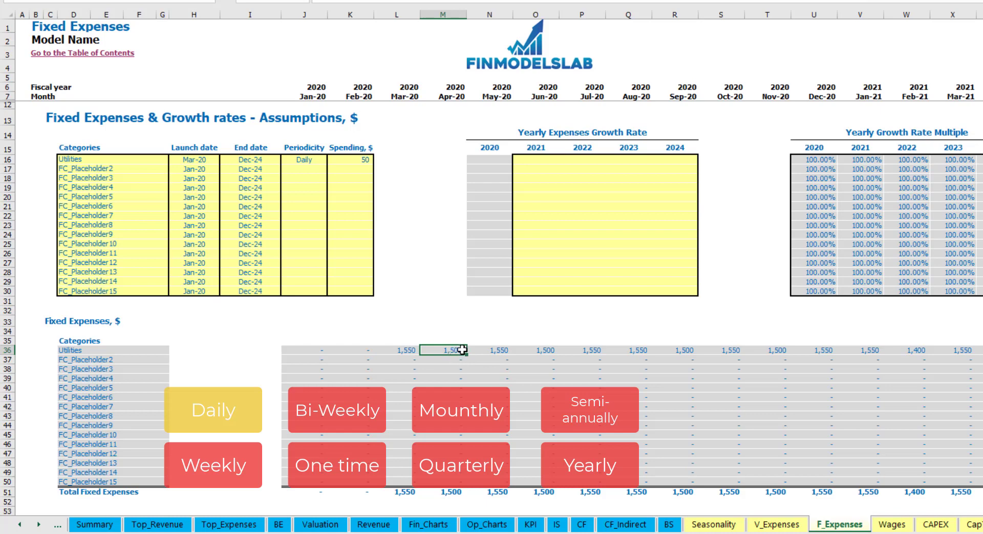
Step: Enter a 5% yearly growth rate for Utilities in 2021 and copy it to 2022 through 2024
{"action": "left_click", "coordinate": [543, 161]}
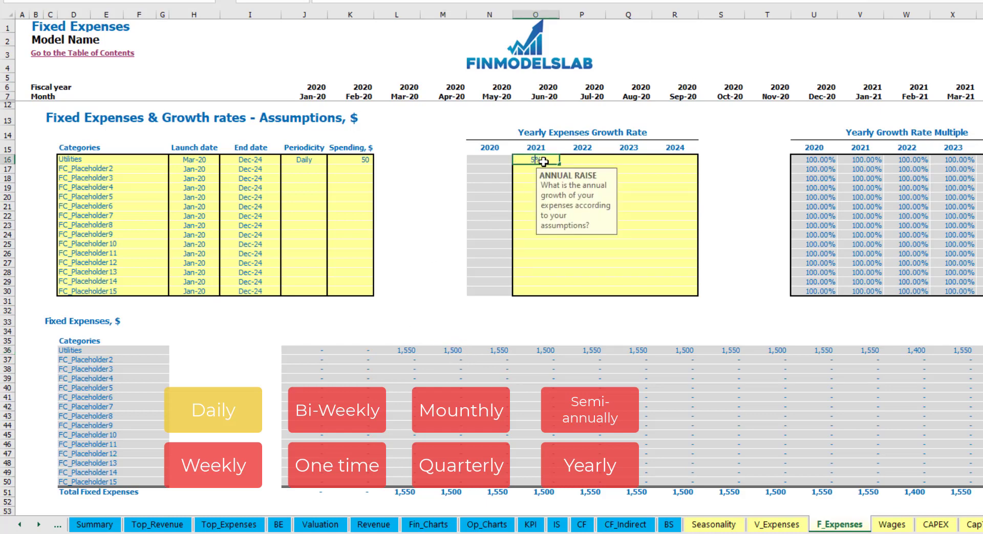
{"action": "key", "text": "ctrl+c"}
{"action": "key", "text": "Right"}
{"action": "key", "text": "shift+Right"}
{"action": "key", "text": "shift+Right"}
{"action": "key", "text": "ctrl+v"}
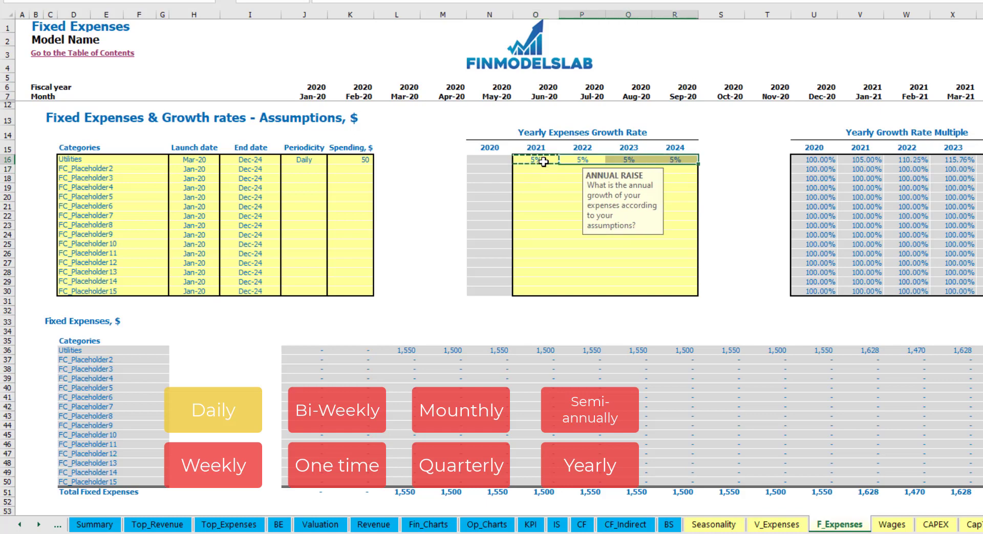
{"action": "left_click_drag", "start_coordinate": [542, 160], "coordinate": [675, 160]}
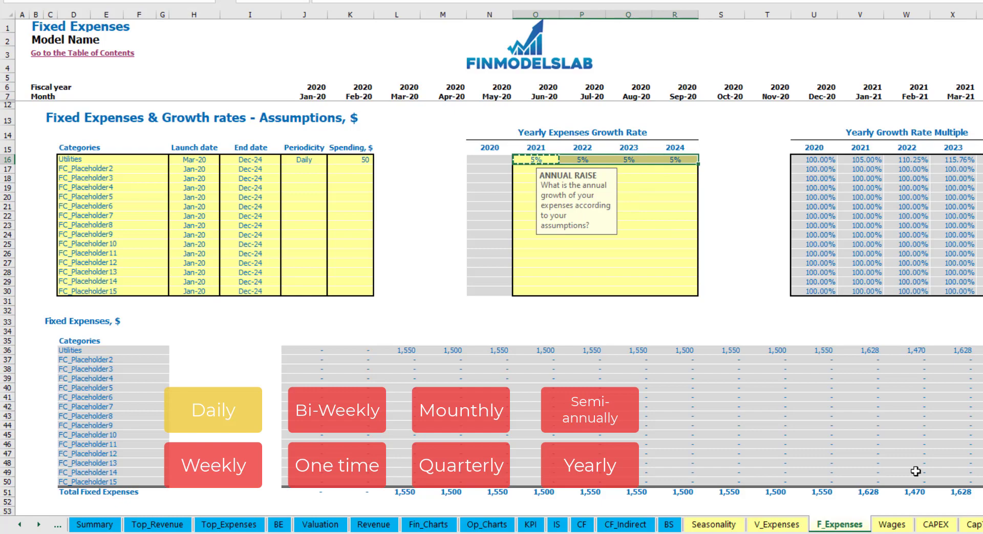
{"action": "scroll", "coordinate": [491, 256], "scroll_direction": "right", "scroll_amount": 6}
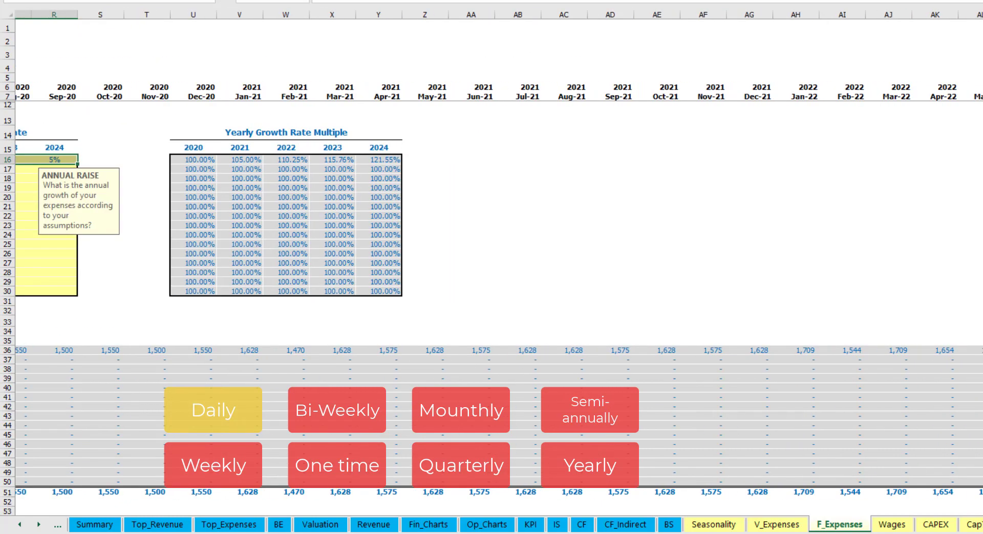
{"action": "scroll", "coordinate": [252, 251], "scroll_direction": "left", "scroll_amount": 6}
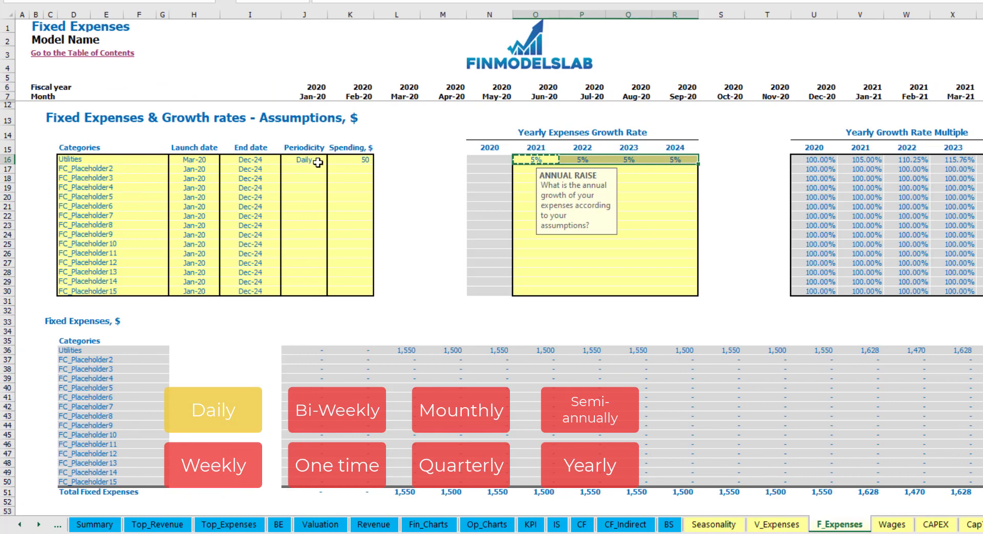
Step: Rename the fixed expense category FC_Placeholder2 as Advertising and set its dates to run from Mar-20 to Aug-24
{"action": "left_click", "coordinate": [123, 167]}
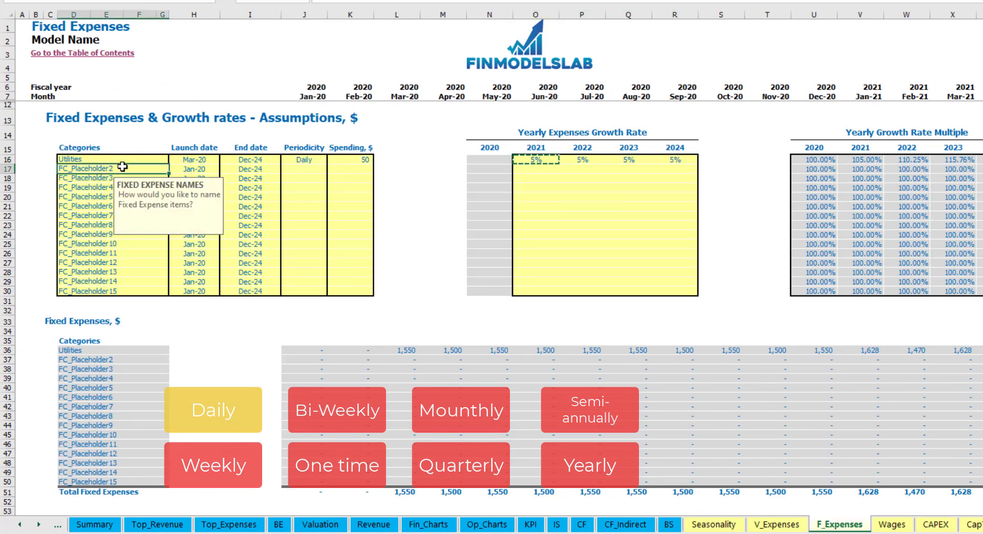
{"action": "type", "text": "Advertising"}
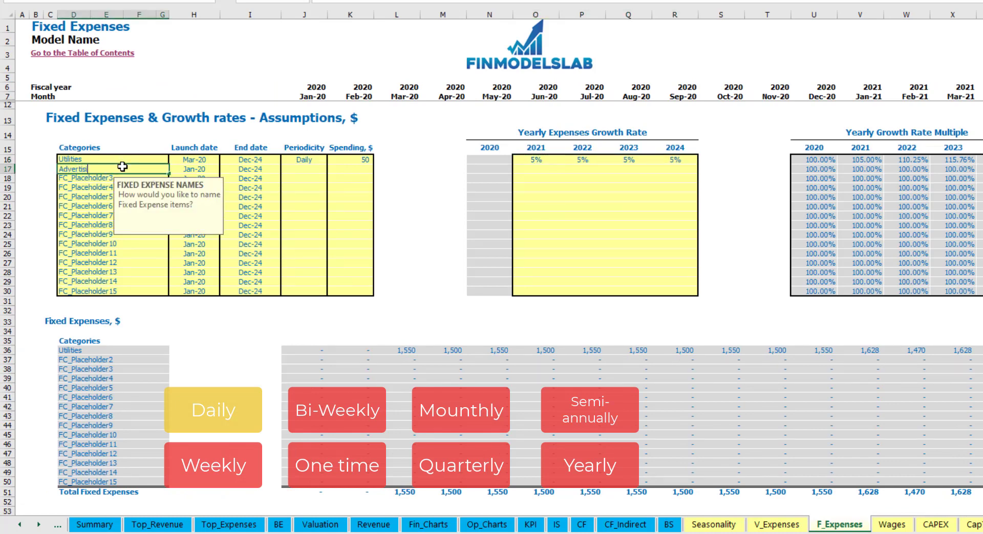
{"action": "left_click", "coordinate": [195, 170]}
{"action": "left_click", "coordinate": [224, 169]}
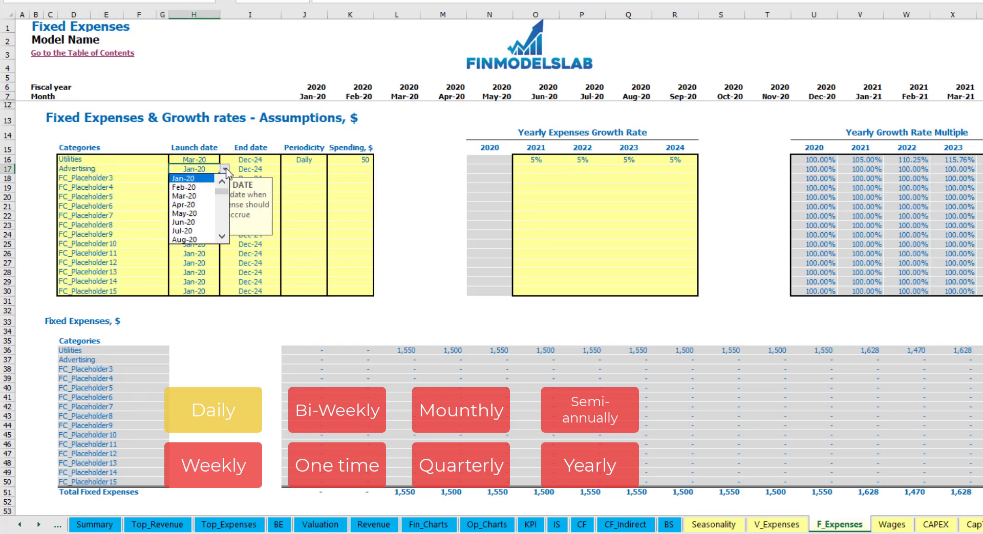
{"action": "left_click", "coordinate": [202, 194]}
{"action": "left_click", "coordinate": [258, 168]}
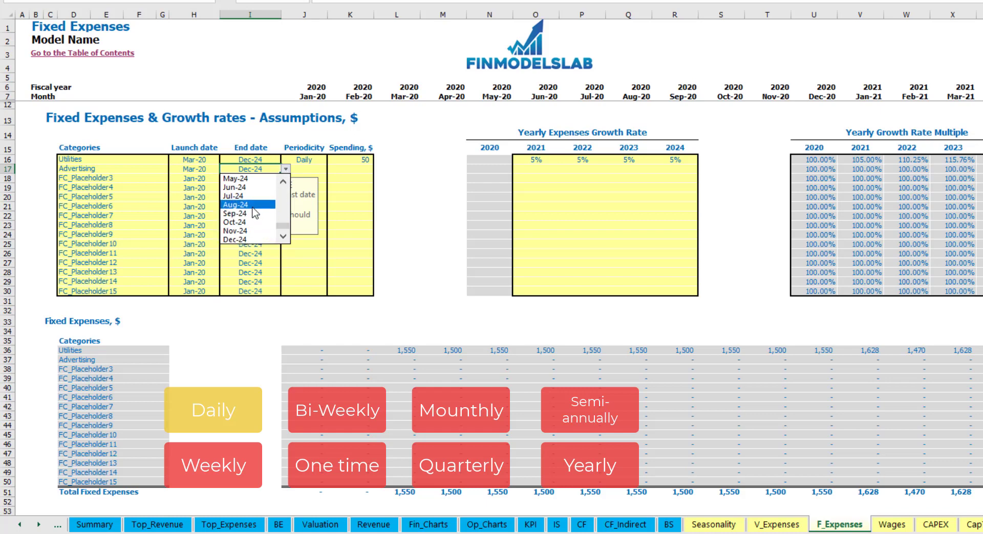
{"action": "left_click", "coordinate": [253, 207]}
Step: Set the periodicity of the Advertising expense to Weekly and its spending to $100
{"action": "left_click", "coordinate": [303, 169]}
{"action": "left_click", "coordinate": [332, 169]}
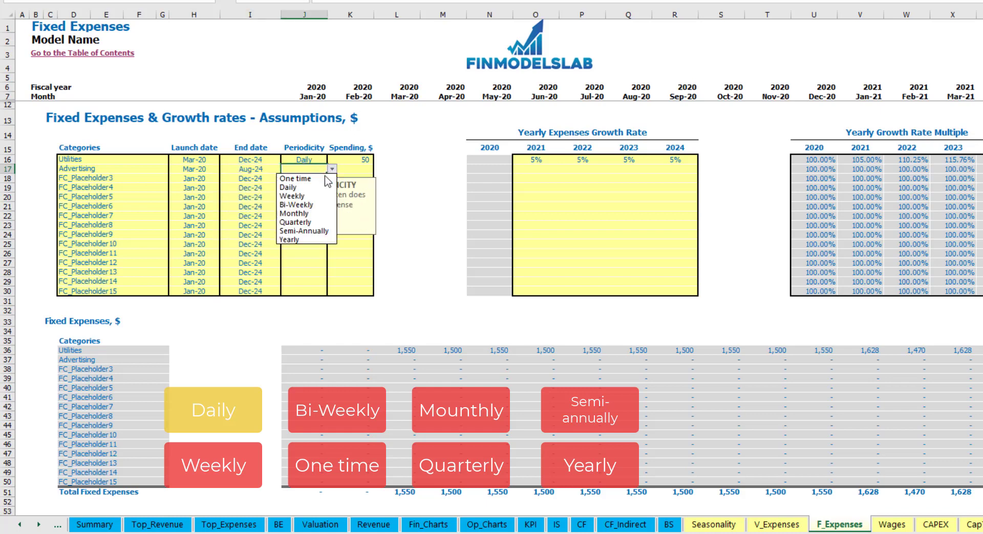
{"action": "left_click", "coordinate": [313, 197]}
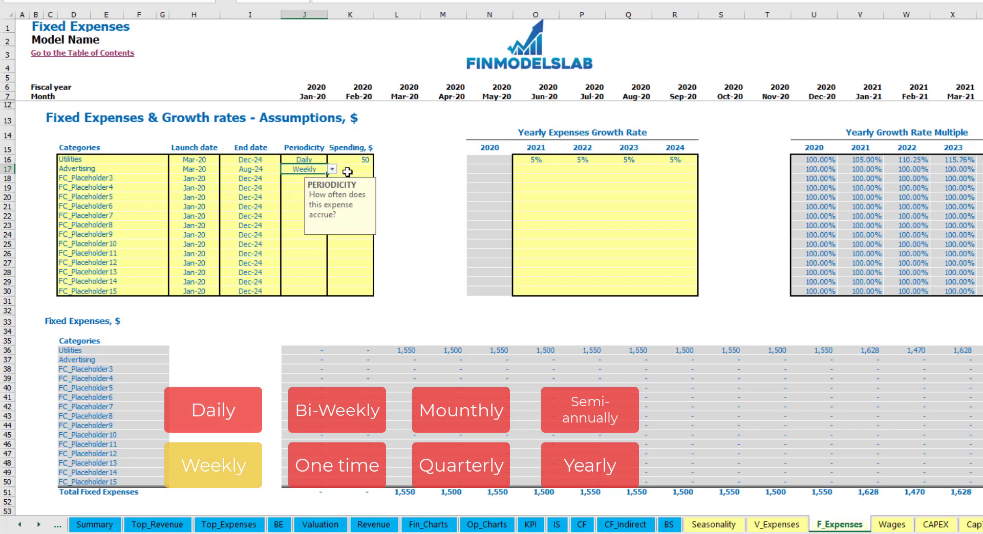
{"action": "left_click", "coordinate": [348, 172]}
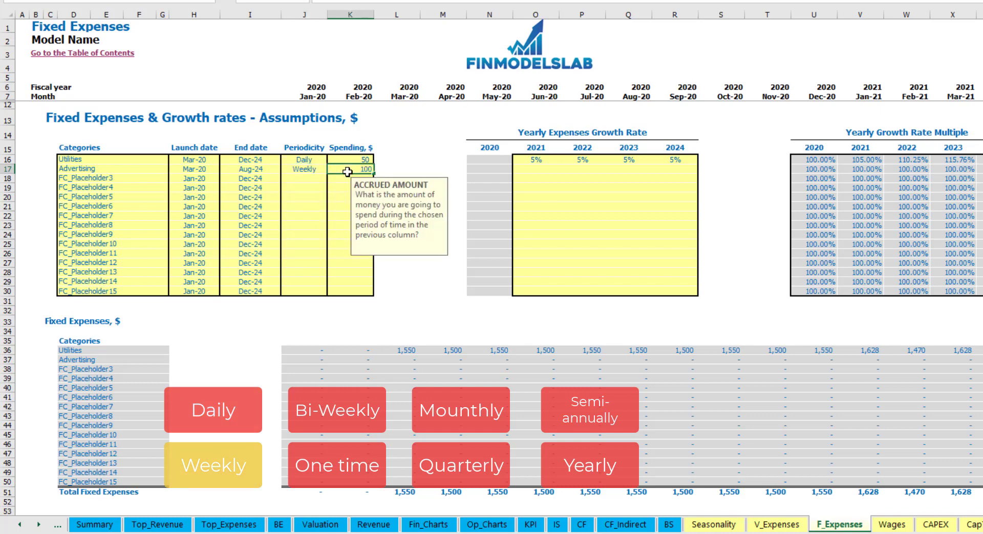
{"action": "key", "text": "Return"}
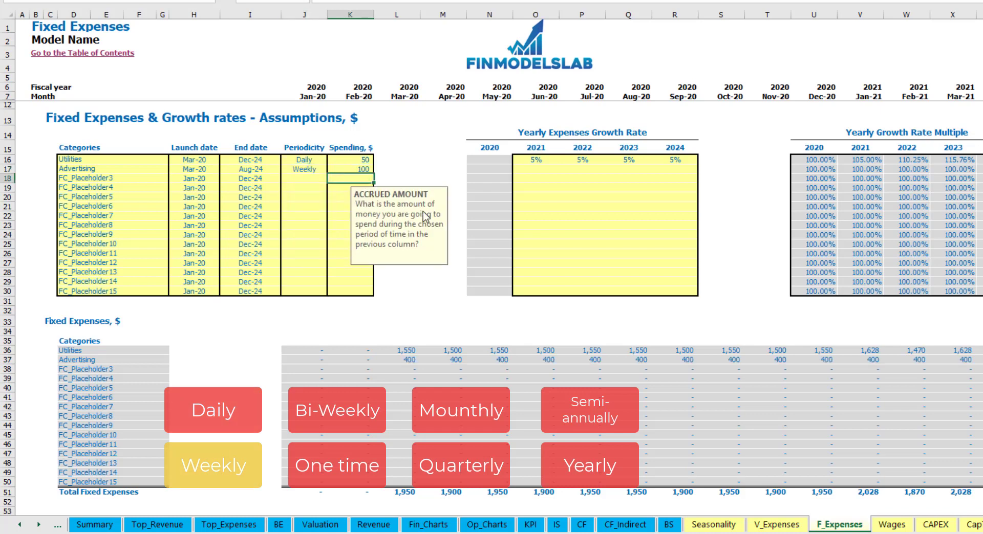
Step: Examine the monthly Advertising amounts in the Fixed Expenses table from Mar-20 into 2024
{"action": "left_click", "coordinate": [410, 361]}
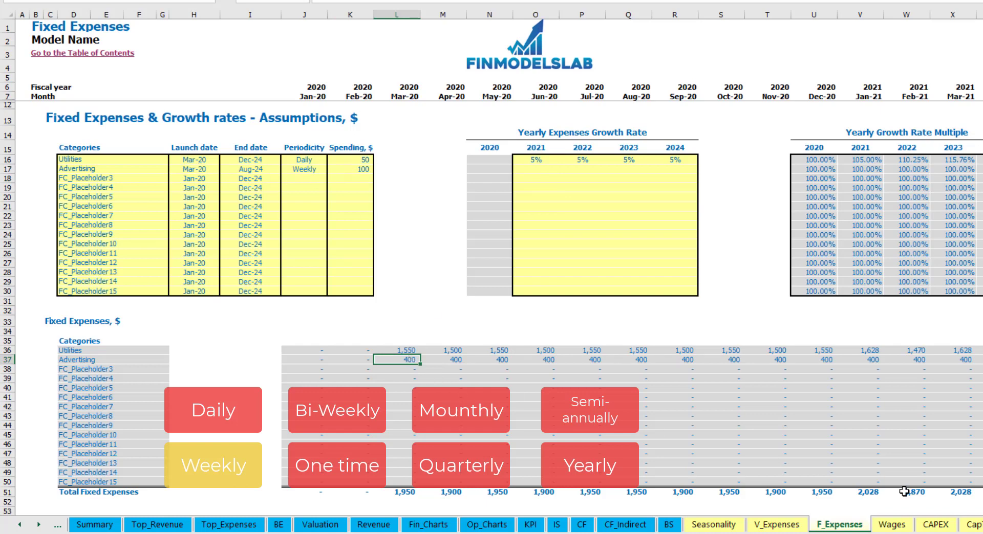
{"action": "scroll", "coordinate": [491, 256], "scroll_direction": "right", "scroll_amount": 10}
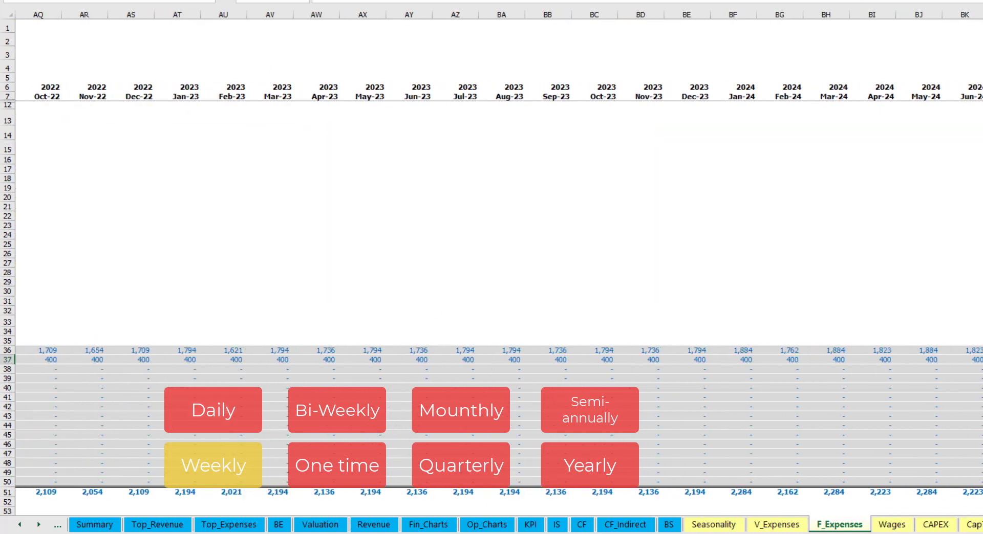
{"action": "key", "text": "ctrl+space"}
{"action": "key", "text": "shift+BackSpace"}
{"action": "scroll", "coordinate": [469, 329], "scroll_direction": "left", "scroll_amount": 10}
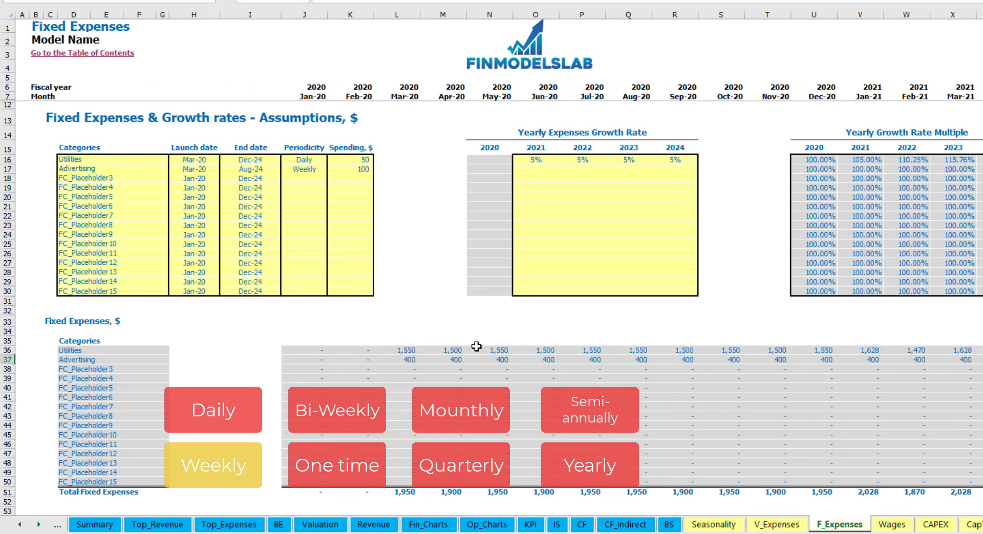
Step: Change the Advertising expense's periodicity to Bi-Weekly and its spending to $500
{"action": "left_click", "coordinate": [307, 170]}
{"action": "left_click", "coordinate": [331, 169]}
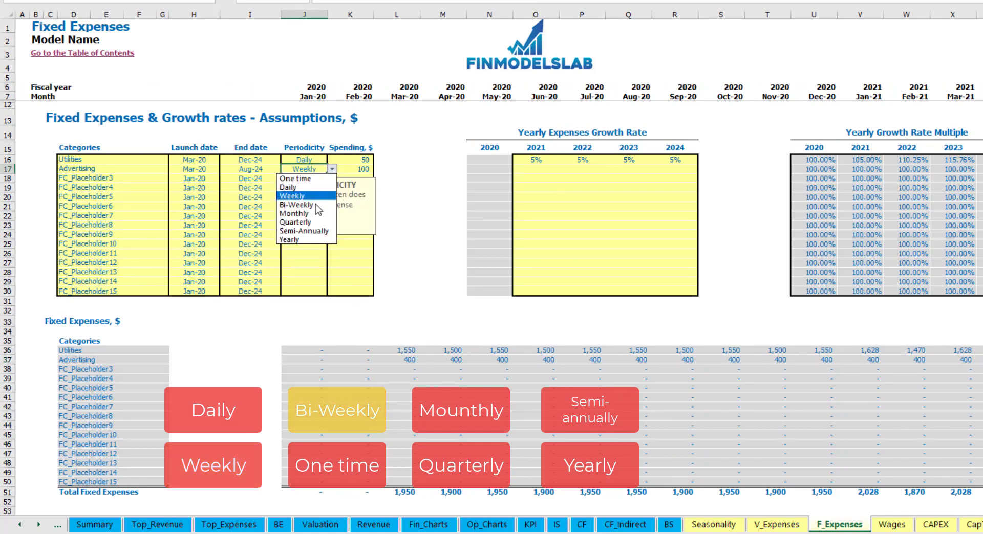
{"action": "left_click", "coordinate": [307, 205]}
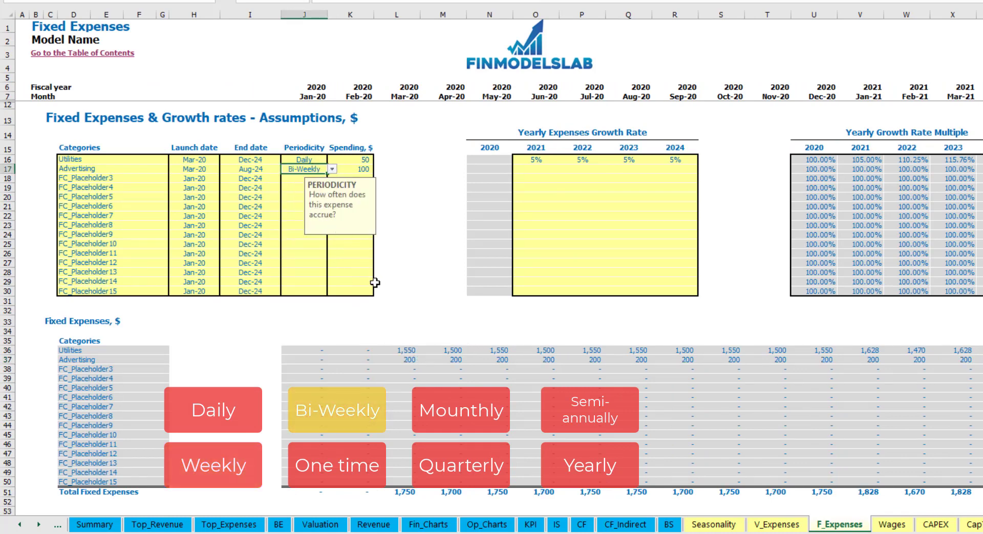
{"action": "left_click", "coordinate": [349, 168]}
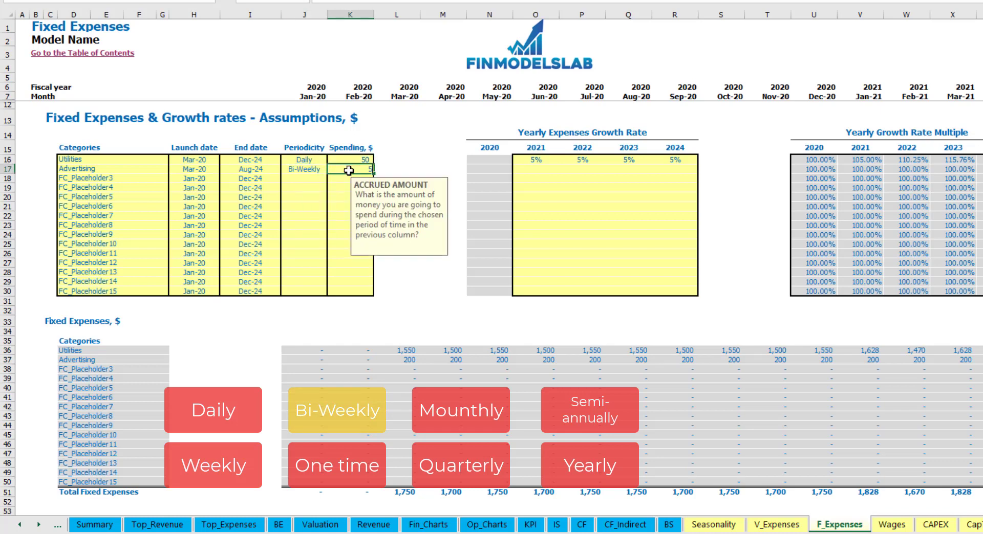
{"action": "type", "text": "500"}
{"action": "key", "text": "Return"}
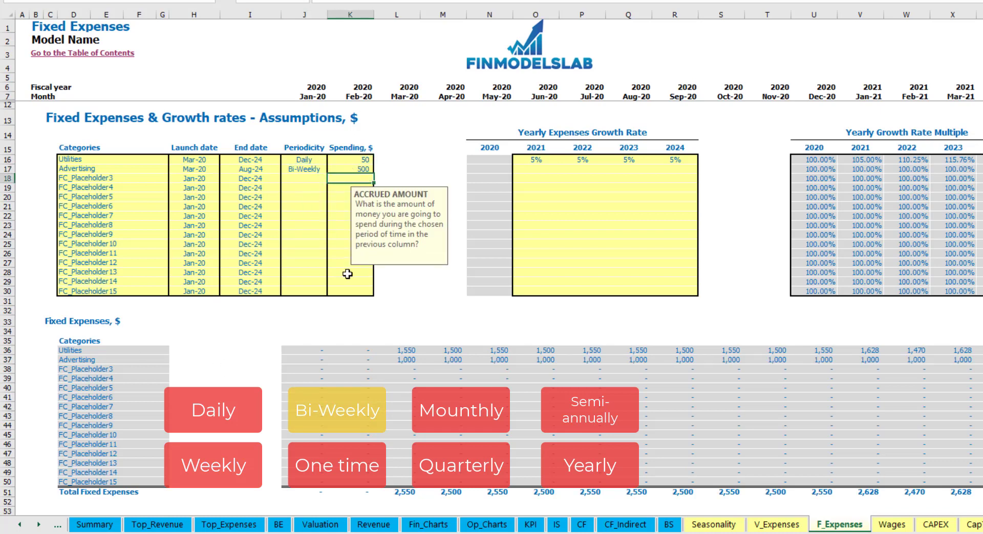
Step: Set the launch date of the Advertising expense to Jul-20
{"action": "left_click", "coordinate": [203, 160]}
{"action": "left_click", "coordinate": [194, 166]}
{"action": "left_click", "coordinate": [230, 171]}
{"action": "left_click", "coordinate": [214, 171]}
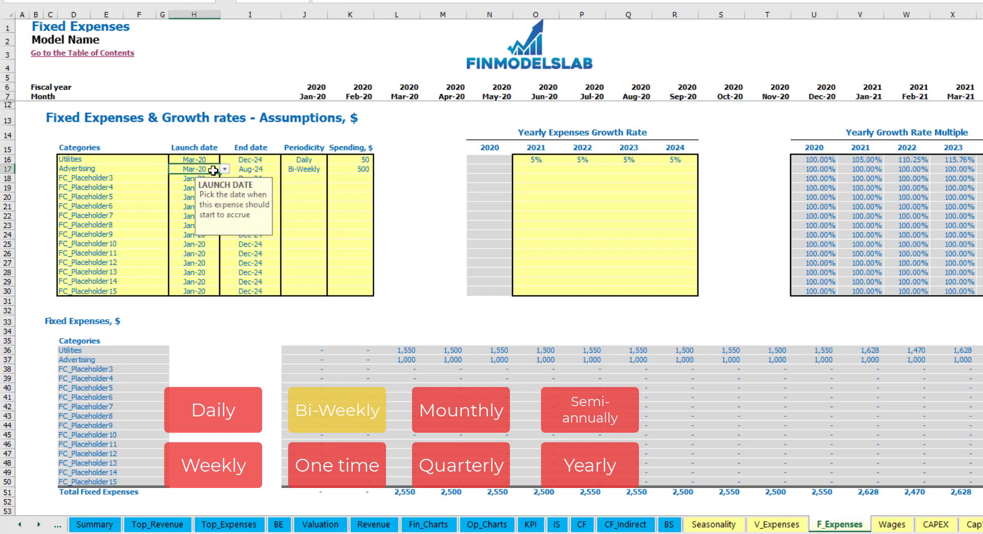
{"action": "left_click", "coordinate": [224, 169]}
{"action": "left_click", "coordinate": [195, 215]}
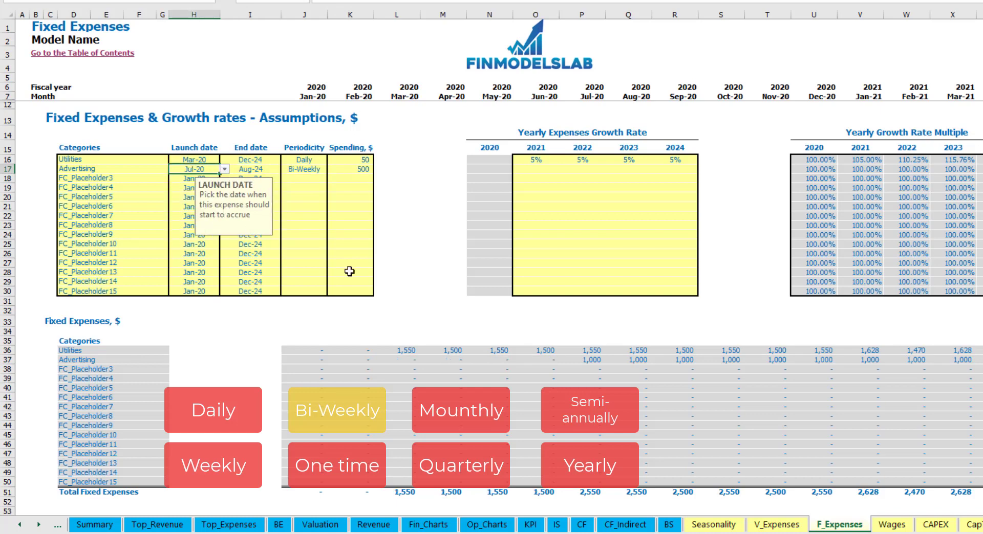
Step: Check the monthly Advertising amounts in the Fixed Expenses table from Jul-20 onward through the following months
{"action": "left_click", "coordinate": [593, 362]}
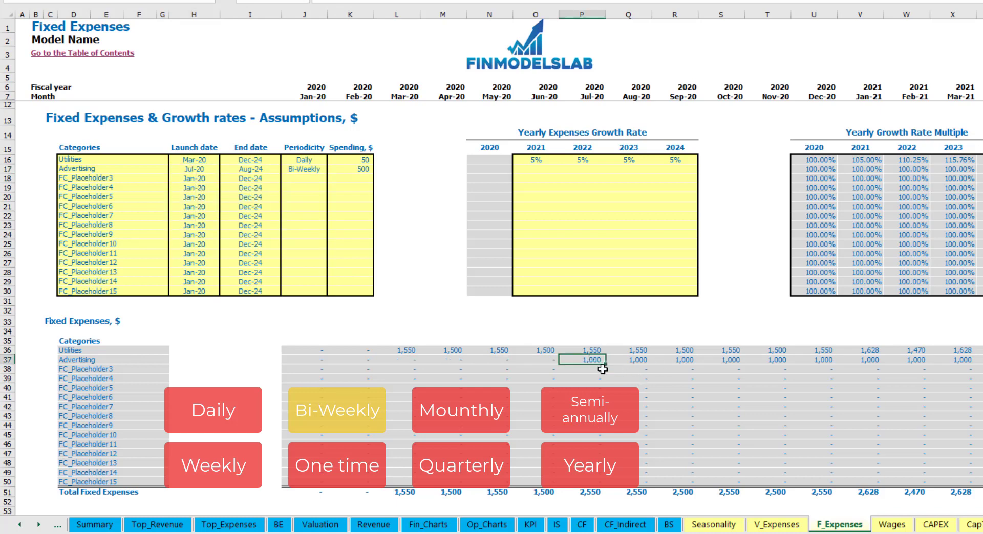
{"action": "key", "text": "Right"}
{"action": "key", "text": "Right"}
{"action": "key", "text": "Right"}
{"action": "key", "text": "Right"}
{"action": "key", "text": "Right"}
{"action": "key", "text": "Right"}
{"action": "key", "text": "Right"}
{"action": "key", "text": "Right"}
{"action": "key", "text": "Right"}
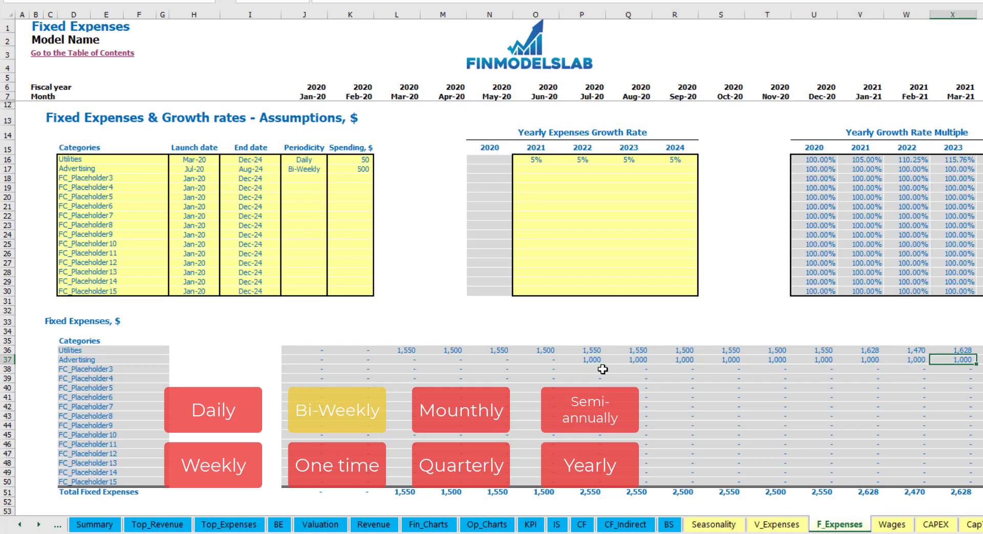
{"action": "key", "text": "Right"}
{"action": "key", "text": "Right"}
{"action": "key", "text": "Right"}
{"action": "key", "text": "Right"}
{"action": "key", "text": "Right"}
{"action": "key", "text": "Right"}
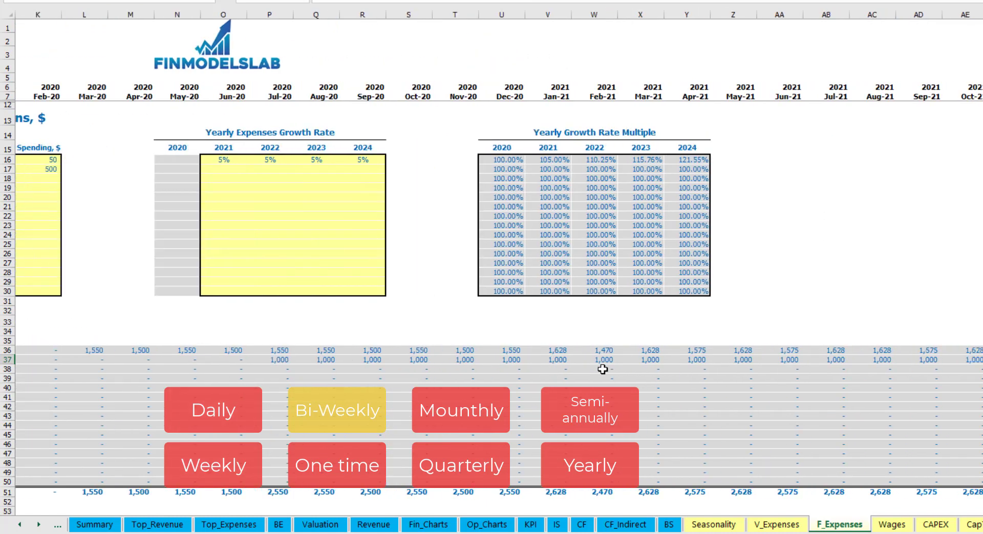
{"action": "key", "text": "Home"}
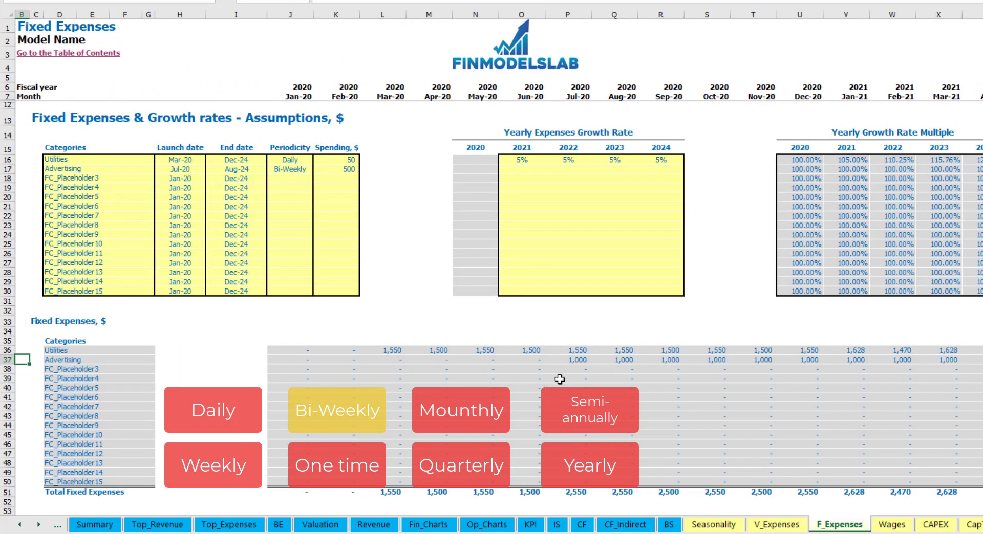
{"action": "left_click", "coordinate": [570, 362]}
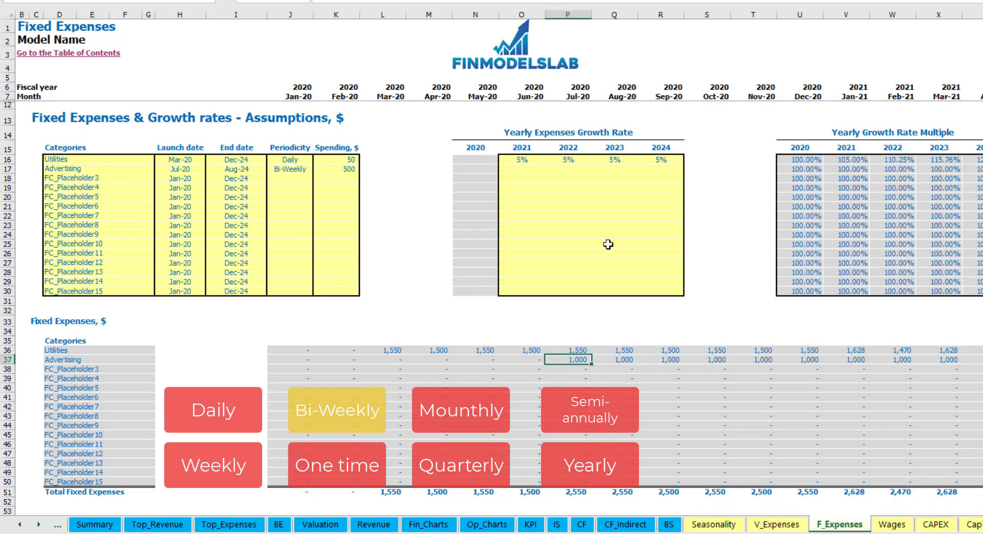
Step: Enter a 3% yearly growth rate for Advertising in 2021 and copy it to 2022 through 2024
{"action": "left_click", "coordinate": [521, 172]}
{"action": "type", "text": "3"}
{"action": "key", "text": "Return"}
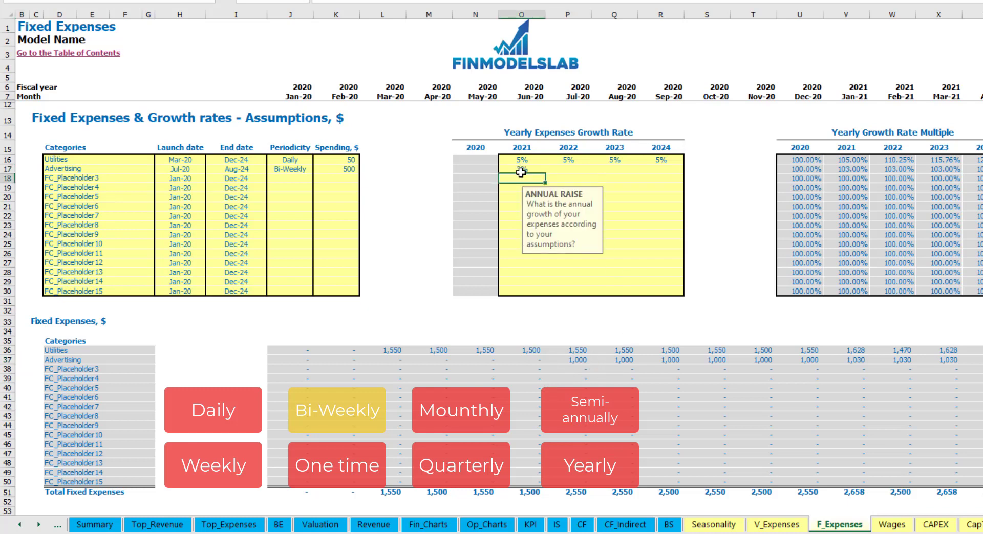
{"action": "key", "text": "Up"}
{"action": "key", "text": "ctrl+c"}
{"action": "key", "text": "shift+Right"}
{"action": "key", "text": "shift+Right"}
{"action": "key", "text": "shift+Right"}
{"action": "key", "text": "ctrl+v"}
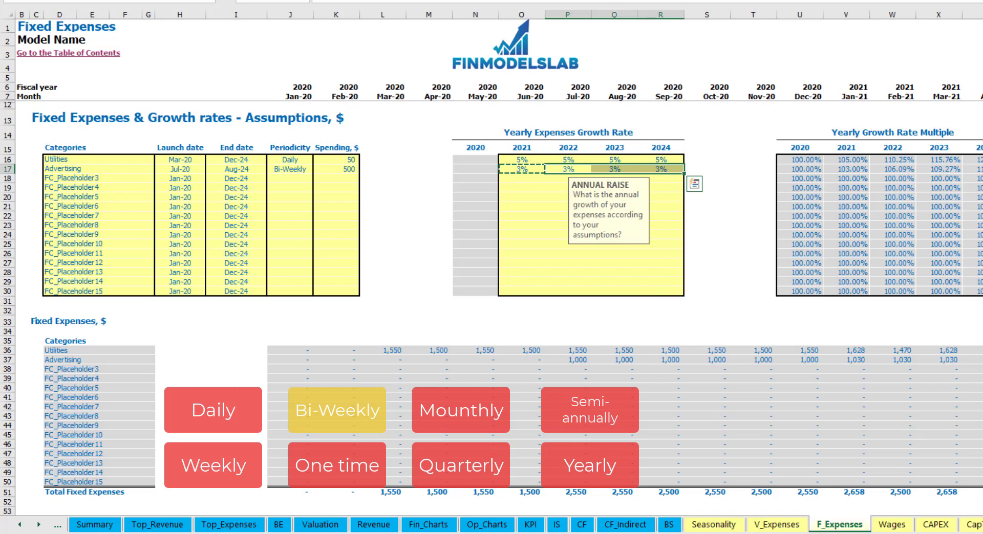
Step: Review how the yearly growth rate changes the monthly Advertising amounts from Jan-21 into 2024, and check the expense's end date
{"action": "left_click", "coordinate": [972, 361]}
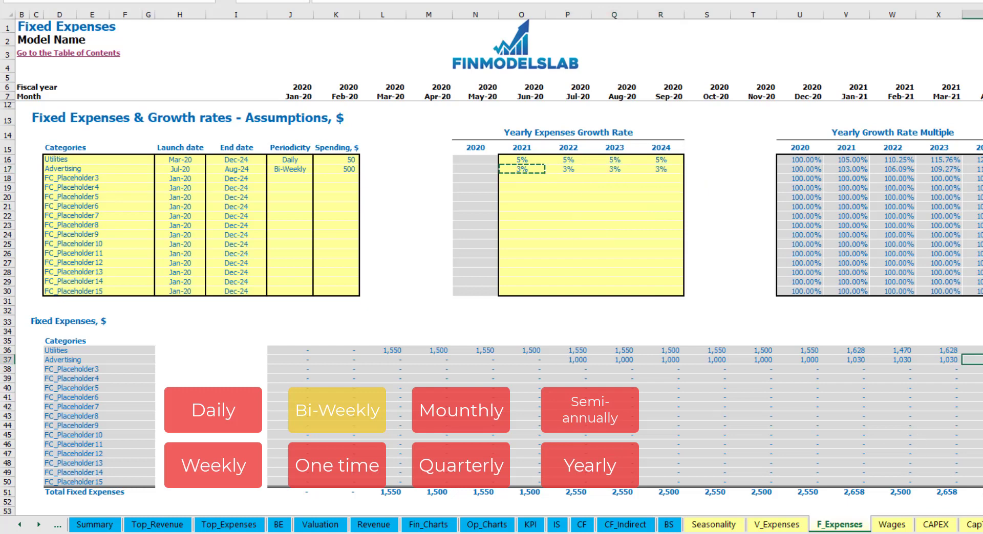
{"action": "left_click", "coordinate": [872, 361]}
{"action": "left_click", "coordinate": [859, 360]}
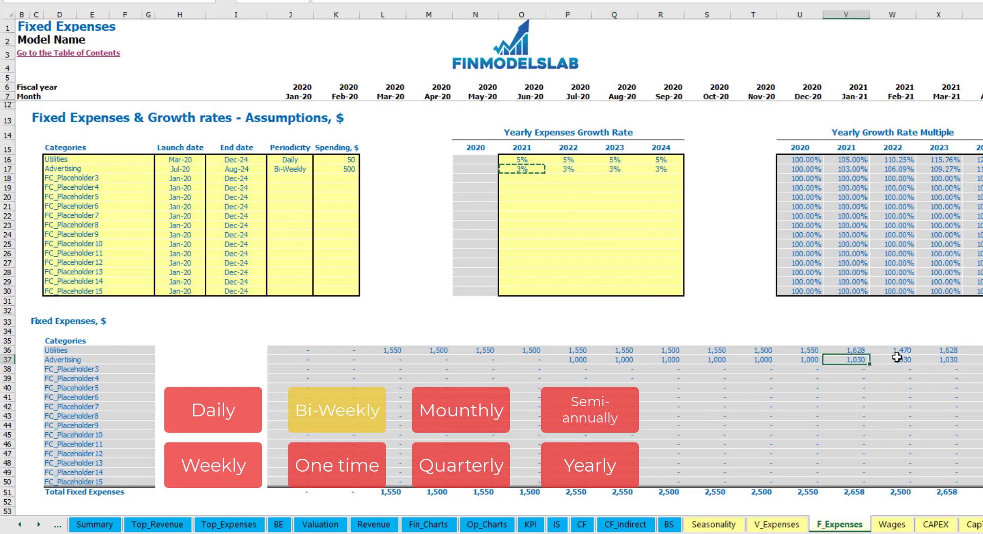
{"action": "scroll", "coordinate": [499, 253], "scroll_direction": "right", "scroll_amount": 10}
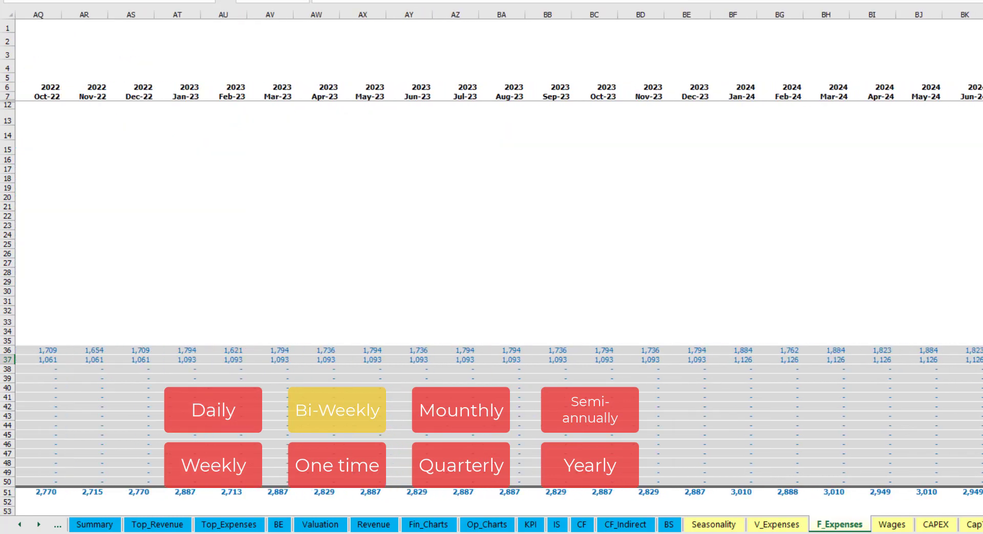
{"action": "key", "text": "ctrl+space"}
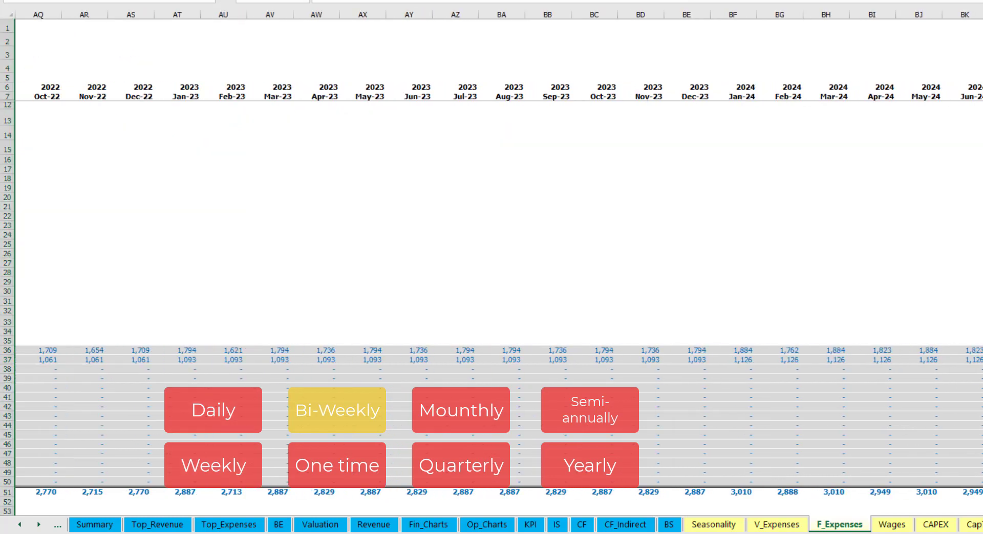
{"action": "scroll", "coordinate": [499, 253], "scroll_direction": "left", "scroll_amount": 10}
{"action": "left_click", "coordinate": [256, 171]}
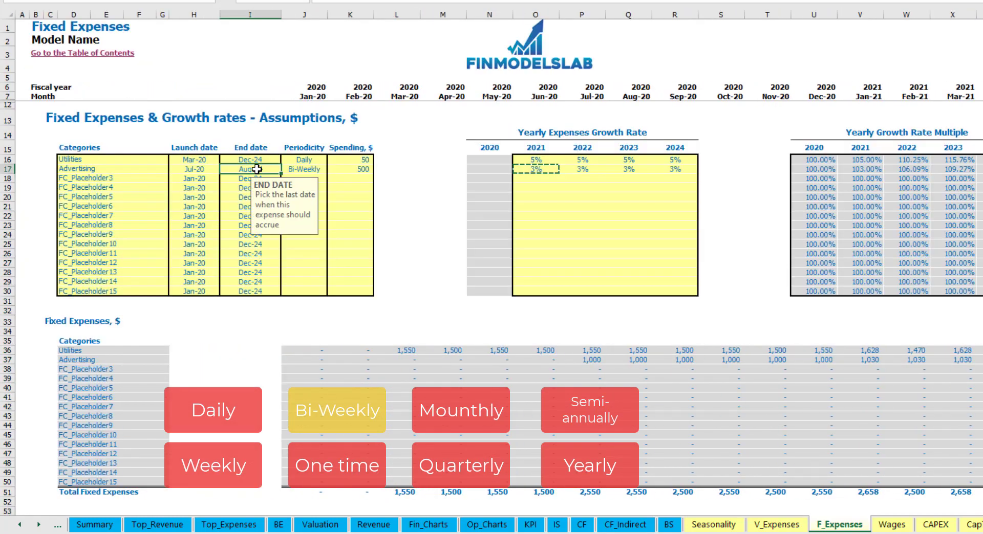
Step: Rename the fixed expense category FC_Placeholder3 as Office Setup and set its periodicity to One time
{"action": "left_click", "coordinate": [92, 178]}
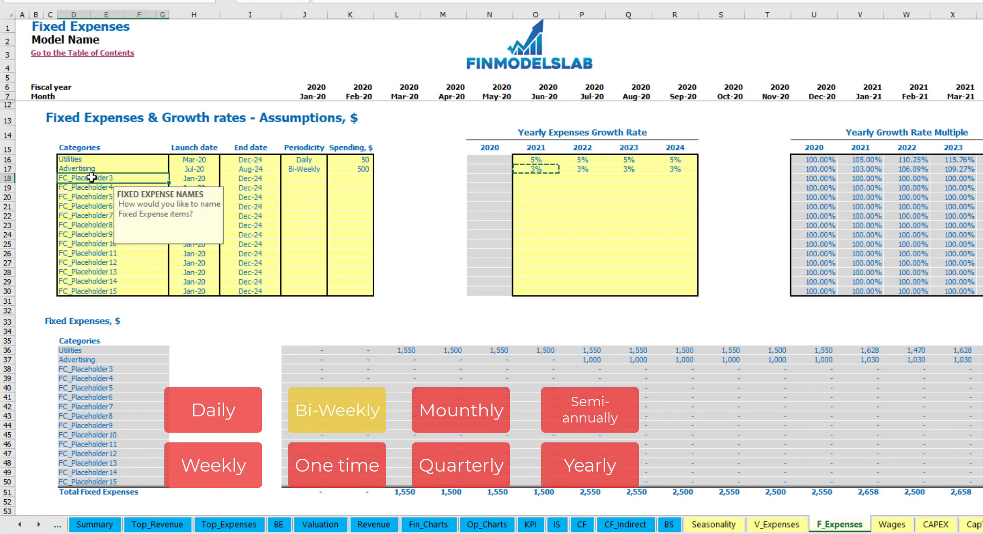
{"action": "type", "text": "Se"}
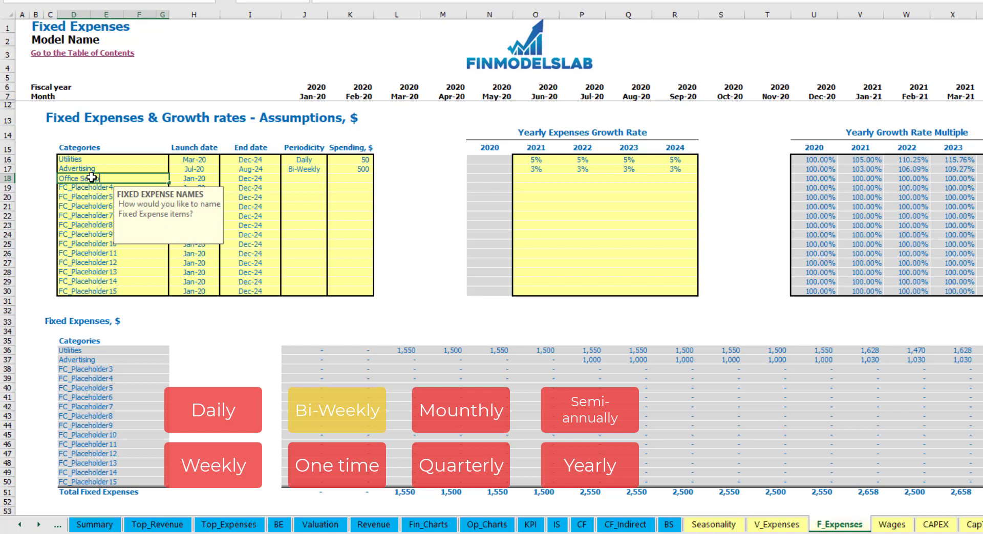
{"action": "type", "text": "tup"}
{"action": "key", "text": "Return"}
{"action": "left_click", "coordinate": [306, 179]}
{"action": "left_click", "coordinate": [332, 178]}
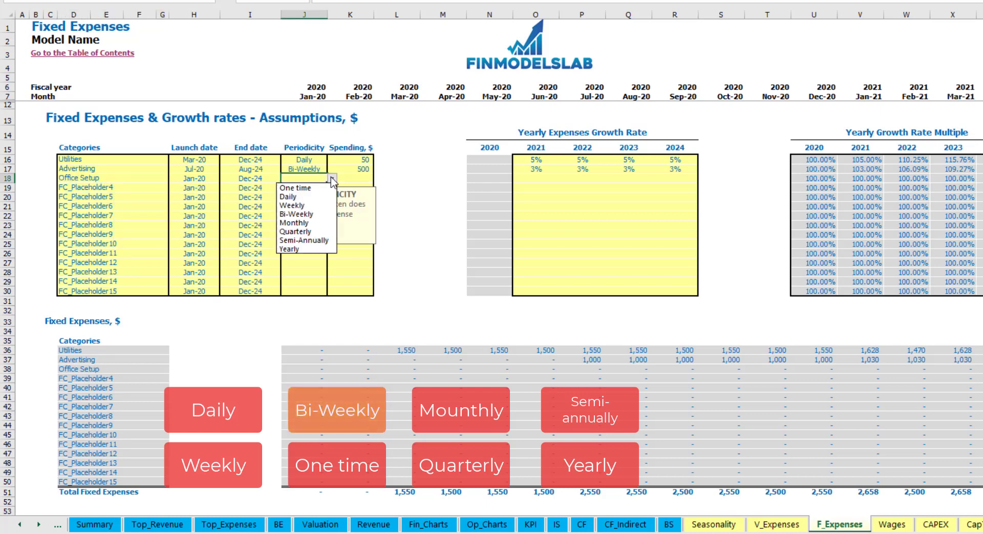
{"action": "left_click", "coordinate": [295, 188]}
Step: Set the launch date of the Office Setup expense to Feb-20 and its spending to $5,000
{"action": "left_click", "coordinate": [209, 178]}
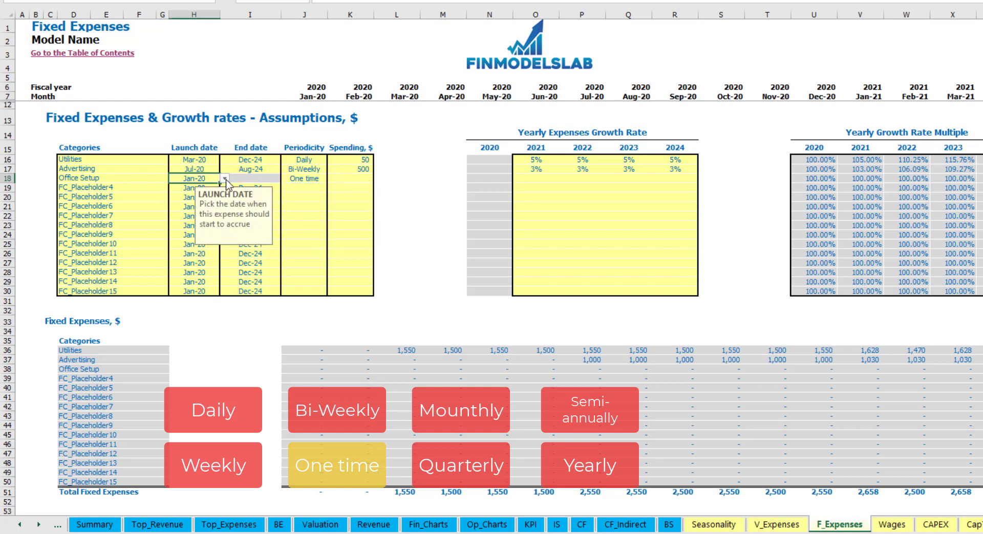
{"action": "left_click", "coordinate": [225, 178]}
{"action": "left_click", "coordinate": [208, 198]}
{"action": "left_click", "coordinate": [342, 178]}
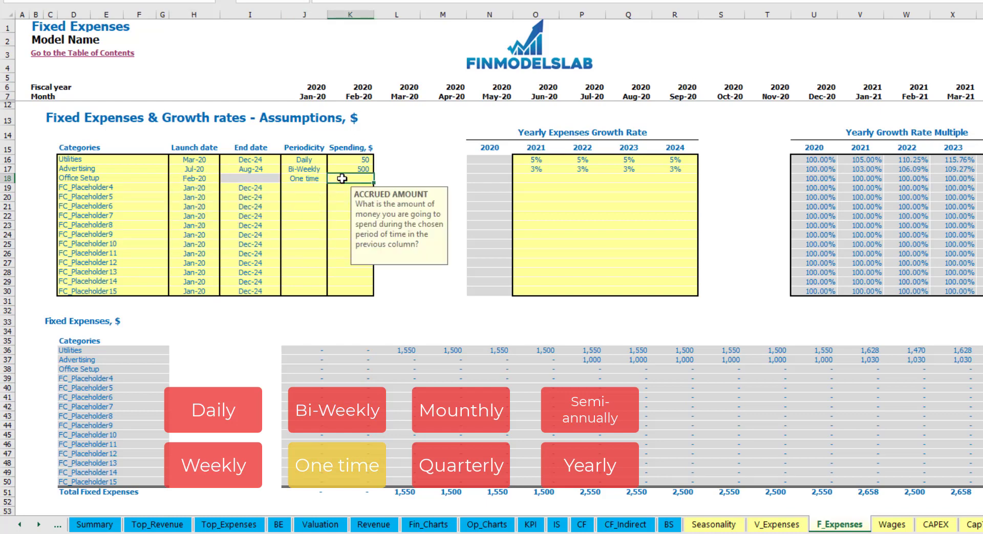
{"action": "type", "text": "5000"}
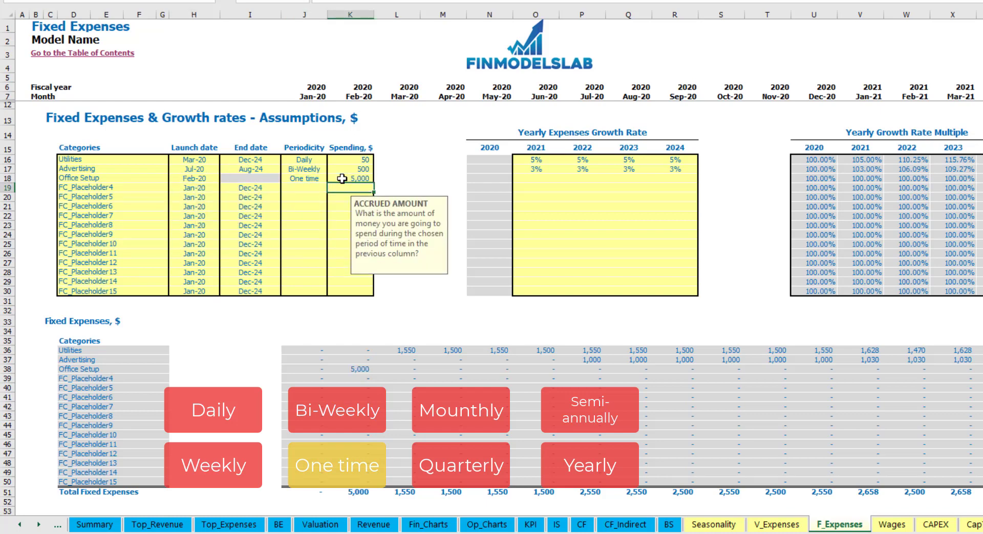
Step: Check the yearly growth rate cells of Office Setup and its calculated amount for Feb-20
{"action": "left_click_drag", "start_coordinate": [536, 179], "coordinate": [657, 187]}
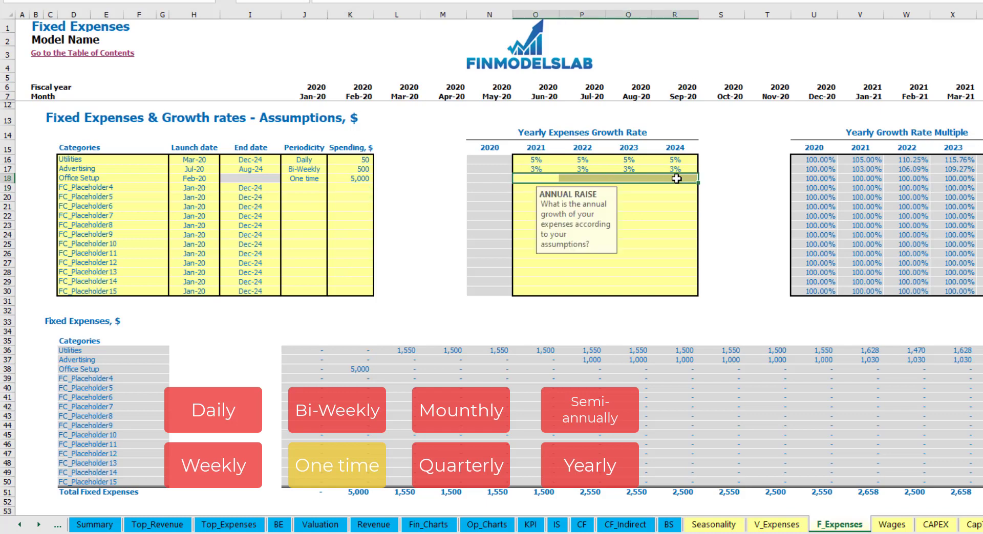
{"action": "left_click", "coordinate": [368, 368]}
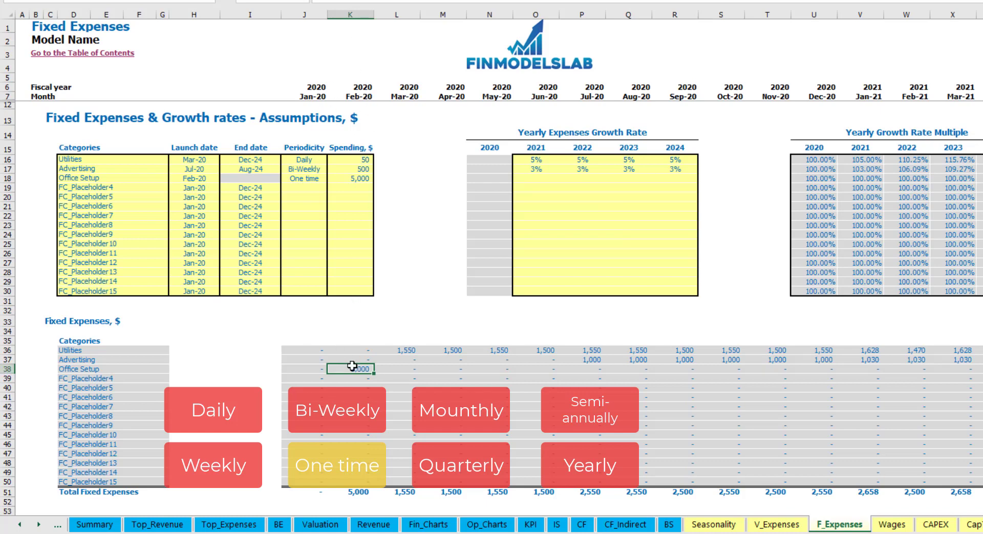
Step: Rename the fixed expense category FC_Placeholder4 as Insurance
{"action": "left_click", "coordinate": [143, 191]}
{"action": "type", "text": "I"}
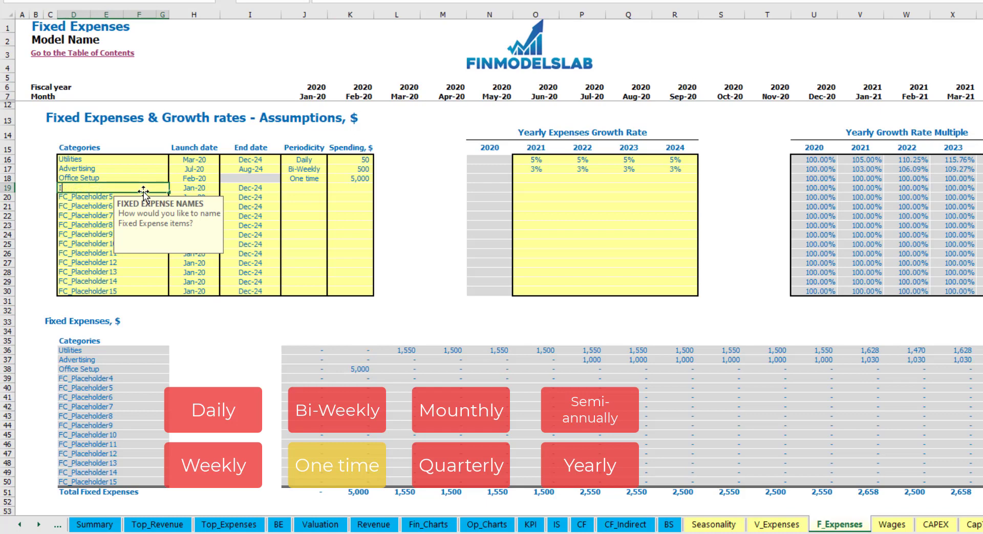
{"action": "type", "text": "nsurance"}
{"action": "key", "text": "Return"}
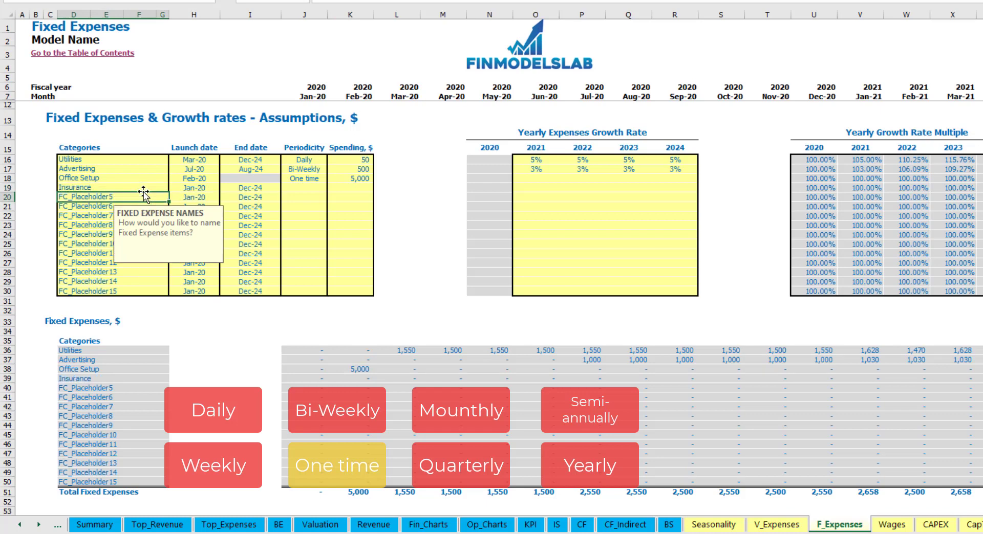
Step: Set the periodicity of the Insurance expense to Monthly and its spending to $1,000
{"action": "left_click", "coordinate": [195, 190]}
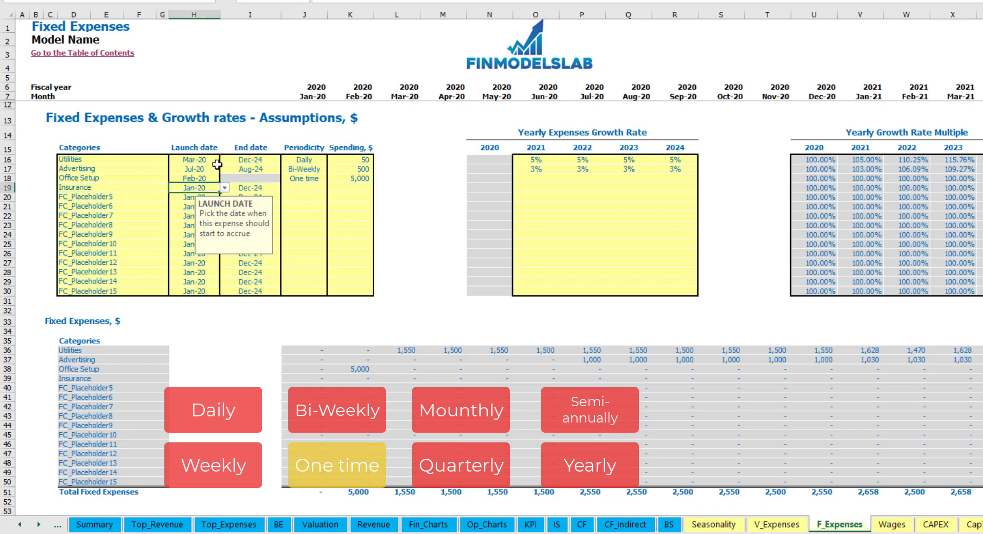
{"action": "left_click", "coordinate": [259, 189]}
{"action": "left_click", "coordinate": [313, 189]}
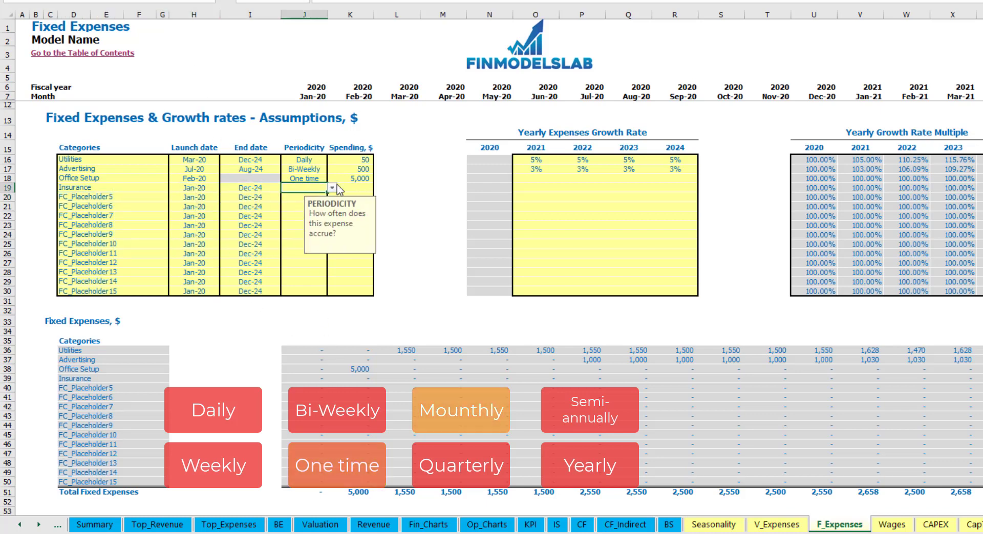
{"action": "left_click", "coordinate": [331, 187]}
{"action": "left_click", "coordinate": [309, 227]}
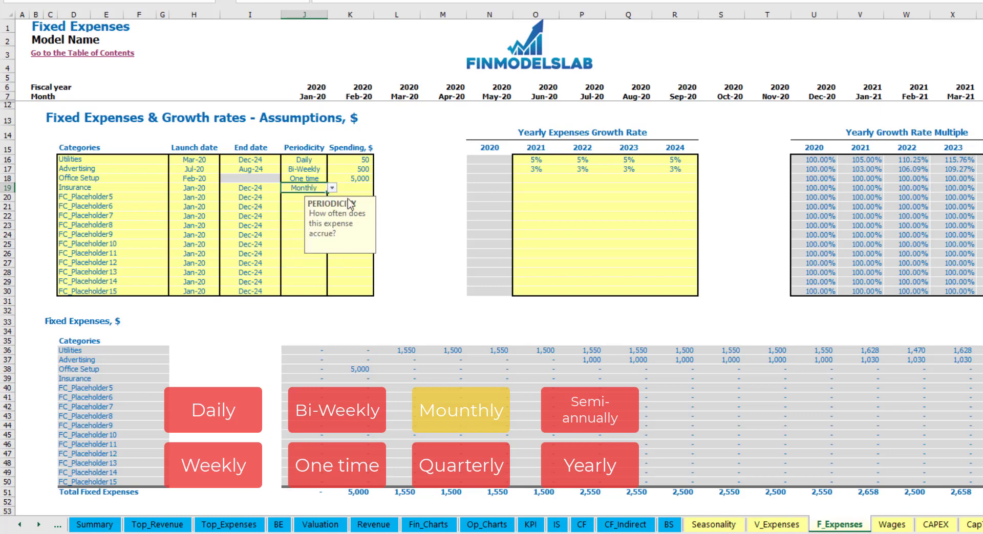
{"action": "left_click", "coordinate": [357, 187]}
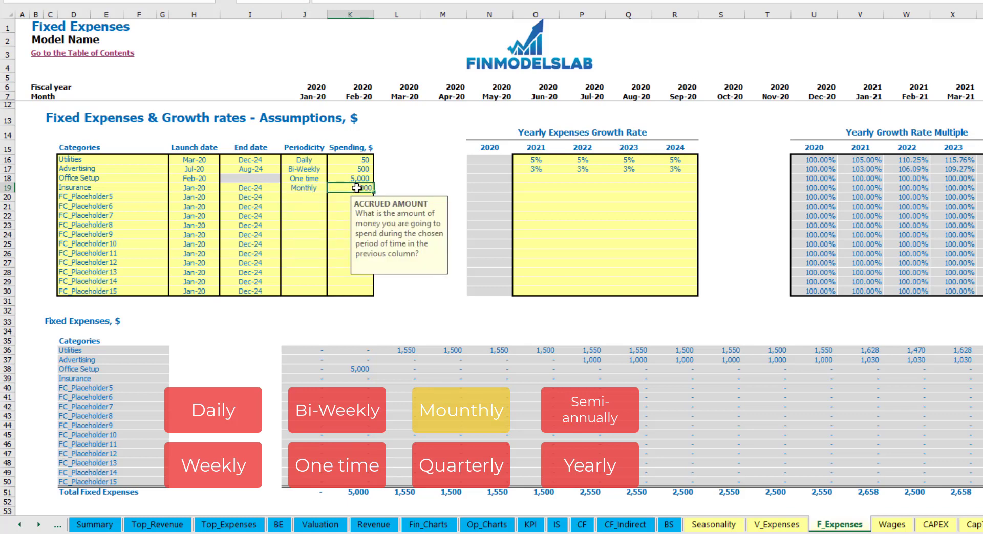
Step: Enter yearly growth rates for Insurance of 5% in 2021, 3% in 2022, 2% in 2023 and 1% in 2024
{"action": "left_click", "coordinate": [535, 189]}
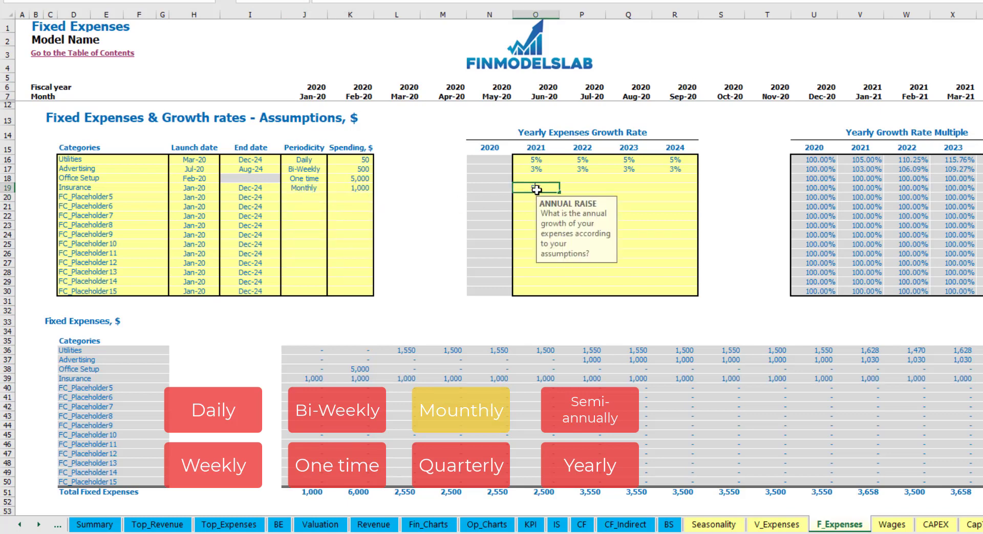
{"action": "type", "text": "5"}
{"action": "key", "text": "Return"}
{"action": "key", "text": "Right"}
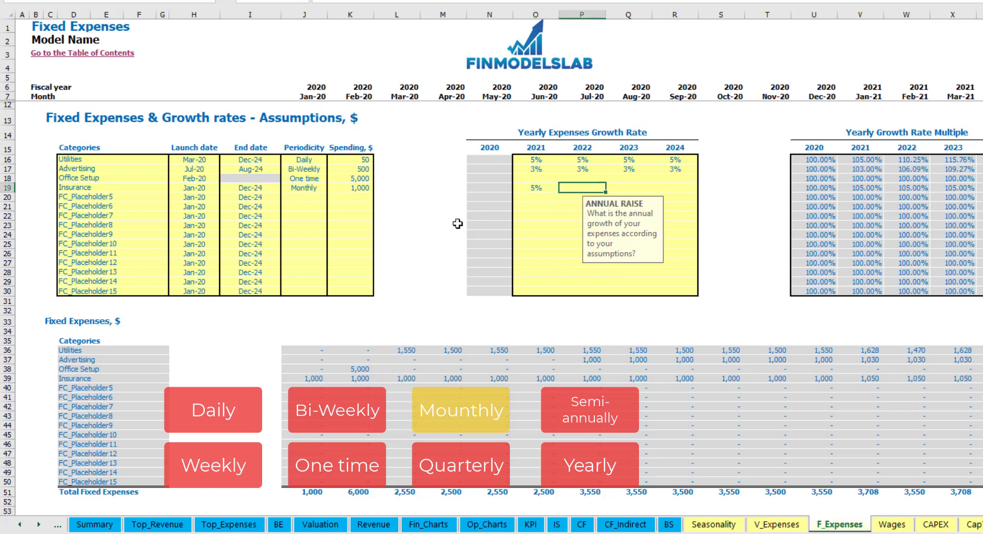
{"action": "type", "text": "3"}
{"action": "key", "text": "Return"}
{"action": "key", "text": "Right"}
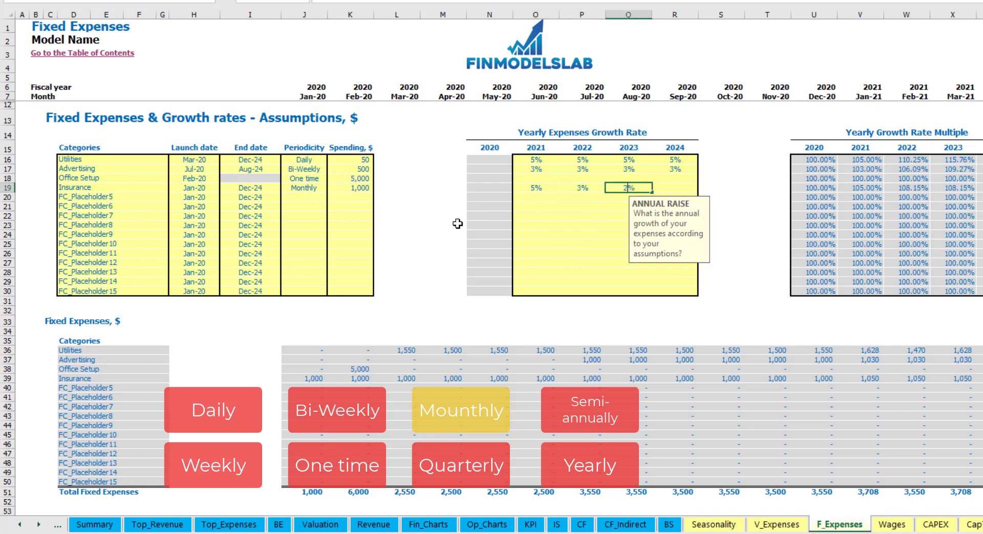
{"action": "type", "text": "2"}
{"action": "key", "text": "Right"}
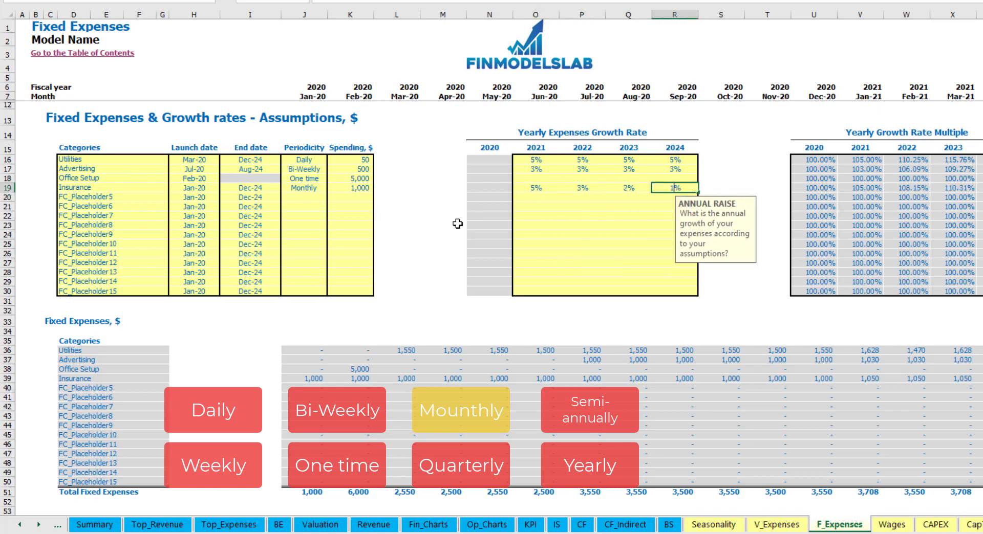
{"action": "type", "text": "1"}
{"action": "key", "text": "Return"}
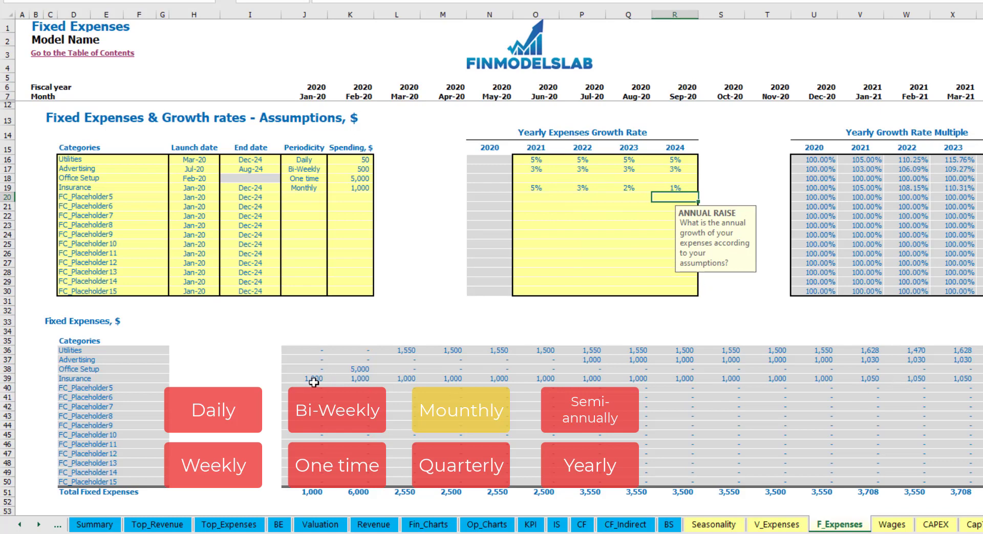
Step: Review the monthly Insurance amounts through 2020 and how the growth rate applies from Jan-21 onward
{"action": "left_click_drag", "start_coordinate": [314, 380], "coordinate": [836, 380]}
{"action": "left_click", "coordinate": [842, 380]}
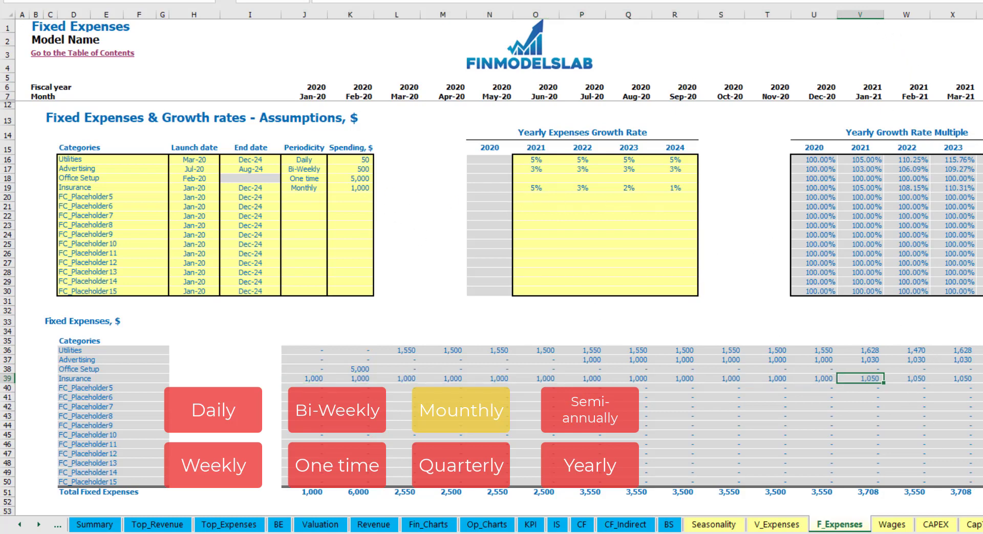
{"action": "scroll", "coordinate": [500, 253], "scroll_direction": "right", "scroll_amount": 5}
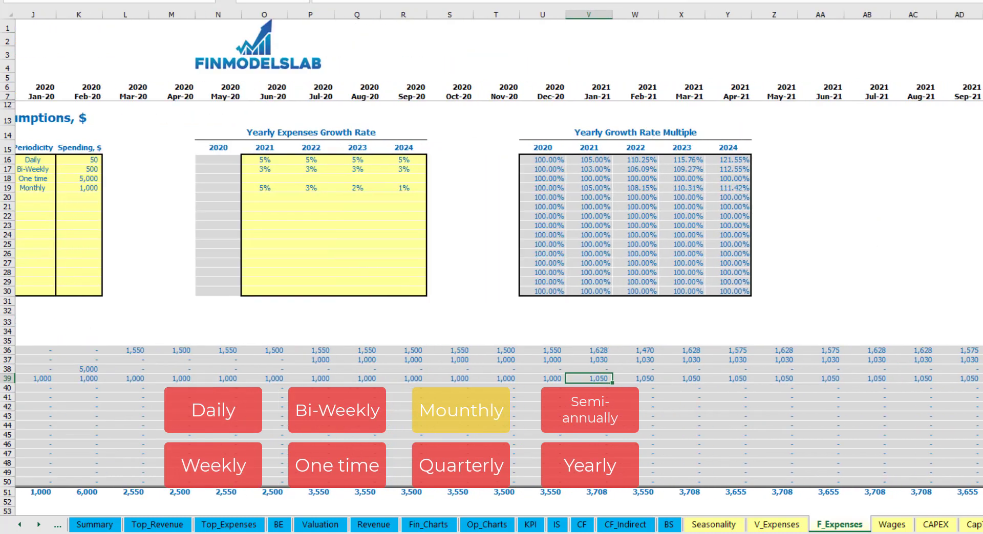
{"action": "left_click", "coordinate": [981, 15]}
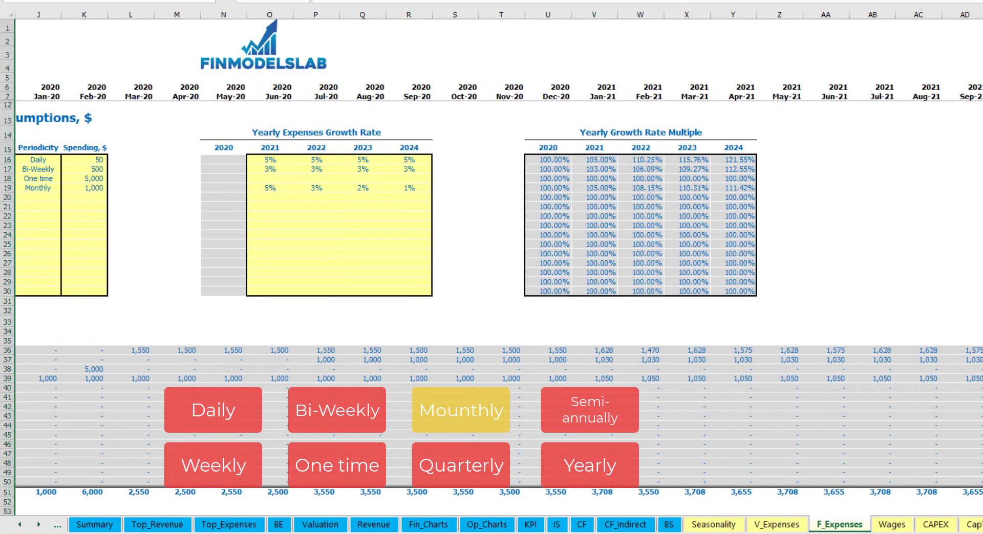
{"action": "left_click", "coordinate": [981, 379]}
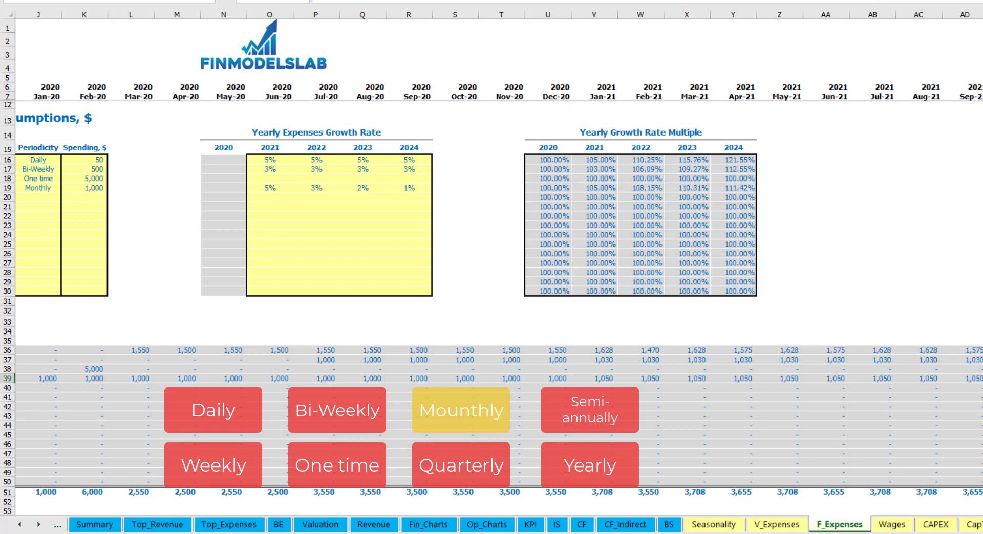
{"action": "scroll", "coordinate": [797, 405], "scroll_direction": "left", "scroll_amount": 5}
Step: Change the Insurance periodicity to Quarterly and check its calculated amounts in Jan-20, Apr-20 and Jul-20
{"action": "left_click", "coordinate": [316, 189]}
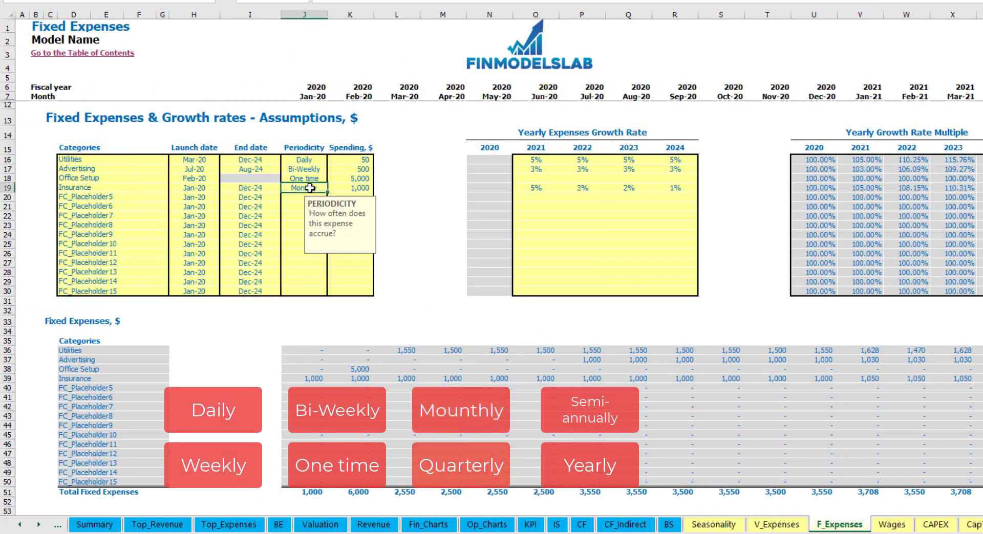
{"action": "left_click", "coordinate": [331, 189]}
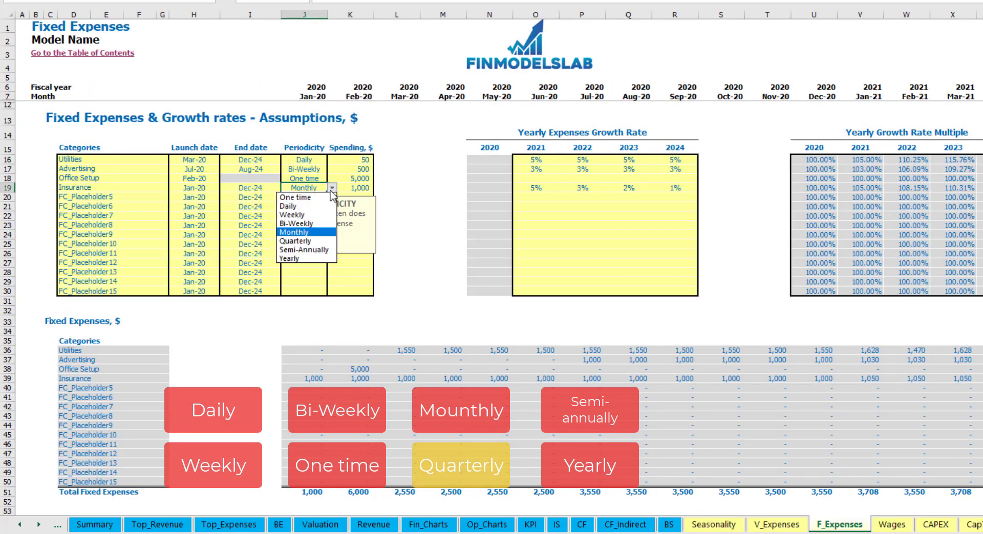
{"action": "left_click", "coordinate": [323, 235]}
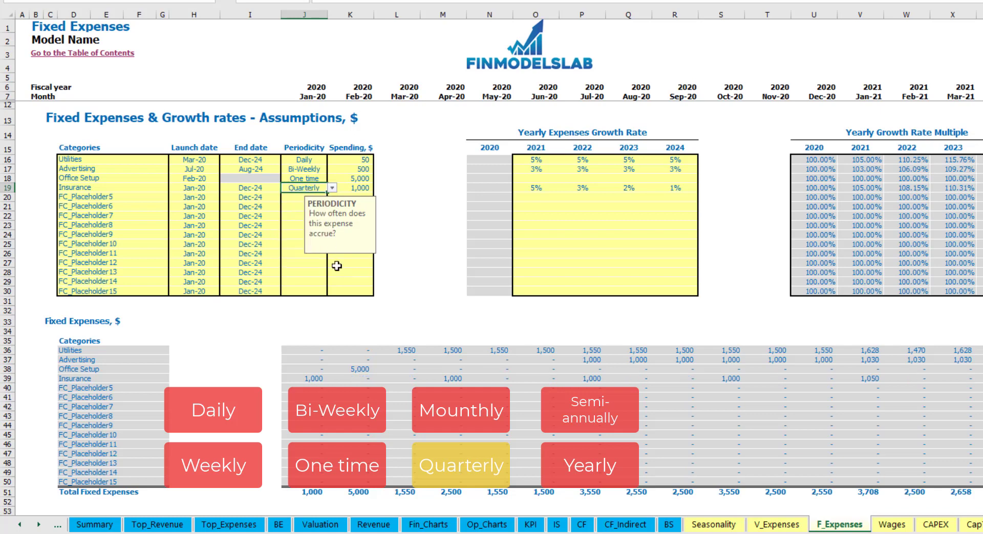
{"action": "left_click", "coordinate": [305, 380]}
{"action": "left_click", "coordinate": [446, 378]}
{"action": "left_click", "coordinate": [582, 378]}
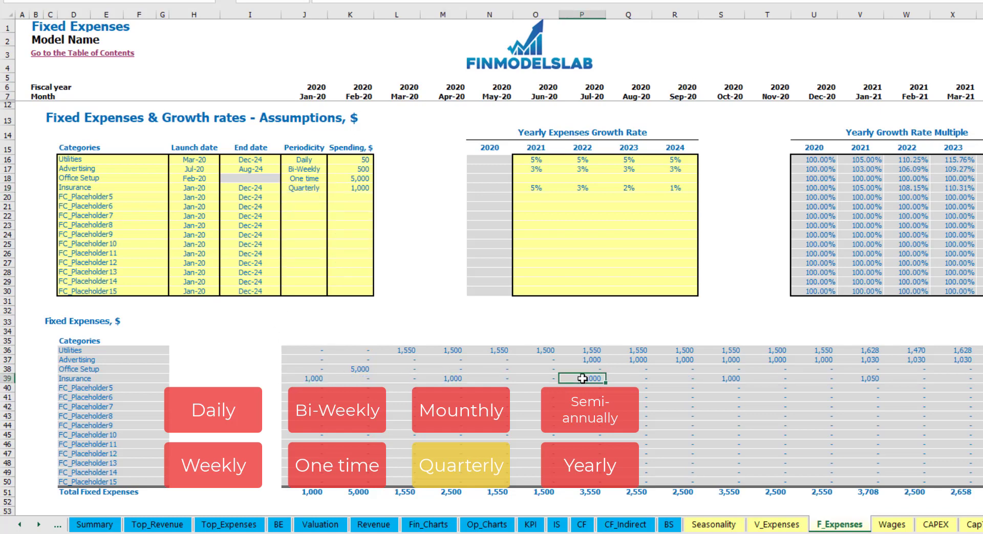
Step: Set the Insurance launch date to Feb-20 and check the calculated amounts in Feb-20, May-20 and Aug-20
{"action": "left_click", "coordinate": [207, 187]}
{"action": "left_click", "coordinate": [224, 187]}
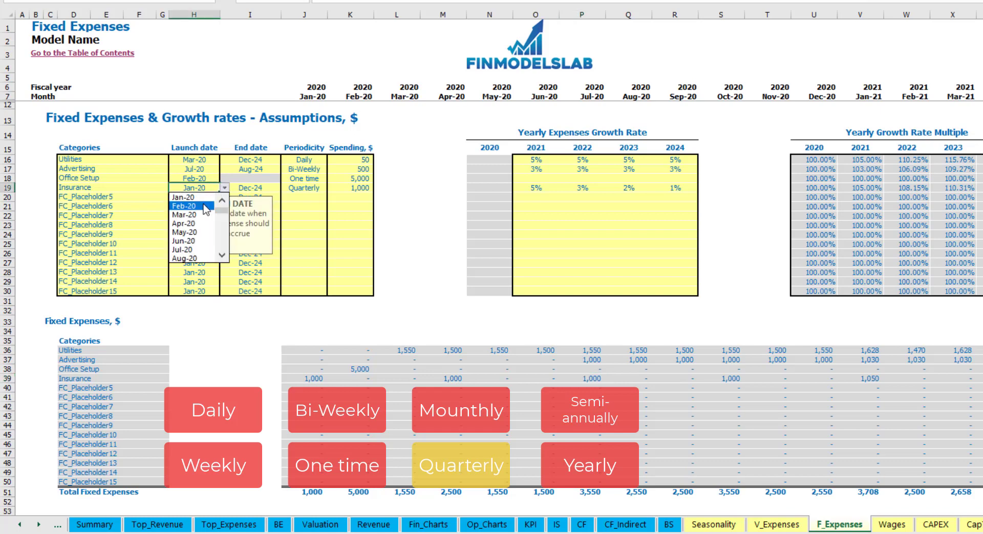
{"action": "left_click", "coordinate": [204, 206]}
{"action": "left_click", "coordinate": [364, 378]}
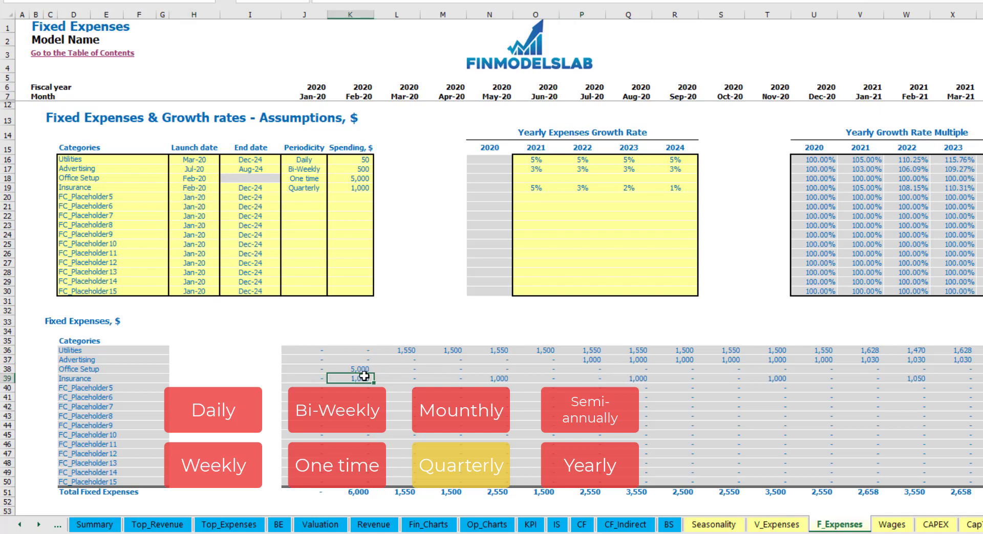
{"action": "left_click", "coordinate": [498, 380]}
{"action": "left_click", "coordinate": [636, 377]}
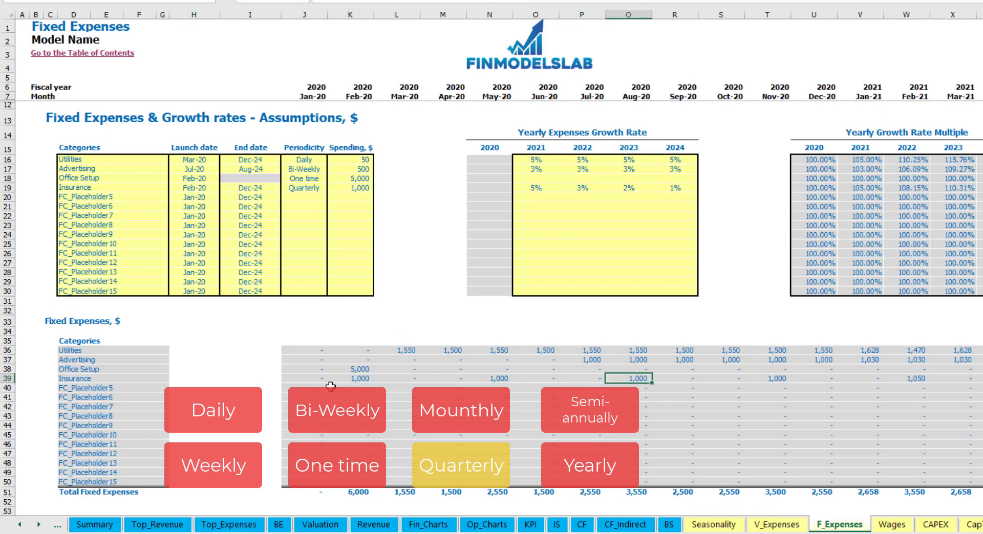
{"action": "left_click", "coordinate": [350, 379]}
{"action": "left_click", "coordinate": [502, 380]}
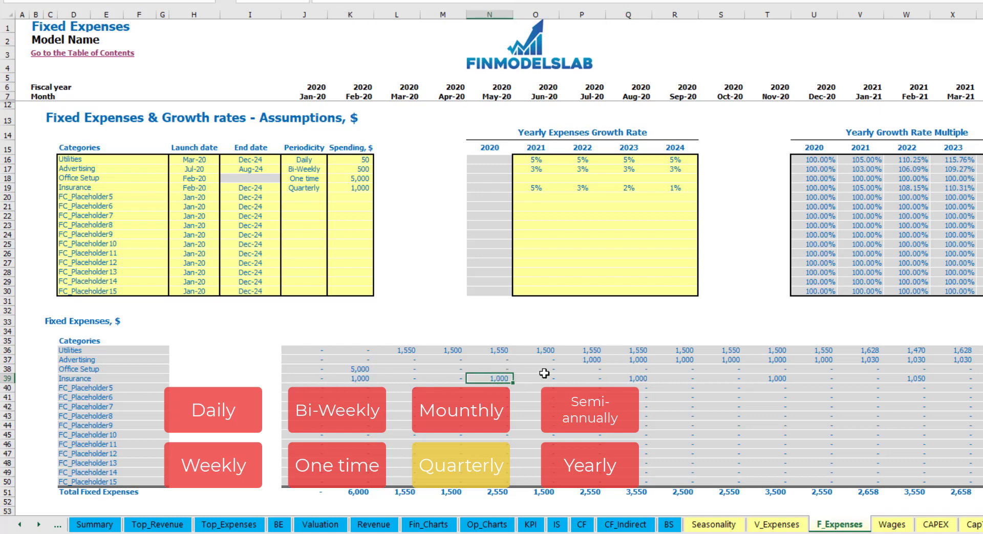
Step: Change the Insurance periodicity to Semi-Annually and review the spacing of its amounts from Feb-20 to Feb-21
{"action": "left_click", "coordinate": [323, 188]}
{"action": "left_click", "coordinate": [332, 188]}
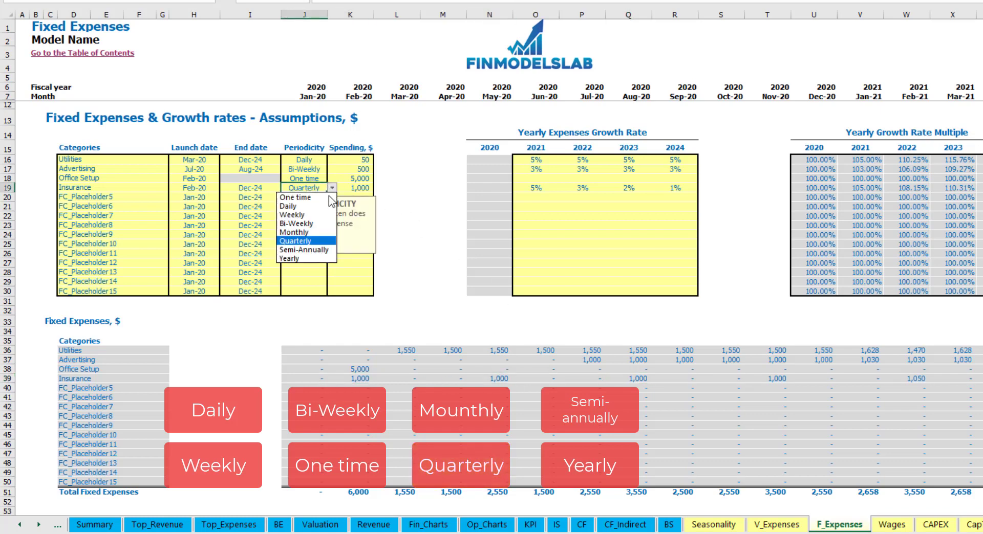
{"action": "left_click", "coordinate": [320, 249]}
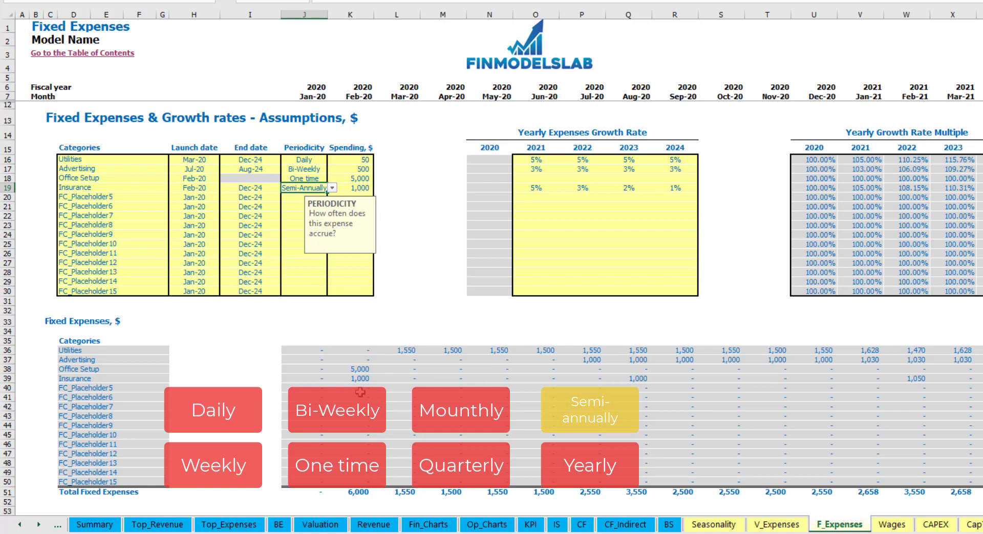
{"action": "left_click_drag", "start_coordinate": [356, 381], "coordinate": [869, 379]}
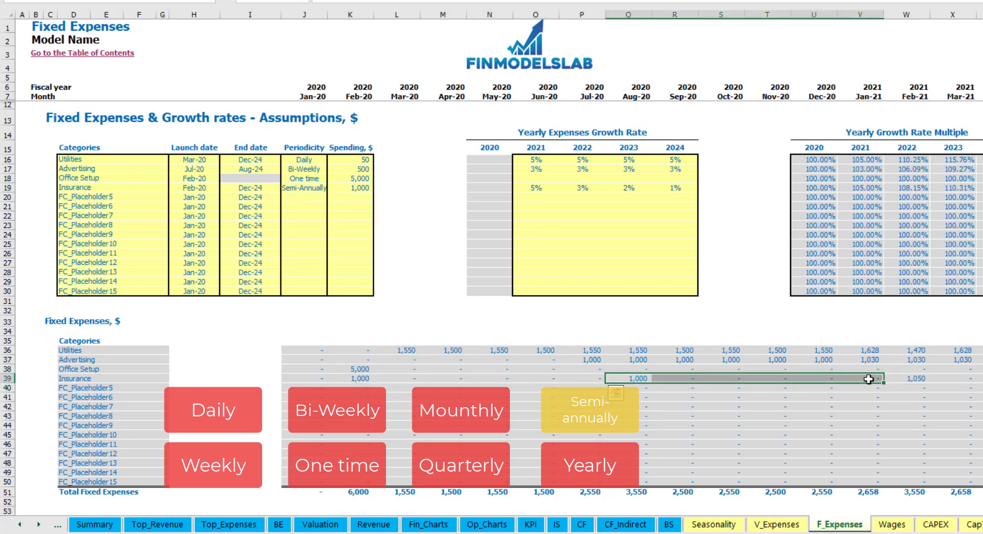
{"action": "left_click", "coordinate": [906, 388]}
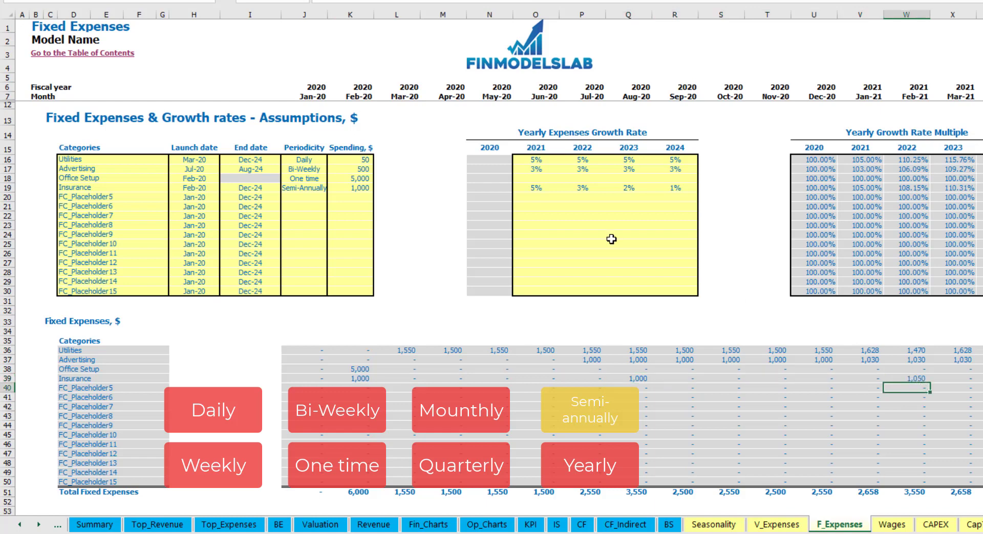
Step: Set the Insurance periodicity to Yearly and review its calculated amounts along with its launch and end dates
{"action": "left_click", "coordinate": [312, 188]}
{"action": "left_click", "coordinate": [332, 188]}
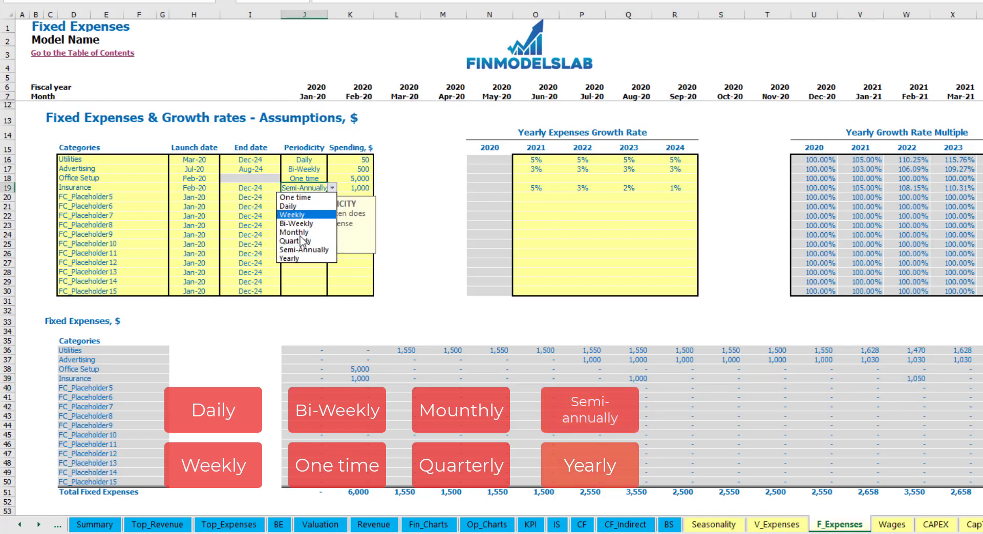
{"action": "left_click", "coordinate": [294, 258]}
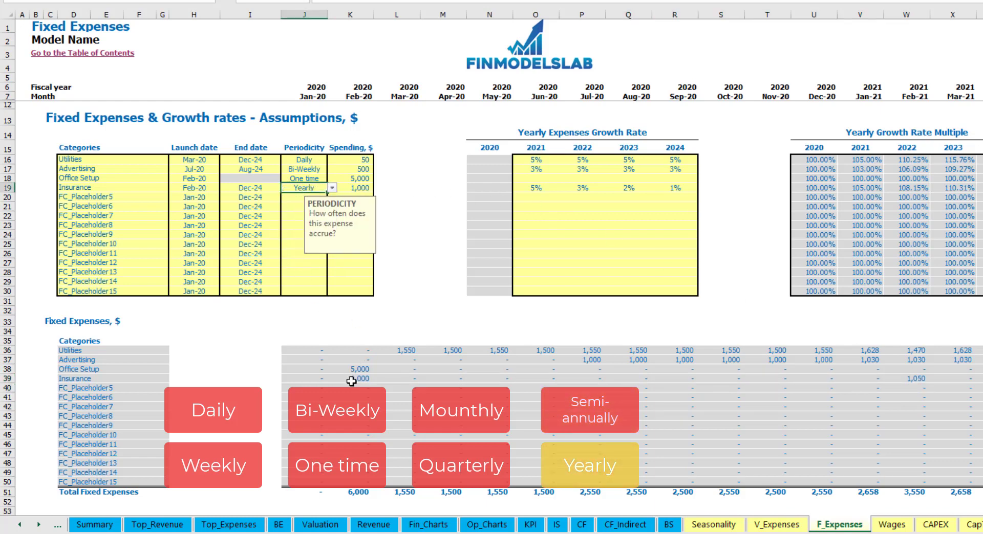
{"action": "left_click_drag", "start_coordinate": [352, 378], "coordinate": [982, 379]}
{"action": "left_click", "coordinate": [202, 189]}
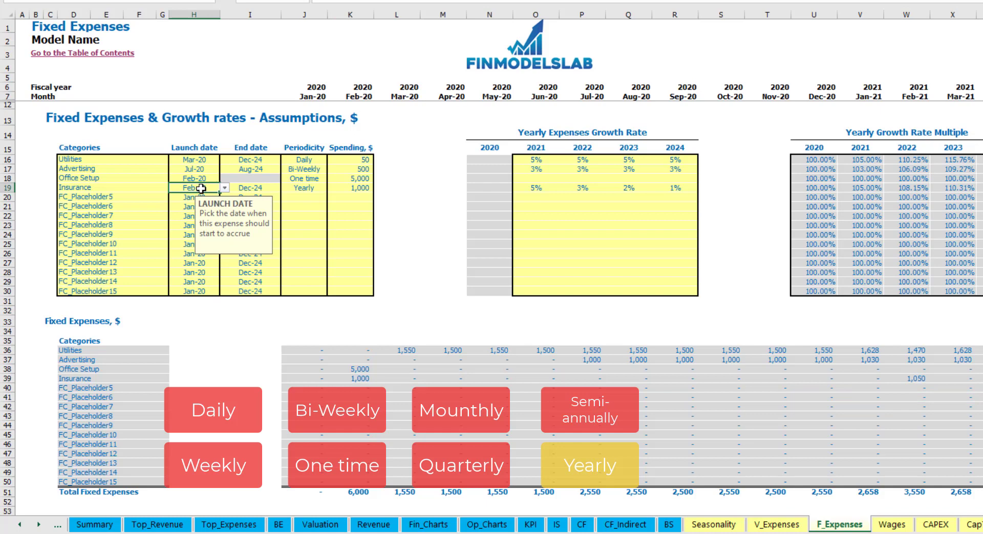
{"action": "left_click", "coordinate": [254, 188]}
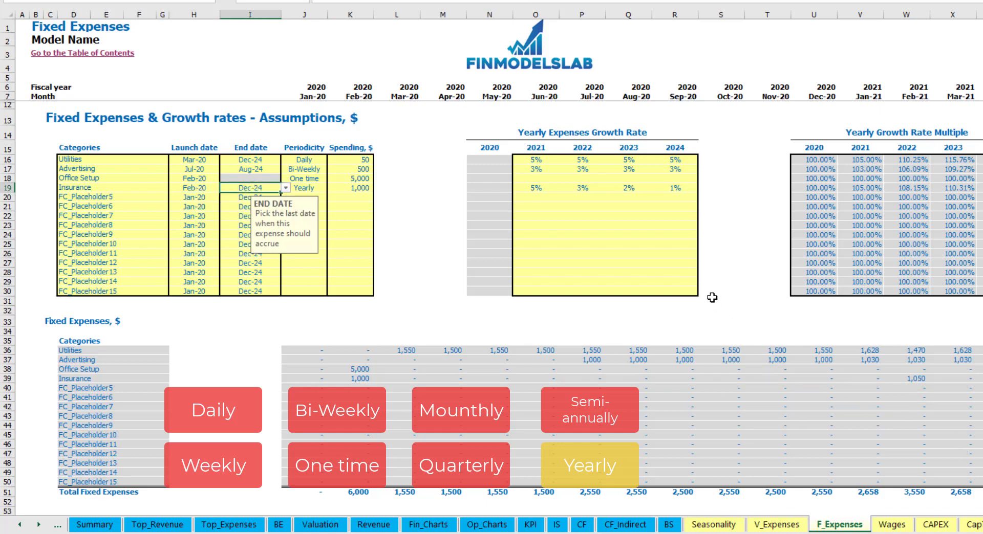
Step: Review the calculated monthly amounts of all fixed expense categories and open the Income Statement to see how they carry over
{"action": "left_click", "coordinate": [727, 291]}
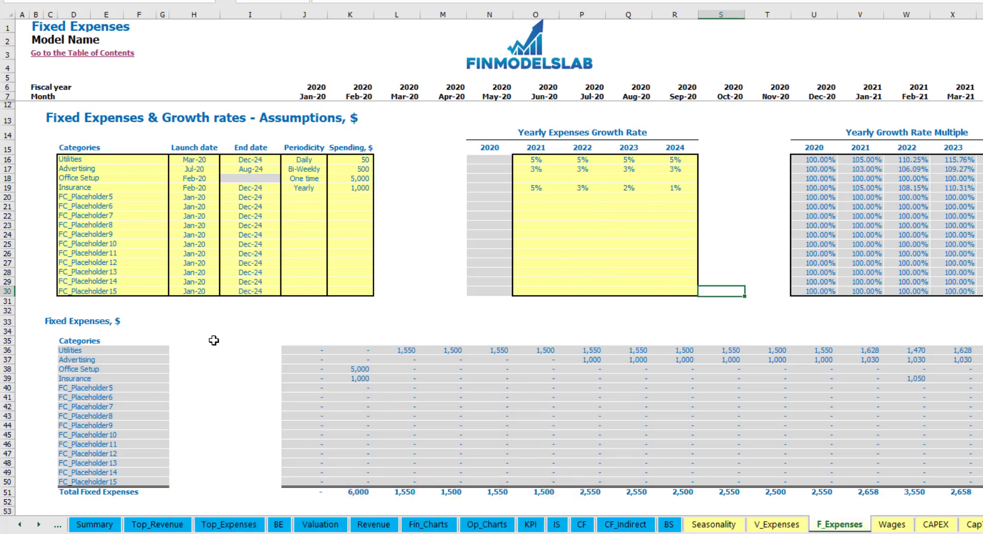
{"action": "mouse_move", "coordinate": [301, 353]}
{"action": "left_mouse_down"}
{"action": "mouse_move", "coordinate": [717, 425]}
{"action": "mouse_move", "coordinate": [952, 479]}
{"action": "left_mouse_up"}
{"action": "left_click", "coordinate": [549, 529]}
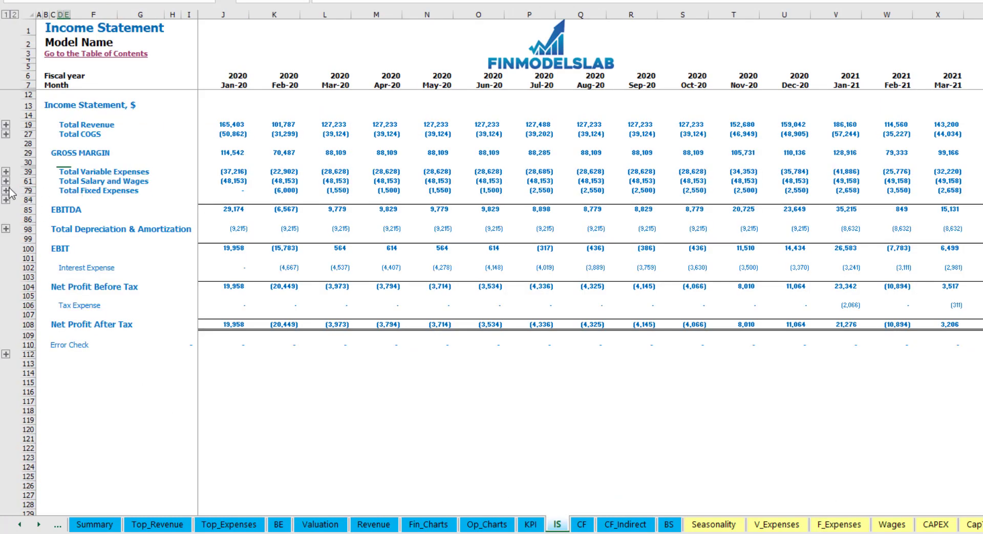
Step: Expand the Total Fixed Expenses group in the Income Statement and review its individual categories from Utilities down to the placeholders
{"action": "left_click", "coordinate": [60, 191]}
{"action": "left_click", "coordinate": [6, 190]}
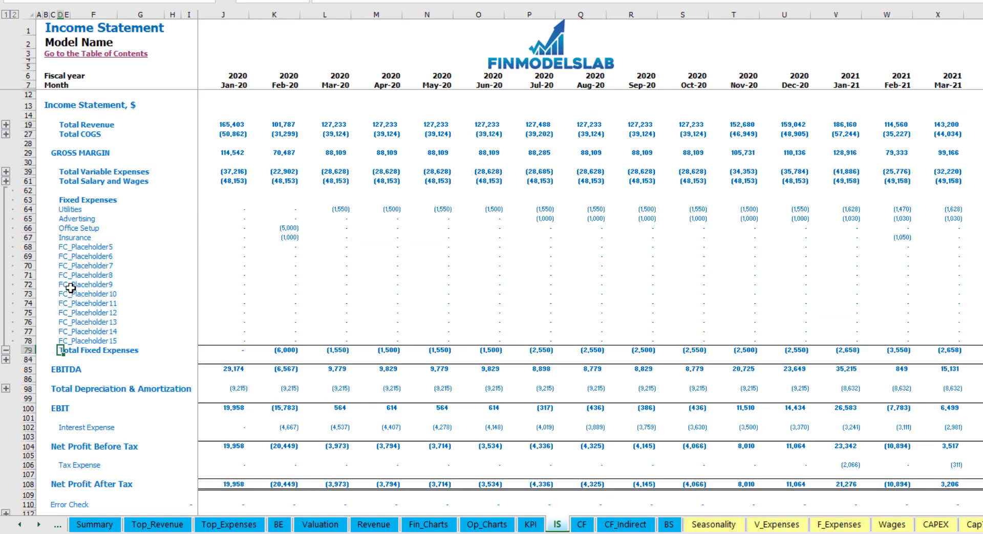
{"action": "left_click_drag", "start_coordinate": [31, 210], "coordinate": [69, 341]}
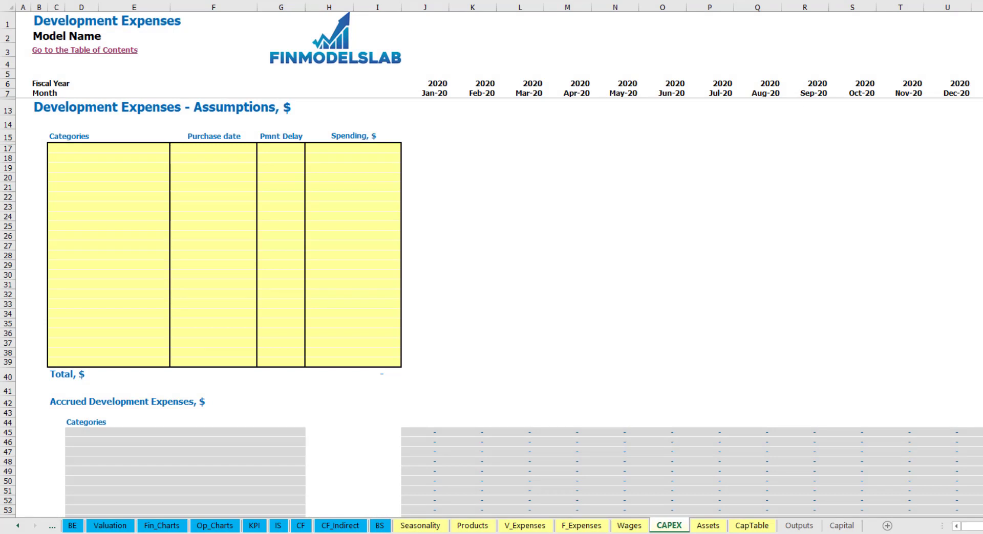
Step: Add an "Office dev" category to the development expense assumptions with a Feb-20 purchase date and spending of 10,000
{"action": "left_click", "coordinate": [137, 149]}
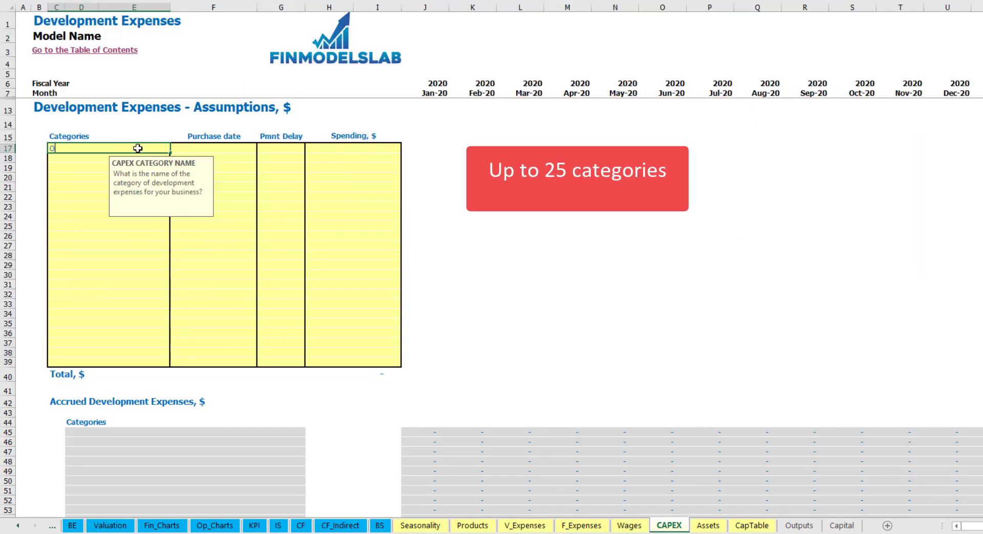
{"action": "type", "text": "ev"}
{"action": "key", "text": "Return"}
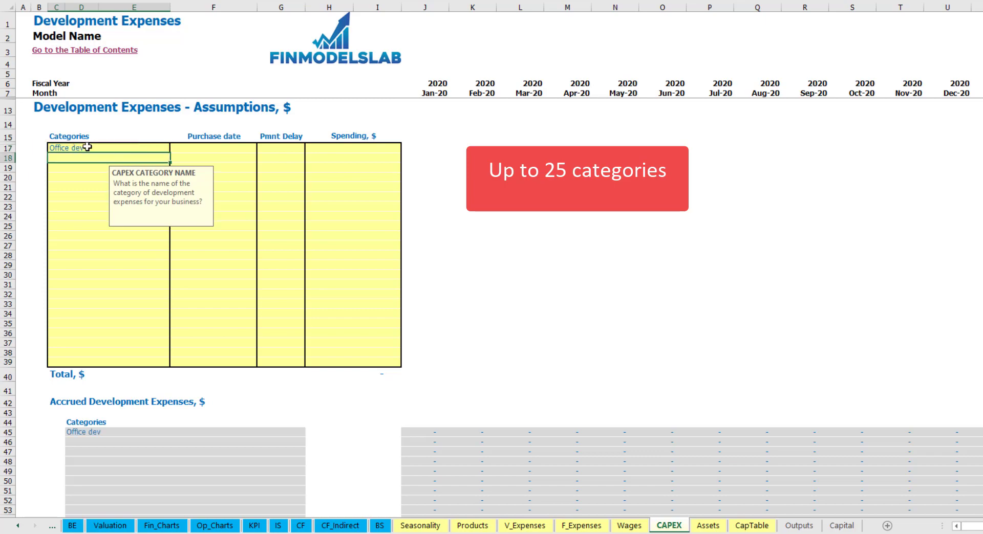
{"action": "left_click", "coordinate": [215, 147]}
{"action": "left_click", "coordinate": [262, 148]}
{"action": "left_click", "coordinate": [241, 168]}
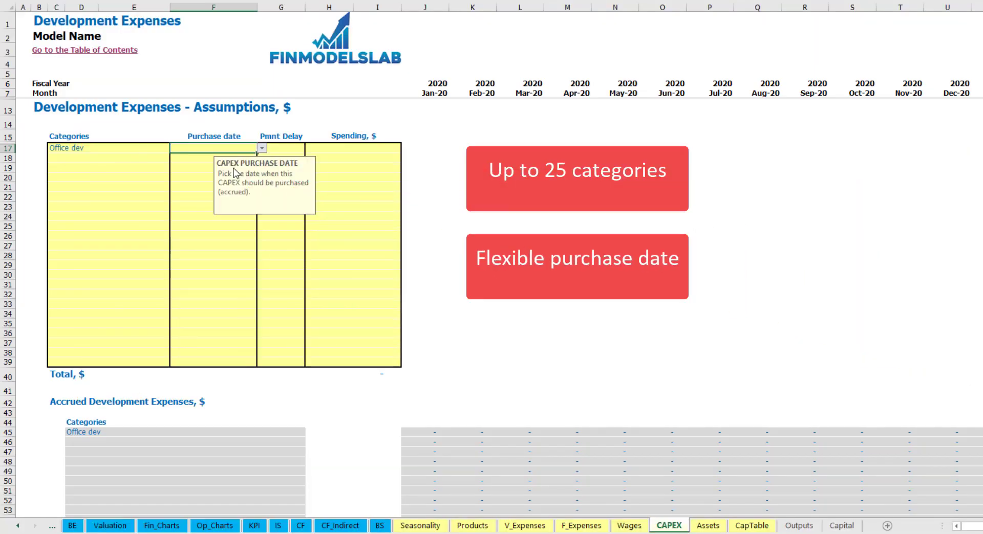
{"action": "left_click", "coordinate": [339, 146]}
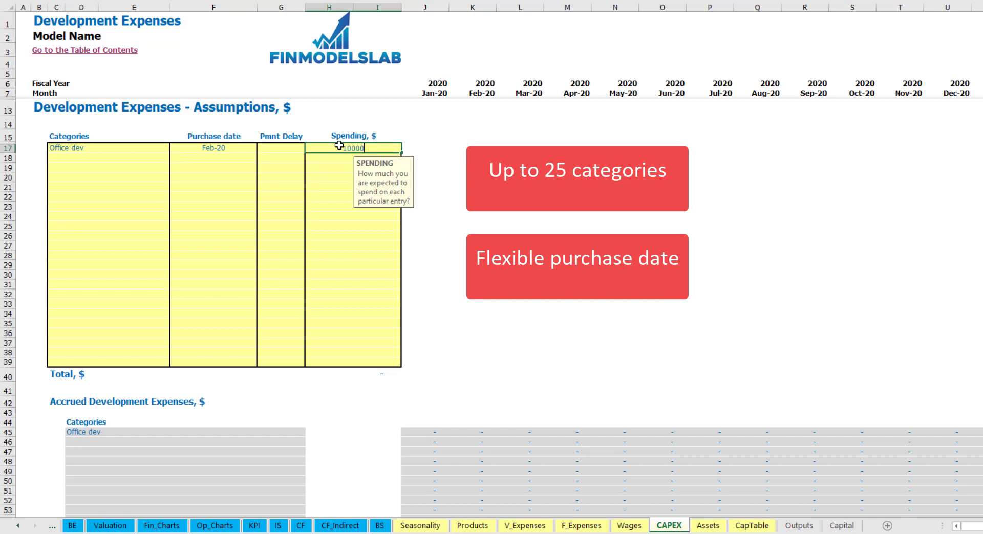
{"action": "key", "text": "Return"}
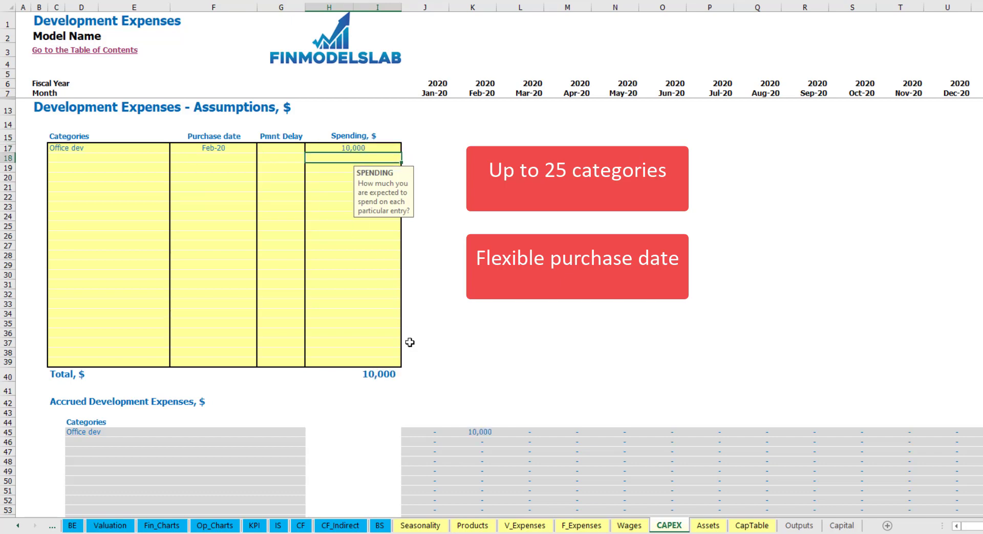
Step: Set the payment delay of the Office dev category to 2M
{"action": "left_click", "coordinate": [287, 147]}
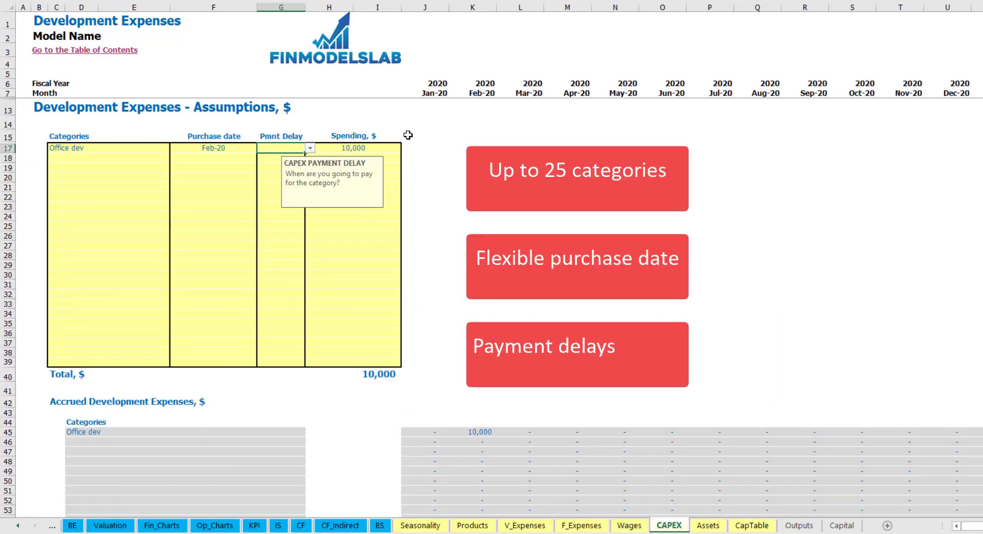
{"action": "left_click", "coordinate": [310, 148]}
{"action": "left_click", "coordinate": [276, 177]}
{"action": "left_click", "coordinate": [506, 180]}
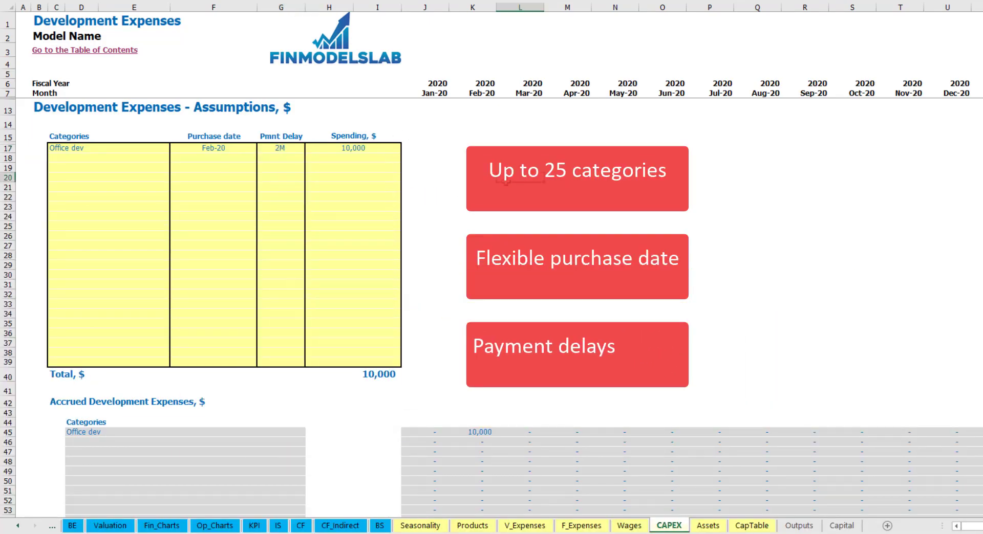
Step: Compare the accrued and paid months of Office dev and review the payables in the development expense summary
{"action": "left_click", "coordinate": [480, 433]}
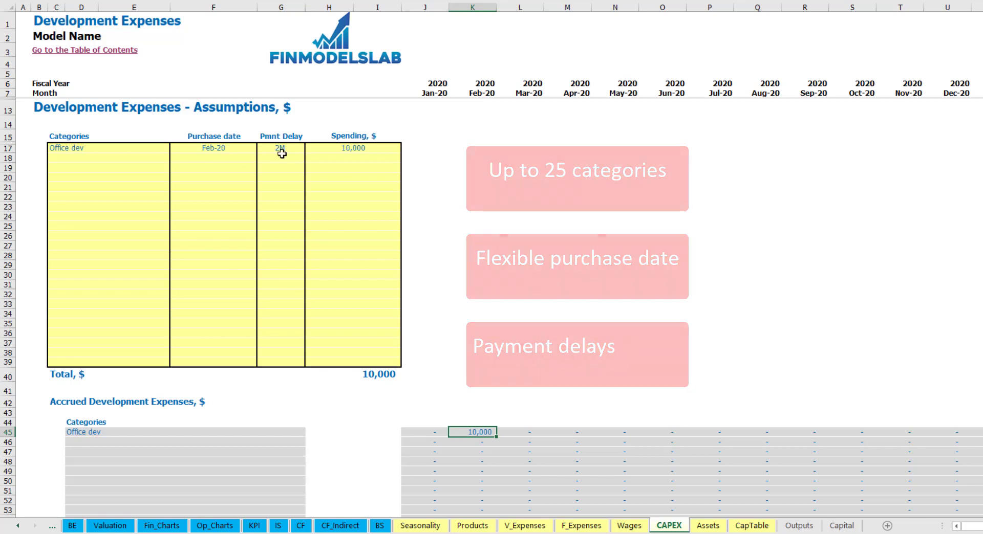
{"action": "scroll", "coordinate": [479, 227], "scroll_direction": "down", "scroll_amount": 10}
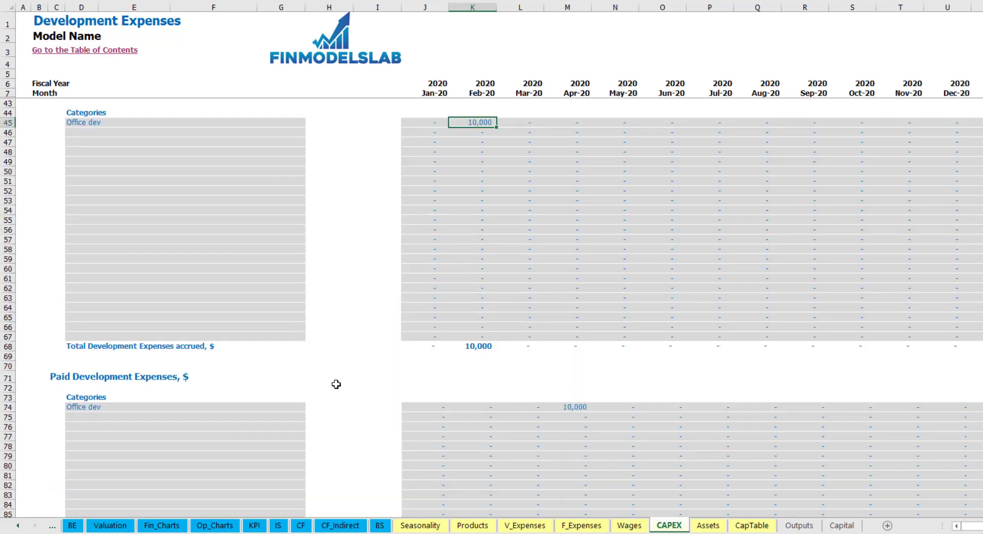
{"action": "left_click", "coordinate": [568, 408]}
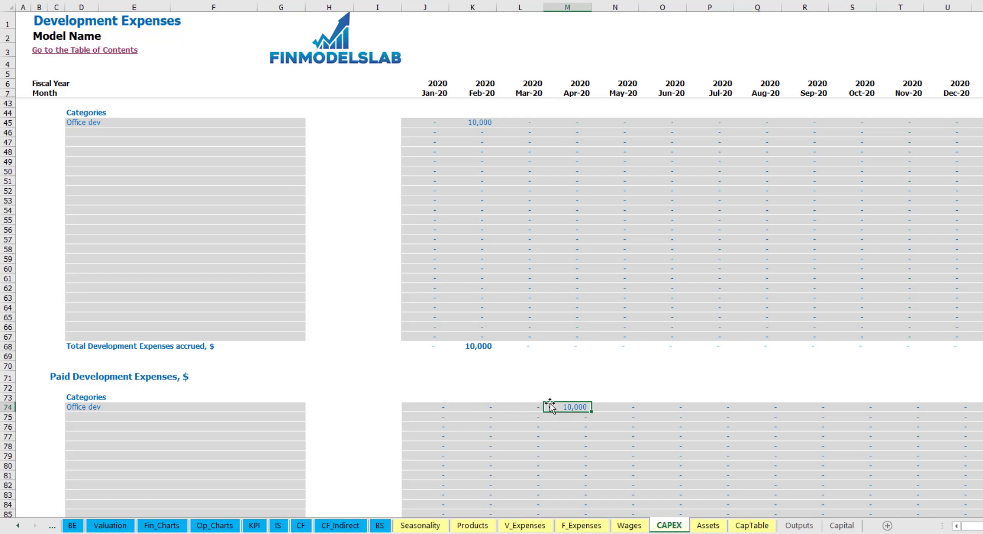
{"action": "scroll", "coordinate": [550, 406], "scroll_direction": "down", "scroll_amount": 13}
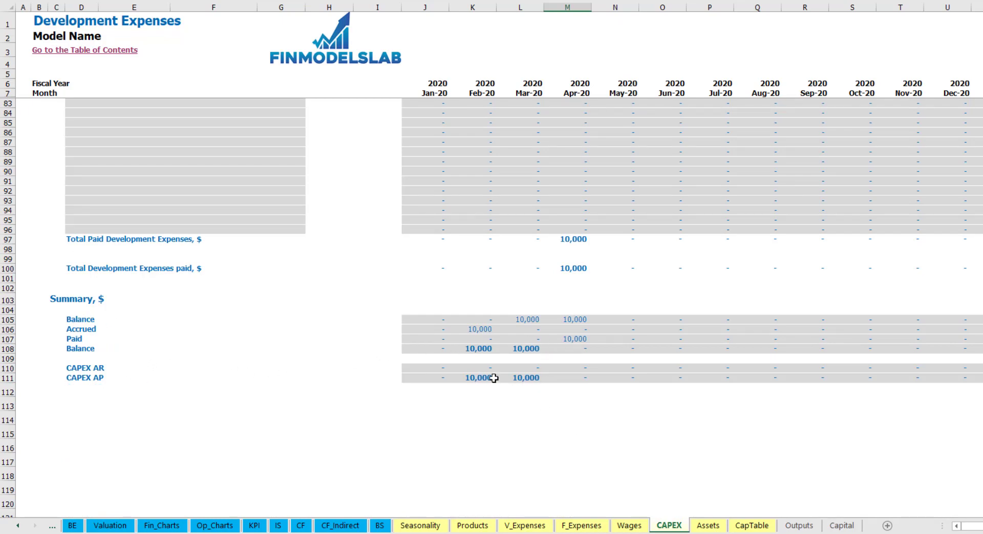
{"action": "scroll", "coordinate": [519, 307], "scroll_direction": "up", "scroll_amount": 20}
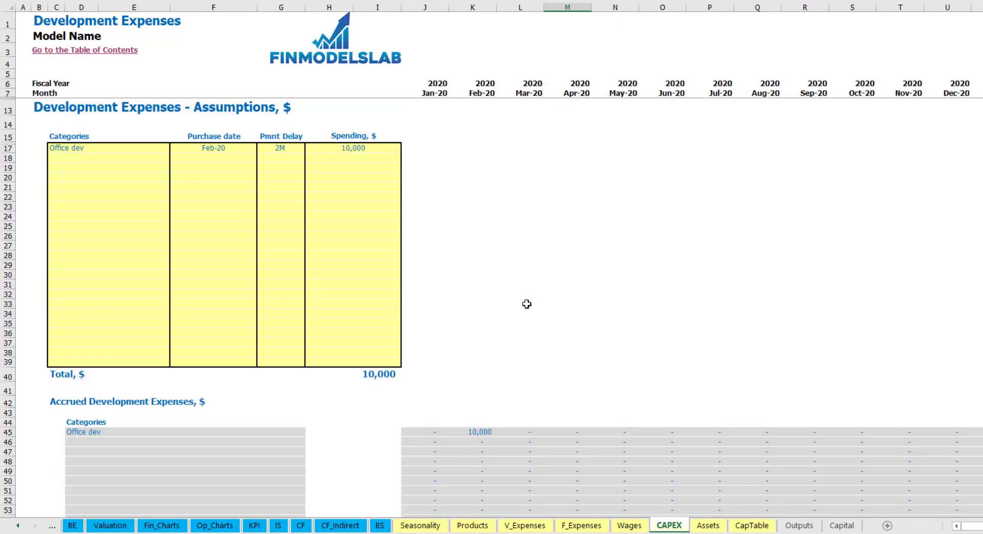
Step: Add a second development expense category "Other dev exp" with a Mar-20 purchase date and spending of 5,000
{"action": "left_click", "coordinate": [89, 157]}
{"action": "type", "text": "Other dev"}
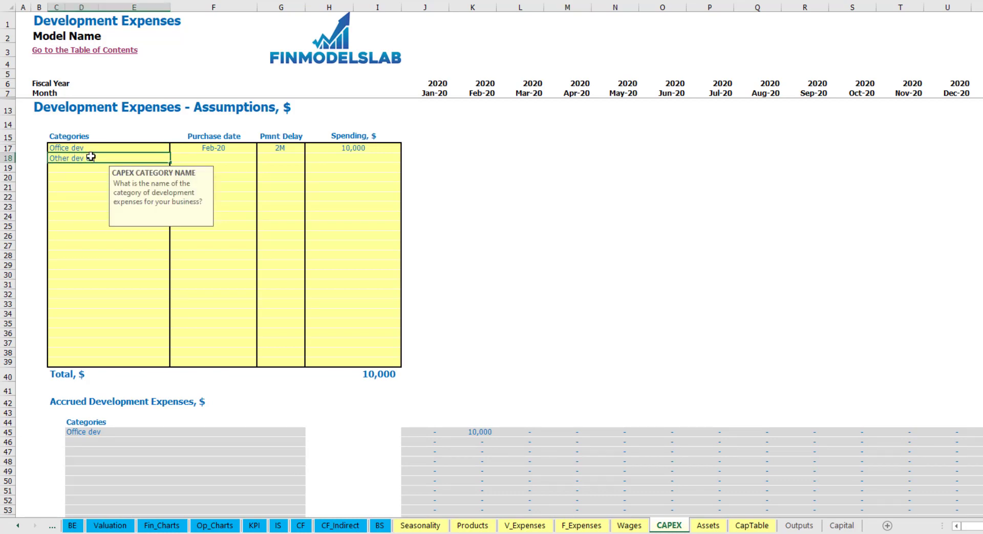
{"action": "type", "text": " exp"}
{"action": "key", "text": "Return"}
{"action": "left_click", "coordinate": [235, 156]}
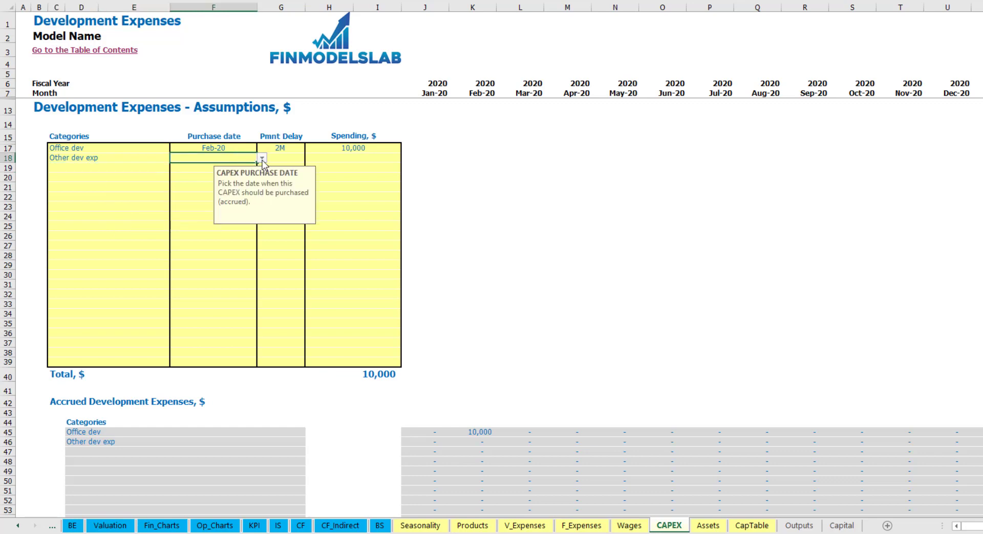
{"action": "left_click", "coordinate": [262, 158]}
{"action": "left_click", "coordinate": [240, 187]}
{"action": "left_click", "coordinate": [339, 161]}
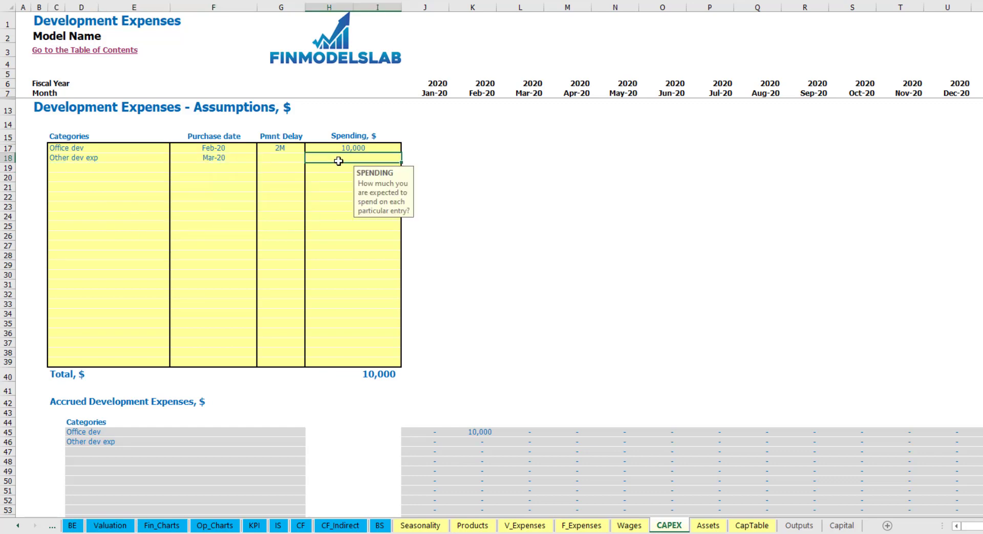
{"action": "key", "text": "Return"}
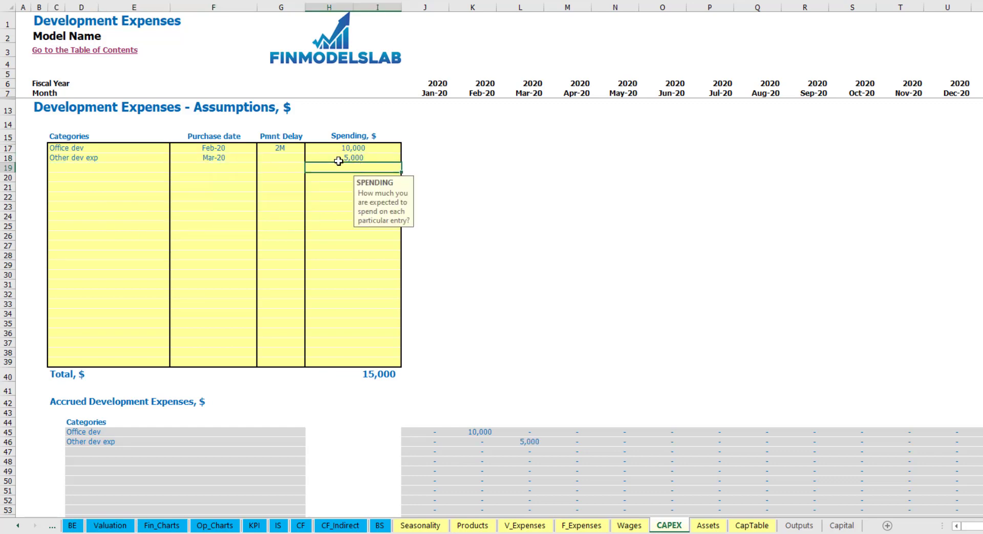
Step: Set the payment delay of Other dev exp to 0M and compare its accrued and paid amounts
{"action": "left_click", "coordinate": [287, 160]}
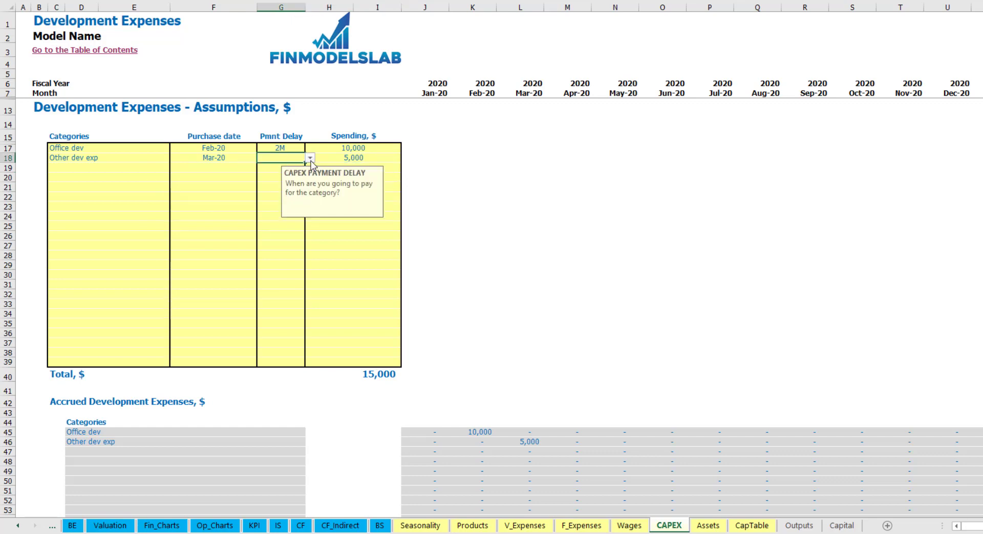
{"action": "left_click", "coordinate": [310, 159]}
{"action": "left_click", "coordinate": [287, 166]}
{"action": "scroll", "coordinate": [513, 405], "scroll_direction": "down", "scroll_amount": 3}
{"action": "left_click", "coordinate": [531, 339]}
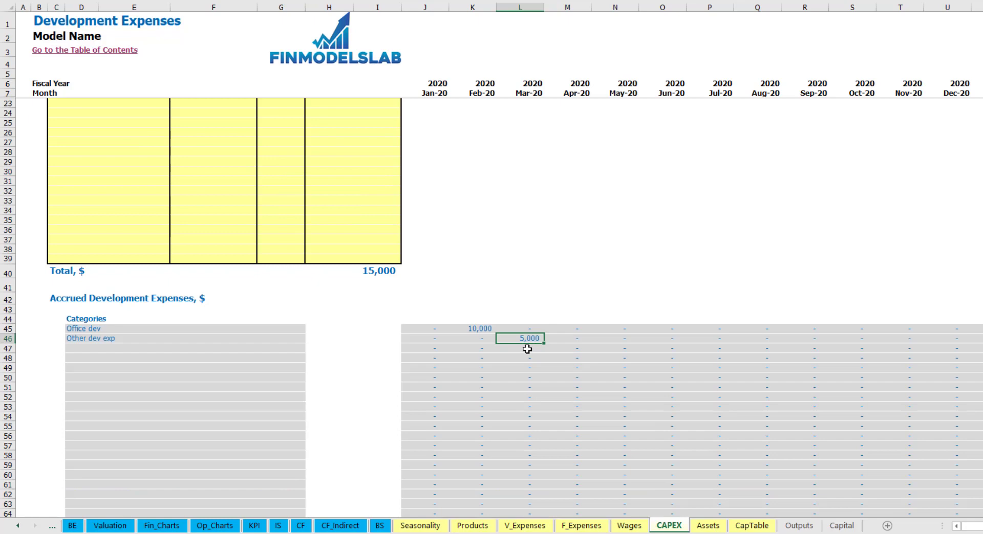
{"action": "scroll", "coordinate": [522, 339], "scroll_direction": "down", "scroll_amount": 10}
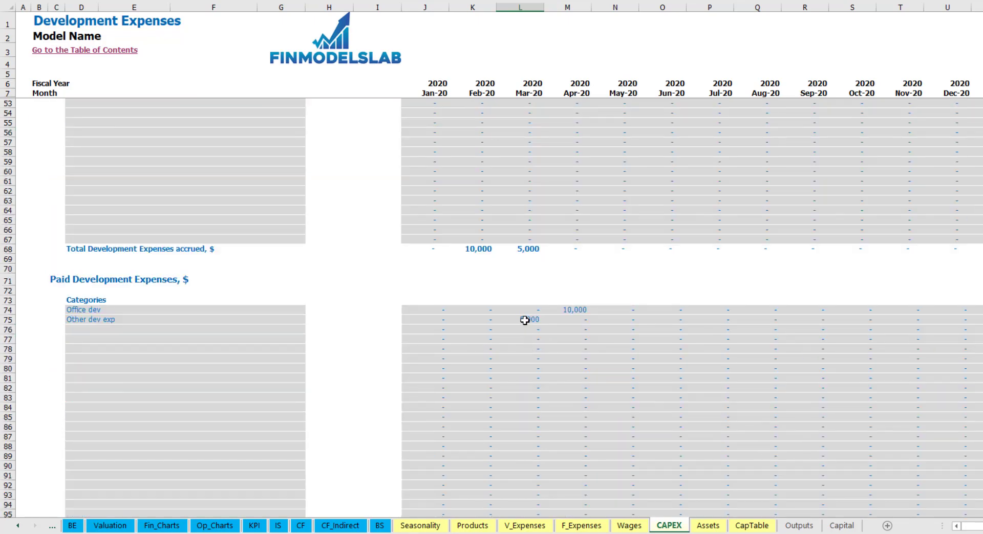
{"action": "scroll", "coordinate": [525, 320], "scroll_direction": "up", "scroll_amount": 13}
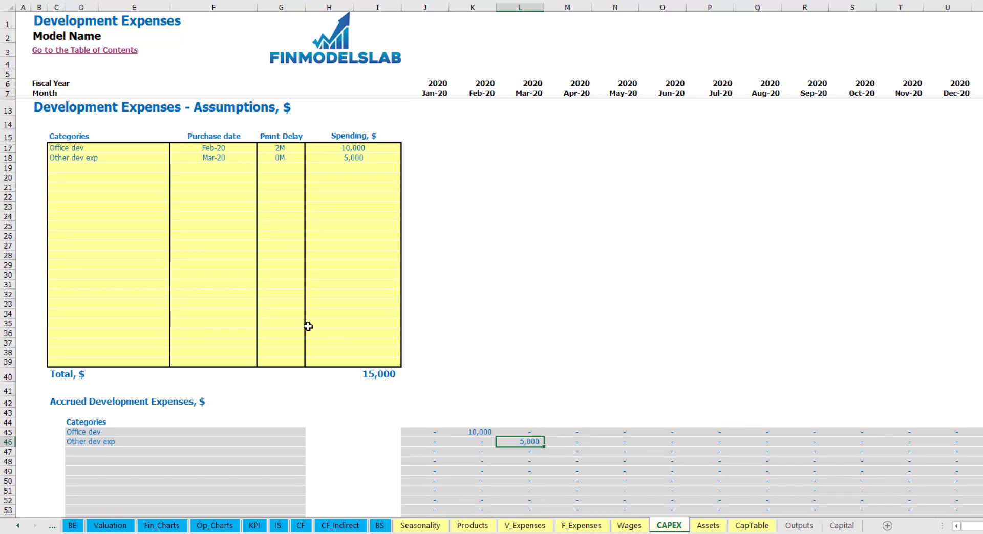
Step: Open the Assets sheet and review the Development Expenses depreciation, monthly capital expenditure and closing net book value
{"action": "left_click", "coordinate": [707, 526]}
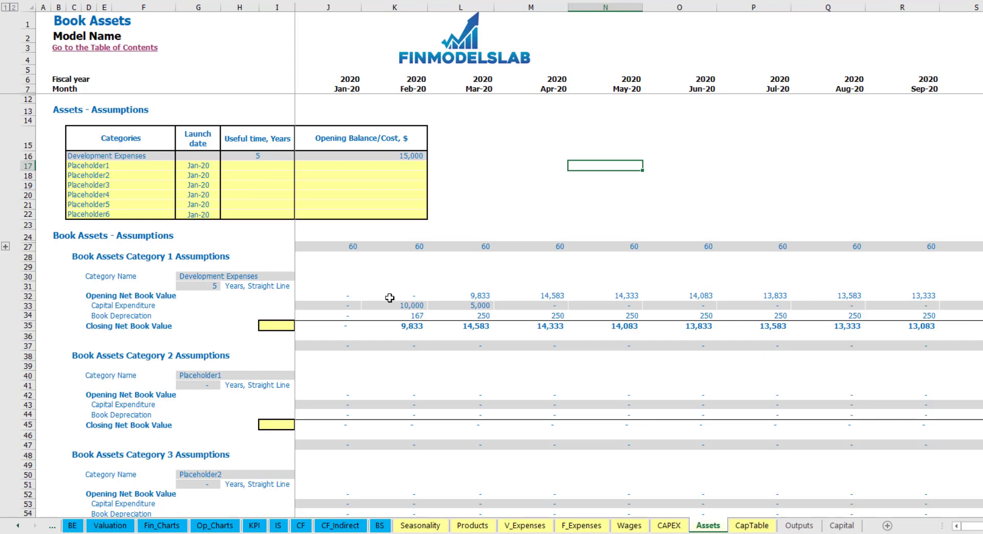
{"action": "left_click", "coordinate": [26, 315]}
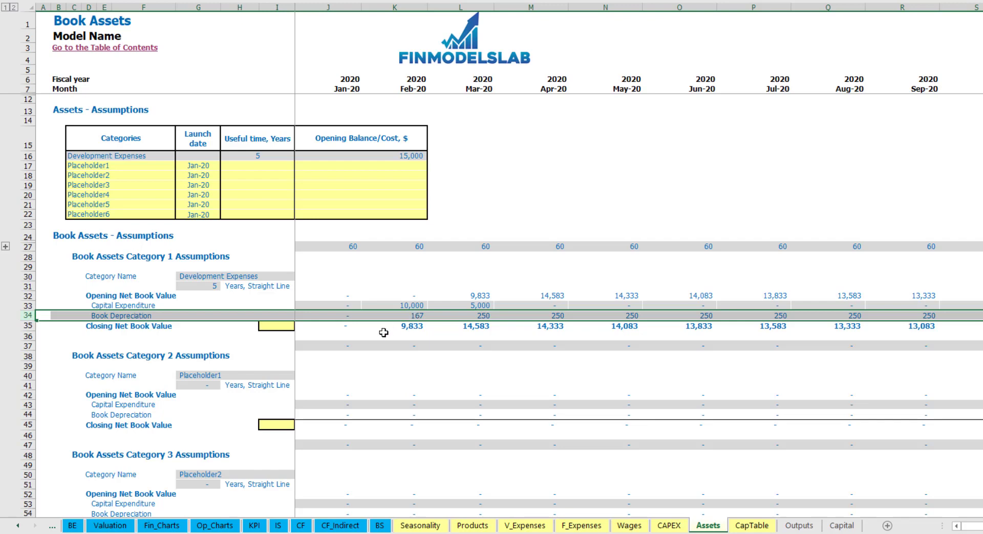
{"action": "left_click", "coordinate": [326, 306]}
{"action": "left_click_drag", "start_coordinate": [353, 306], "coordinate": [583, 305]}
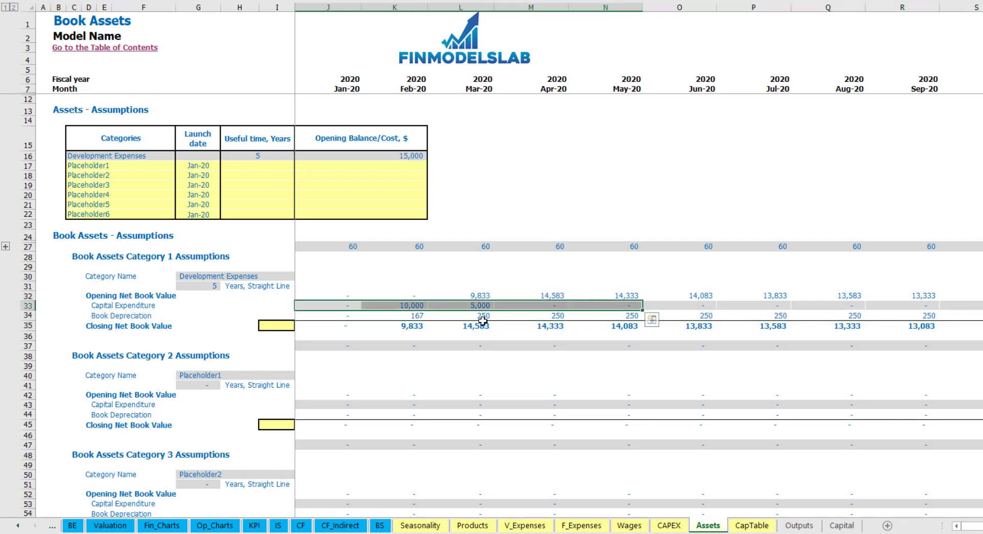
{"action": "left_click_drag", "start_coordinate": [349, 329], "coordinate": [650, 329]}
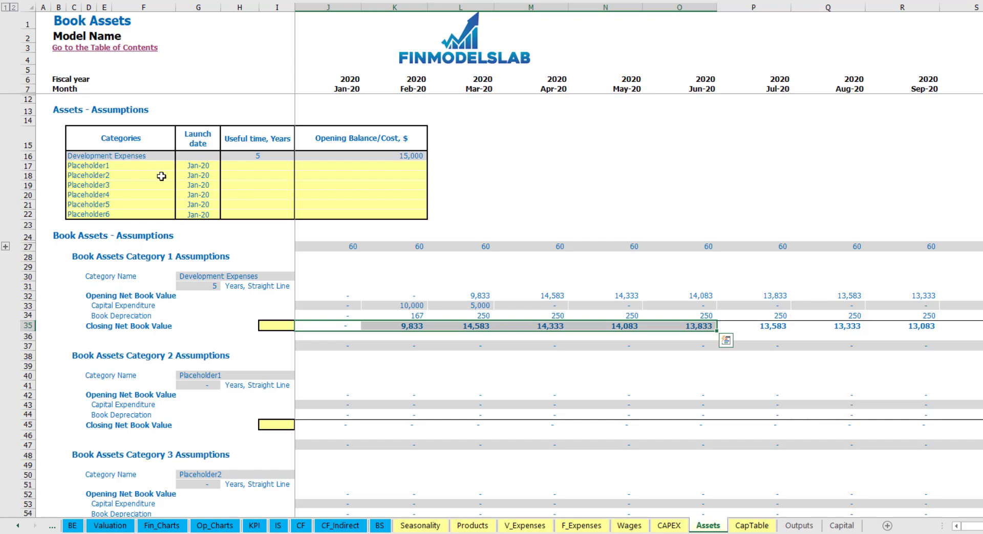
Step: Rename asset Placeholder1 to "Other assets" and give it a useful time of 10 years and a cost of 25,000
{"action": "left_click", "coordinate": [136, 162]}
{"action": "type", "text": "Ot"}
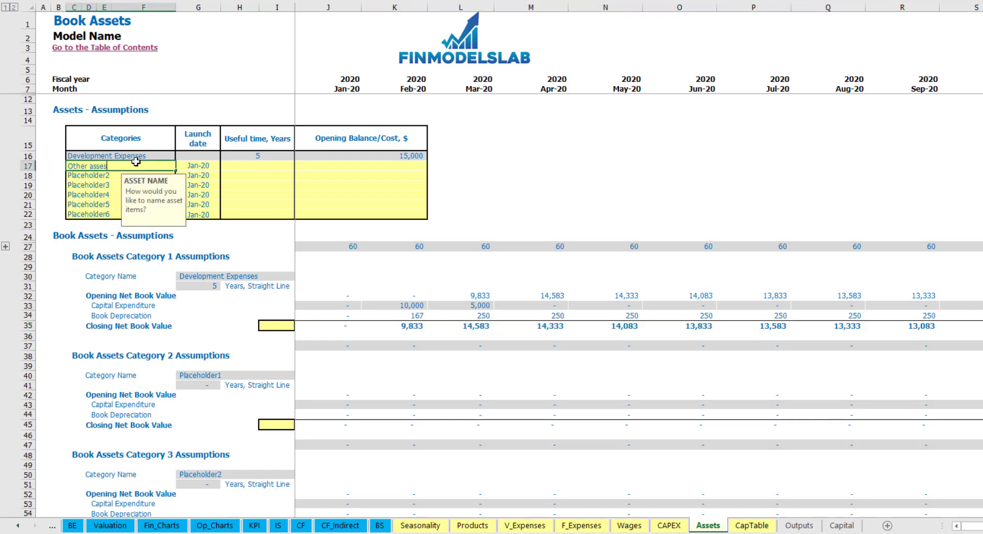
{"action": "type", "text": "her assets"}
{"action": "key", "text": "Return"}
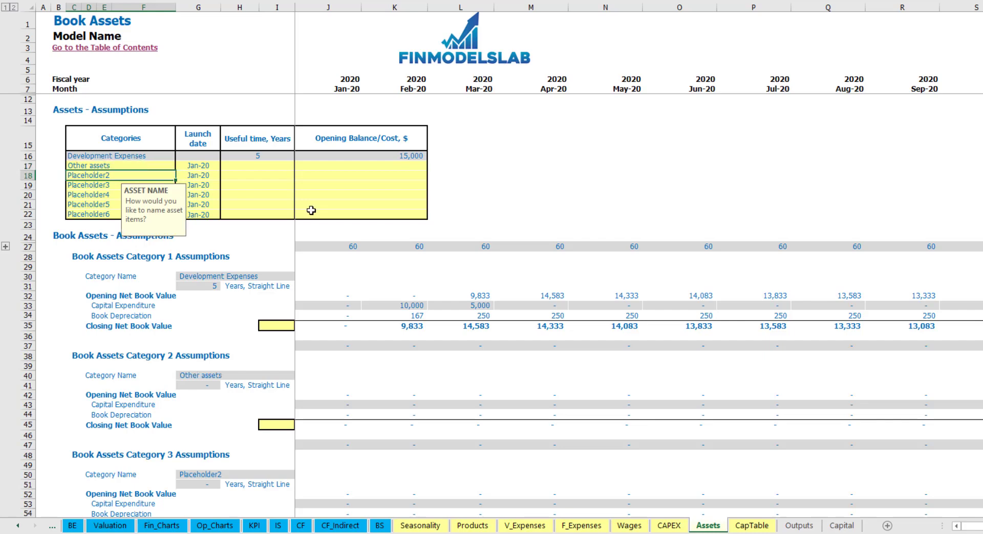
{"action": "left_click", "coordinate": [284, 165]}
{"action": "type", "text": "10"}
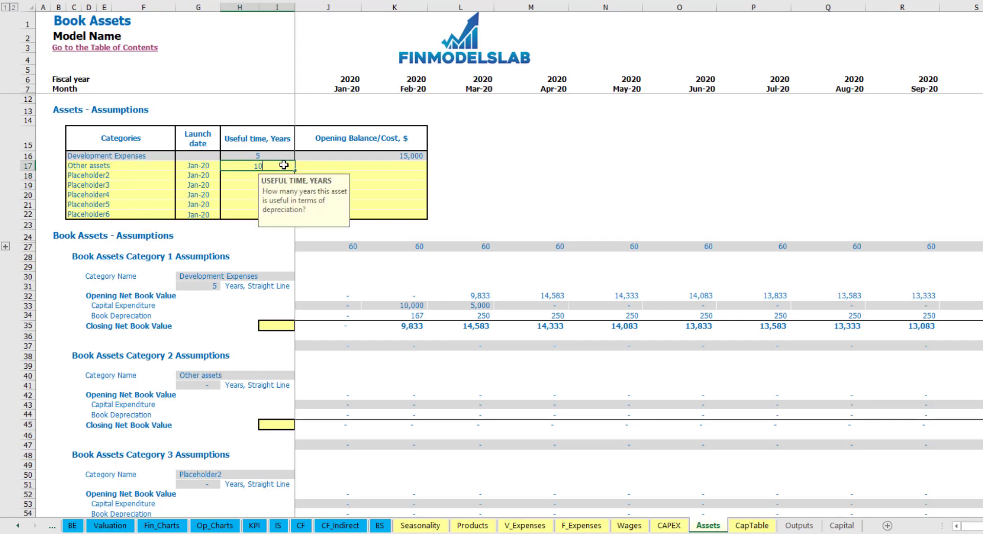
{"action": "key", "text": "Return"}
{"action": "left_click", "coordinate": [364, 168]}
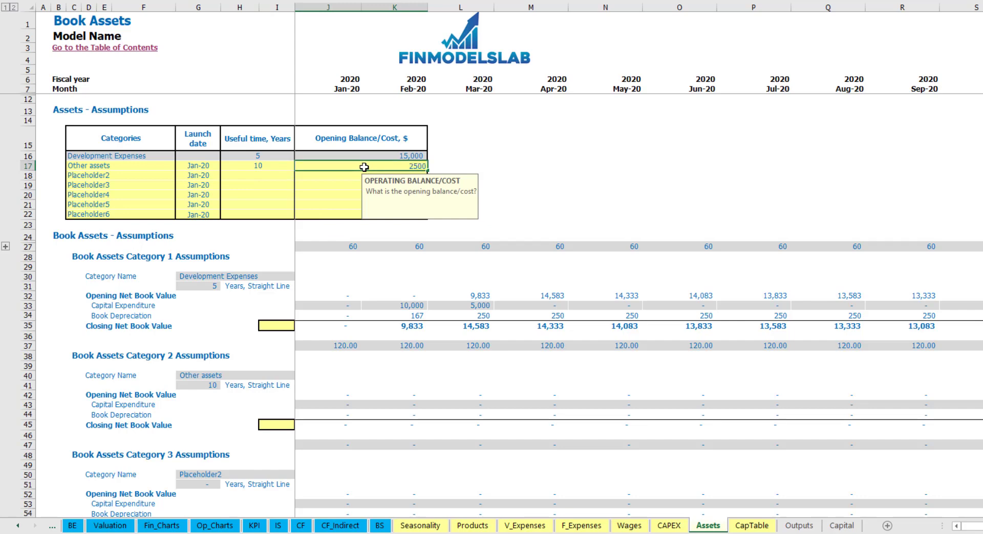
{"action": "key", "text": "Return"}
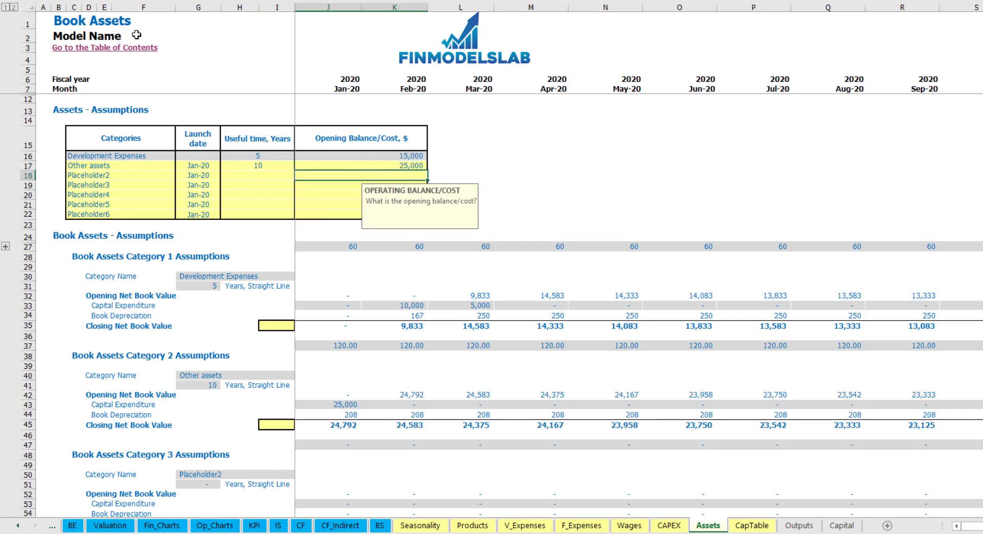
Step: Set the Other assets launch date to Apr-20 and check its capital expenditure, book depreciation and closing net book value
{"action": "left_click", "coordinate": [211, 167]}
{"action": "left_click", "coordinate": [202, 203]}
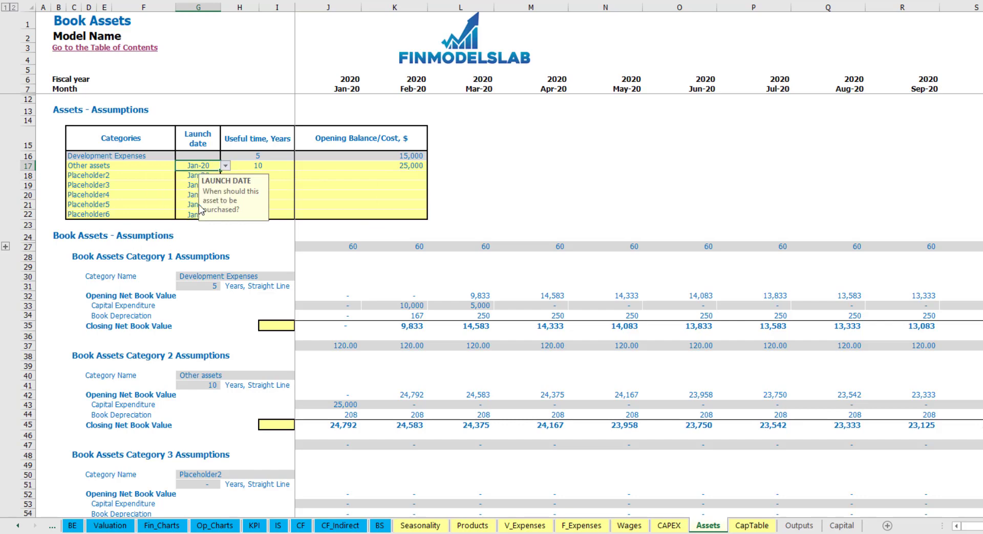
{"action": "left_click", "coordinate": [553, 406]}
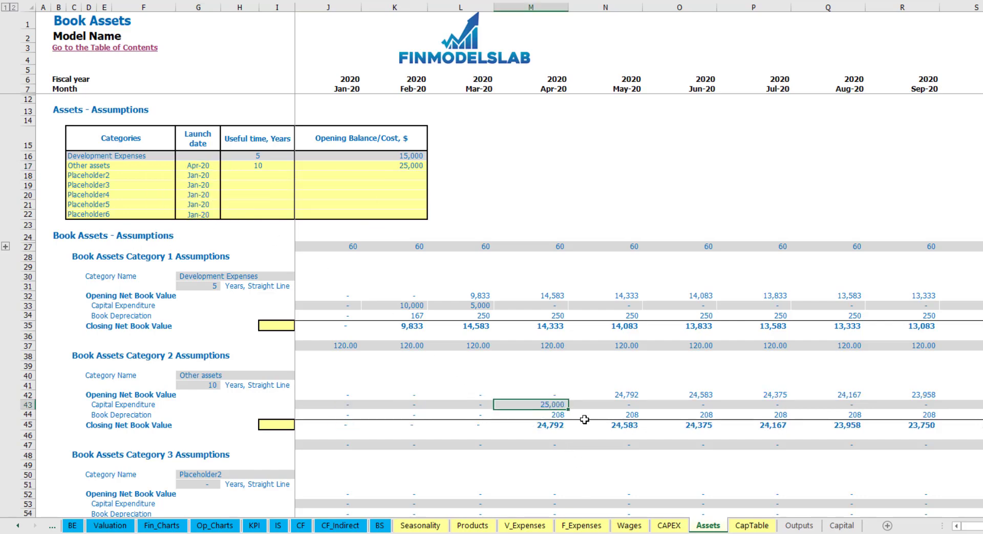
{"action": "left_click_drag", "start_coordinate": [558, 413], "coordinate": [741, 415]}
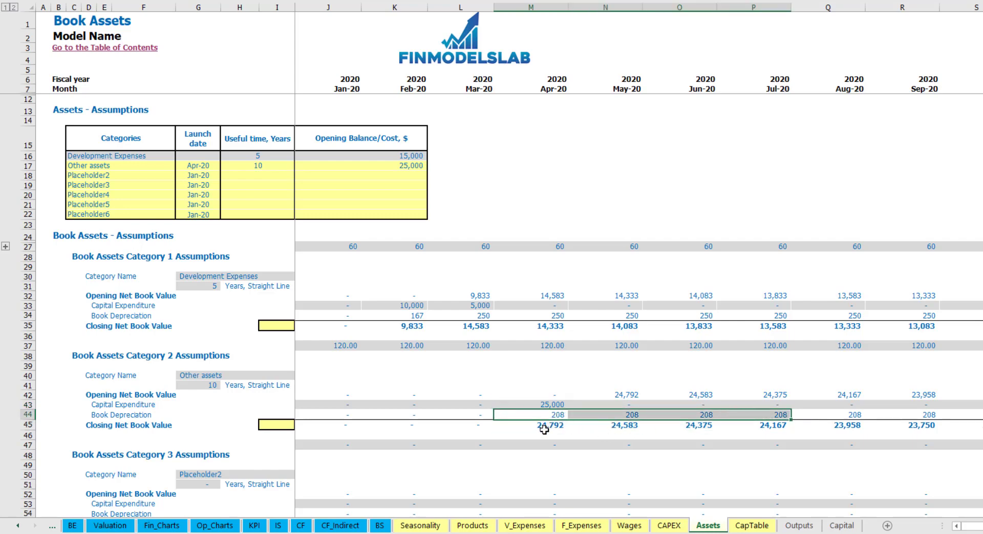
{"action": "left_click_drag", "start_coordinate": [555, 427], "coordinate": [800, 424]}
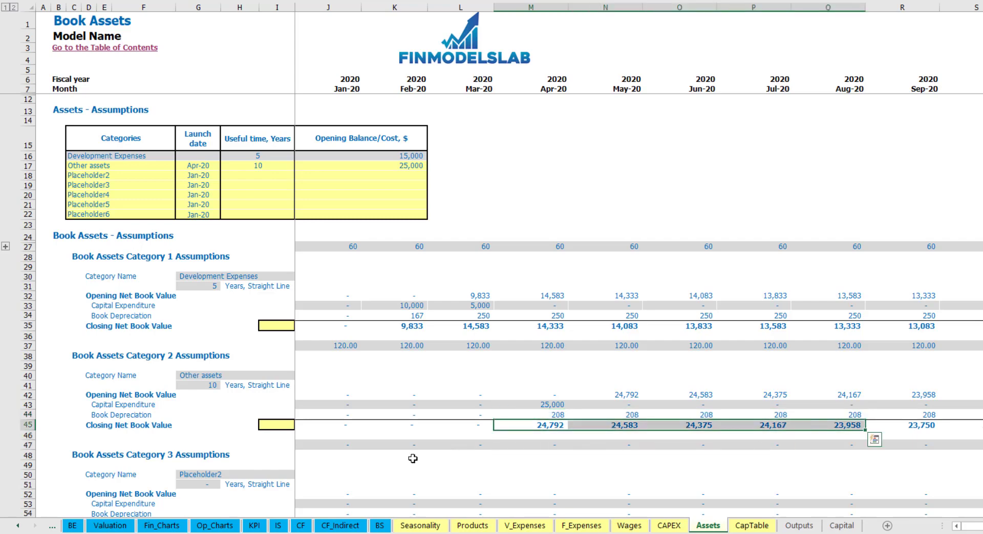
Step: Review the asset effects in the income statement, cash flow statement and balance sheet, including Fixed Assets, CAPEX Prepayment and CAPEX Payable
{"action": "left_click", "coordinate": [278, 525]}
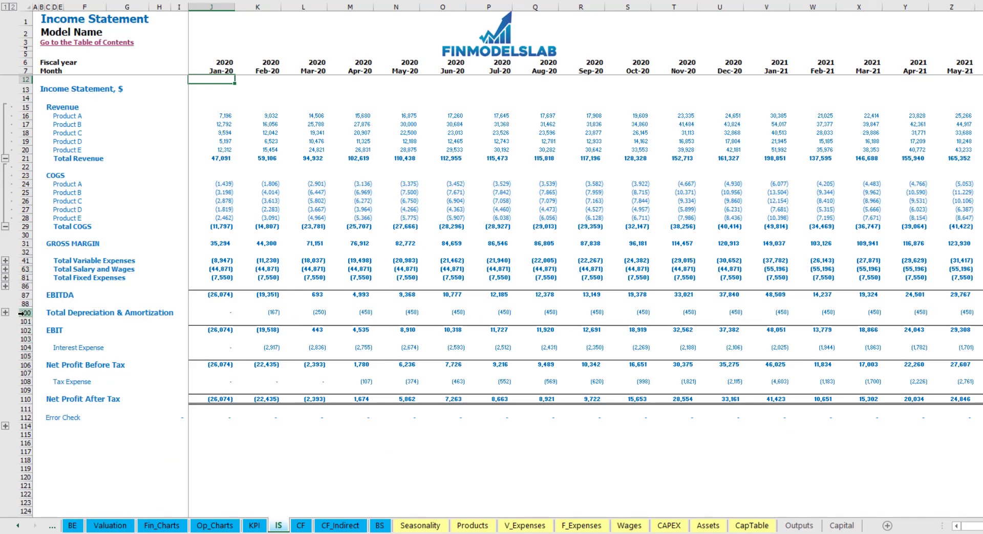
{"action": "left_click", "coordinate": [300, 526]}
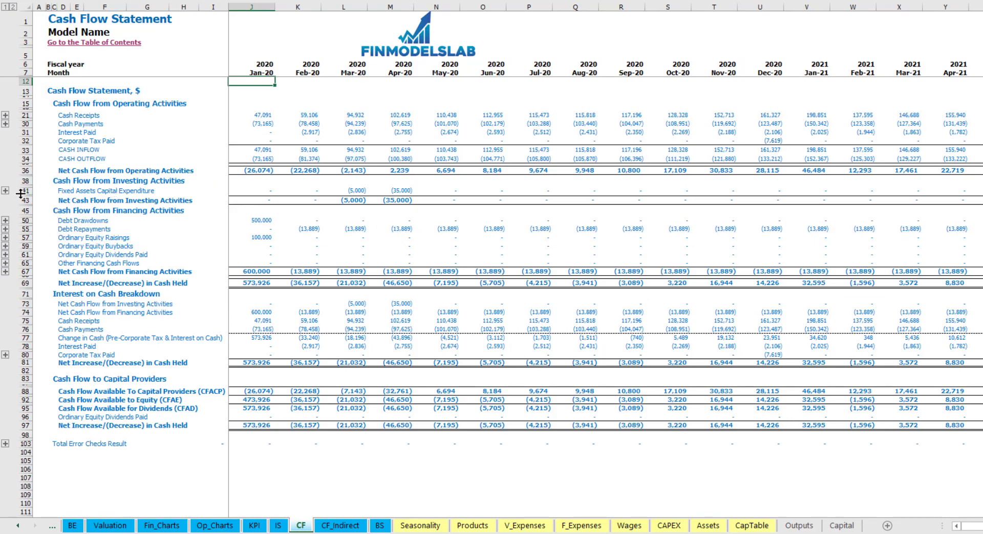
{"action": "left_click", "coordinate": [379, 525]}
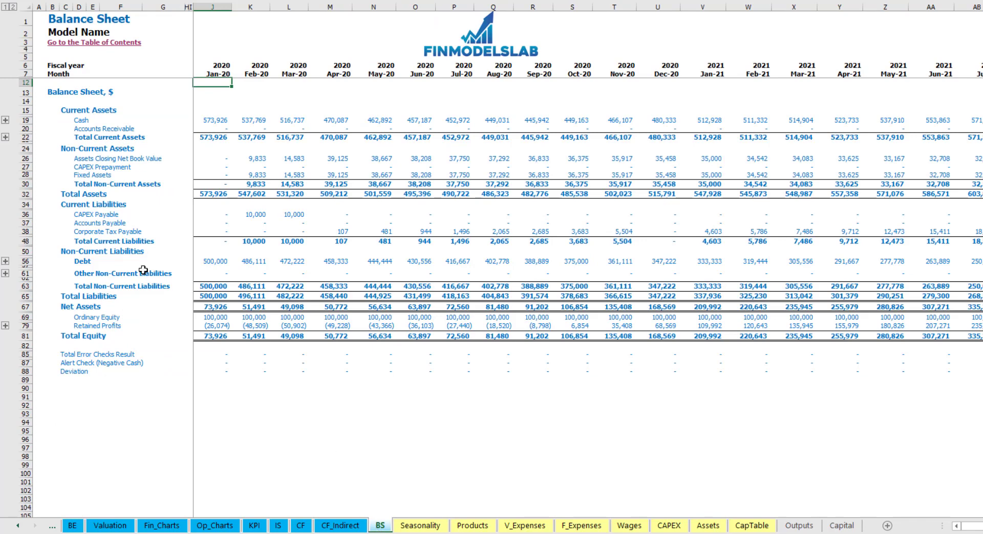
{"action": "left_click", "coordinate": [24, 175]}
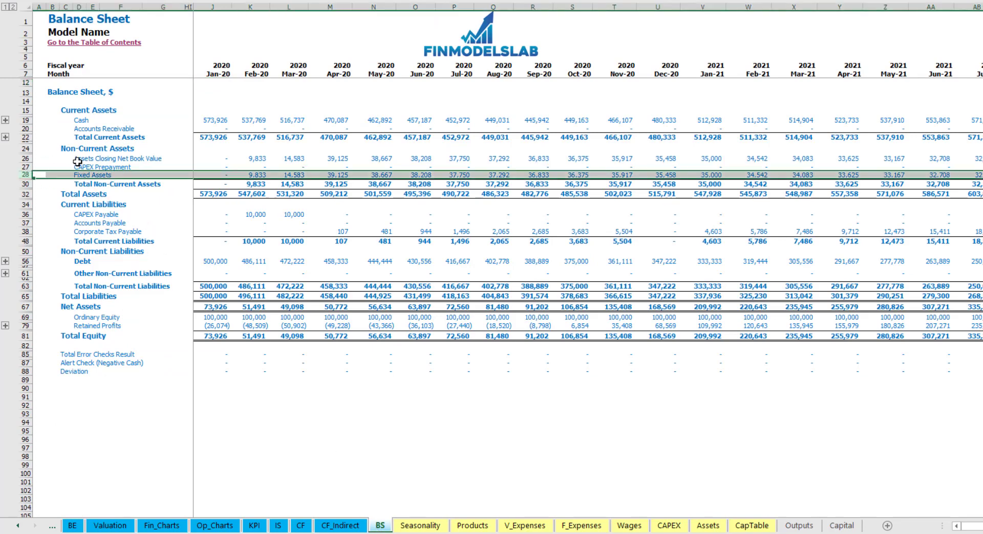
{"action": "left_click", "coordinate": [22, 167]}
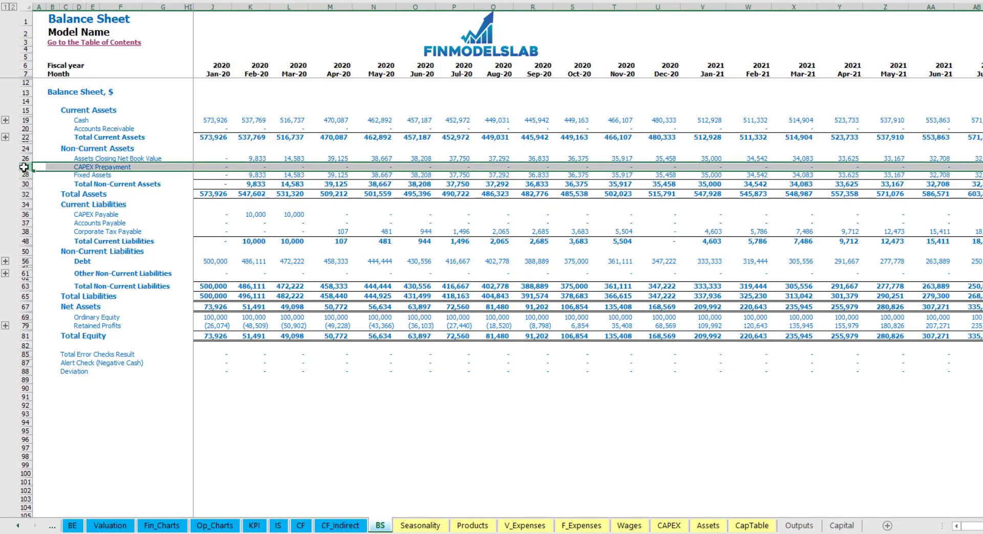
{"action": "left_click", "coordinate": [25, 214]}
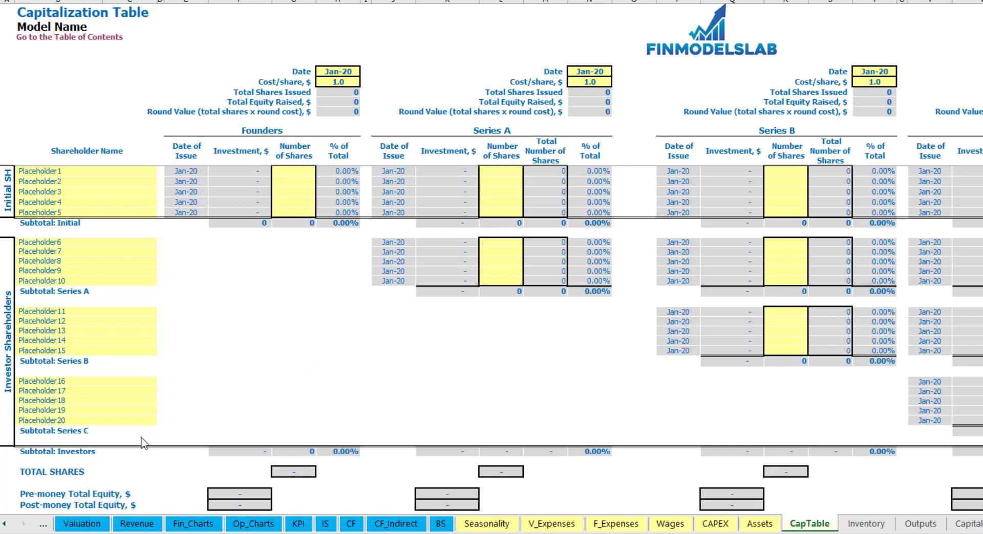
Step: On the CapTable sheet, rename the first two initial shareholders "Founder 1" and "Founder 2"
{"action": "left_click", "coordinate": [43, 170]}
{"action": "type", "text": "Found"}
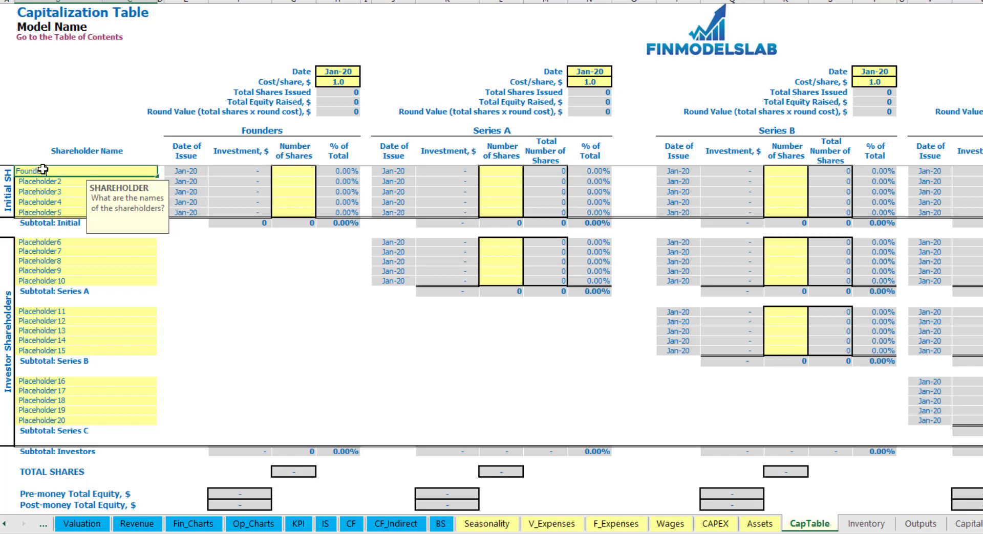
{"action": "key", "text": "Return"}
{"action": "key", "text": "Up"}
{"action": "key", "text": "ctrl+c"}
{"action": "key", "text": "Down"}
{"action": "key", "text": "ctrl+v"}
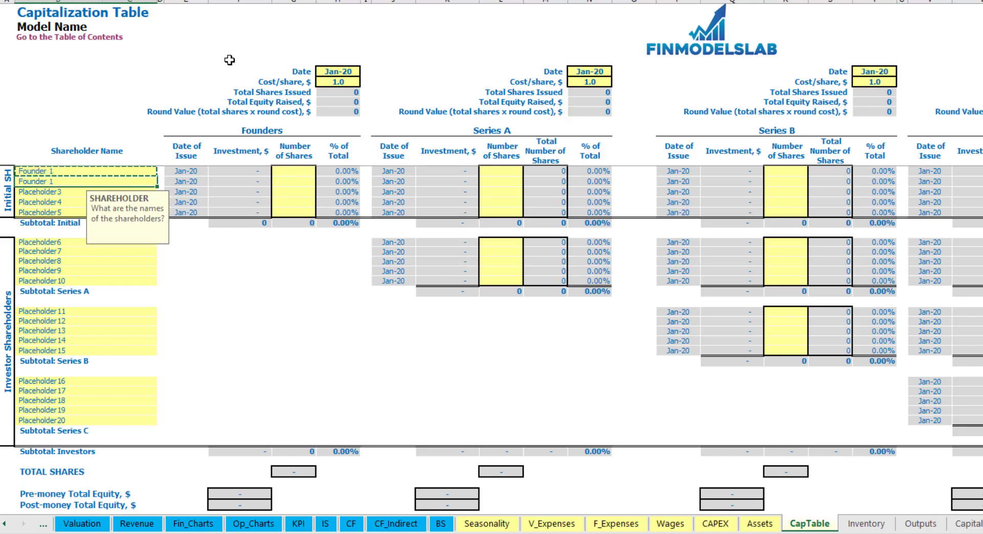
{"action": "key", "text": "F2"}
{"action": "key", "text": "Return"}
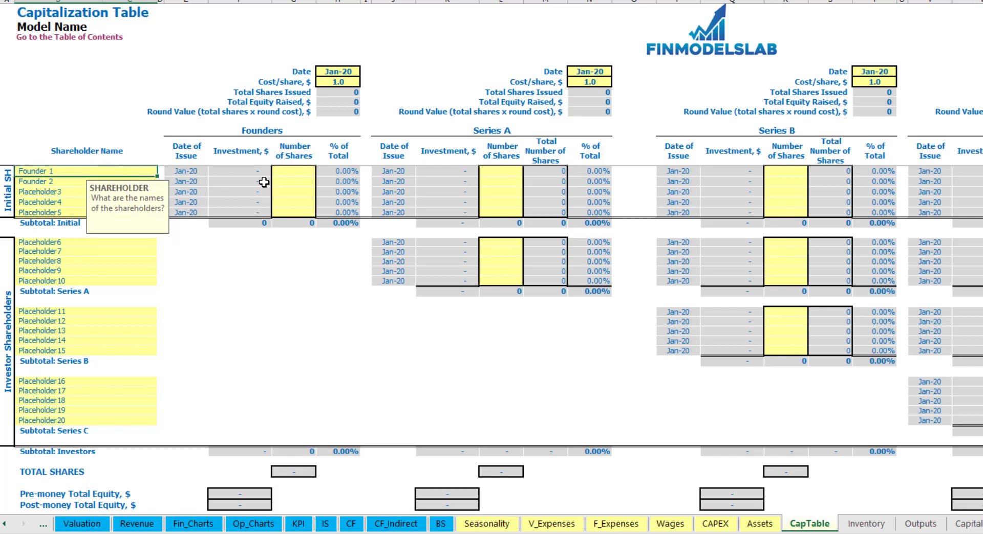
Step: Enter 10,000 shares for Founder 1 and 20,000 shares for Founder 2 in the Founders round
{"action": "left_click", "coordinate": [297, 171]}
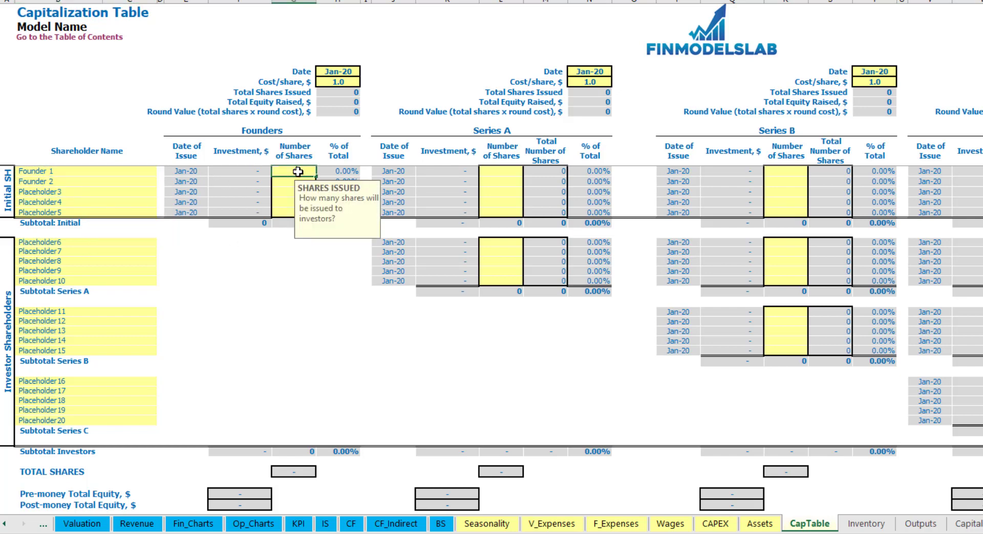
{"action": "key", "text": "Return"}
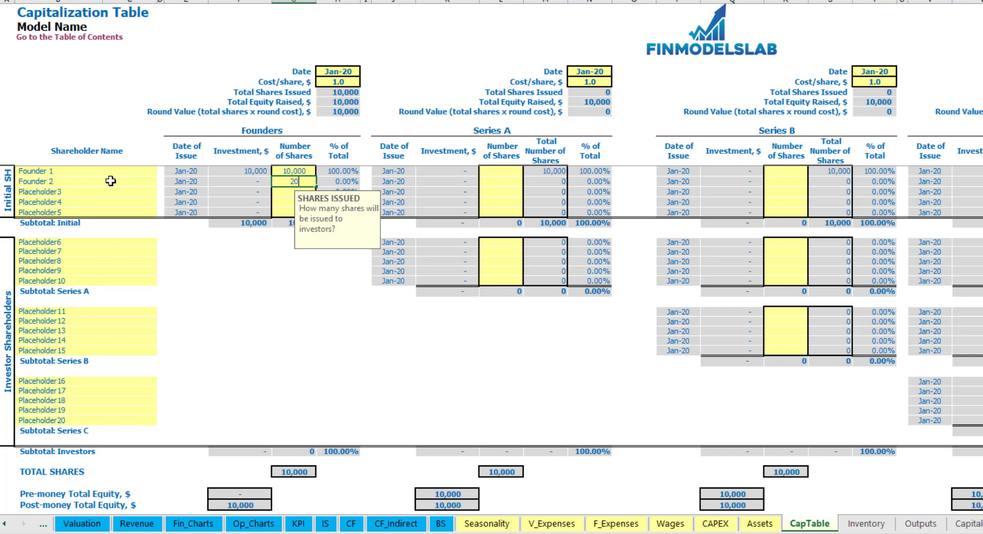
{"action": "key", "text": "Return"}
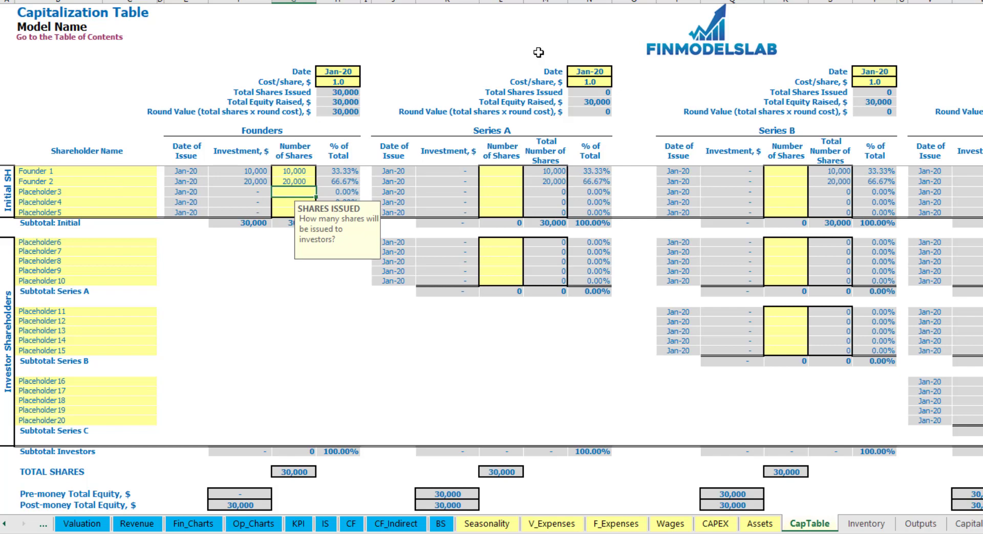
Step: Set the Founders round's cost per share to 2.0 and its date to Feb-20
{"action": "left_click", "coordinate": [335, 75]}
{"action": "left_click", "coordinate": [326, 83]}
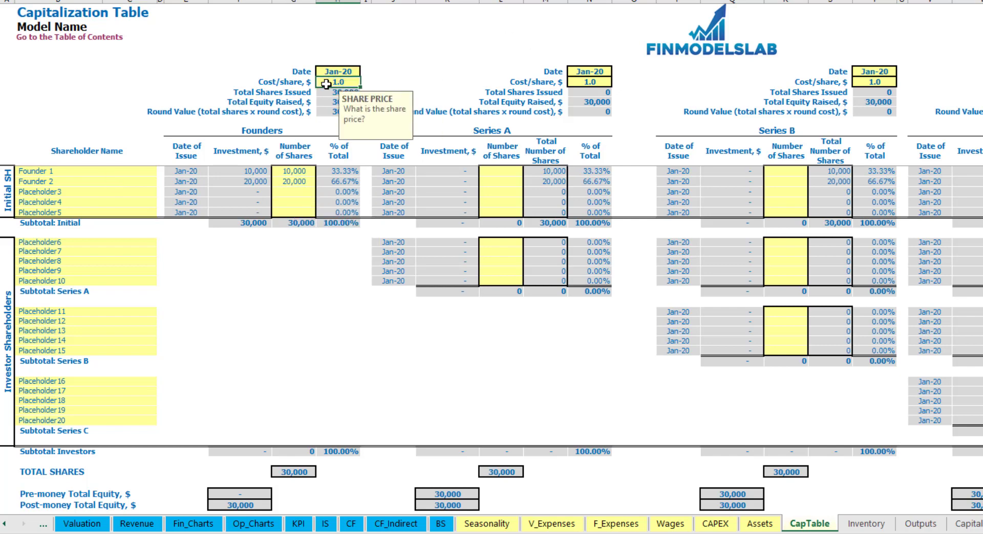
{"action": "key", "text": "Return"}
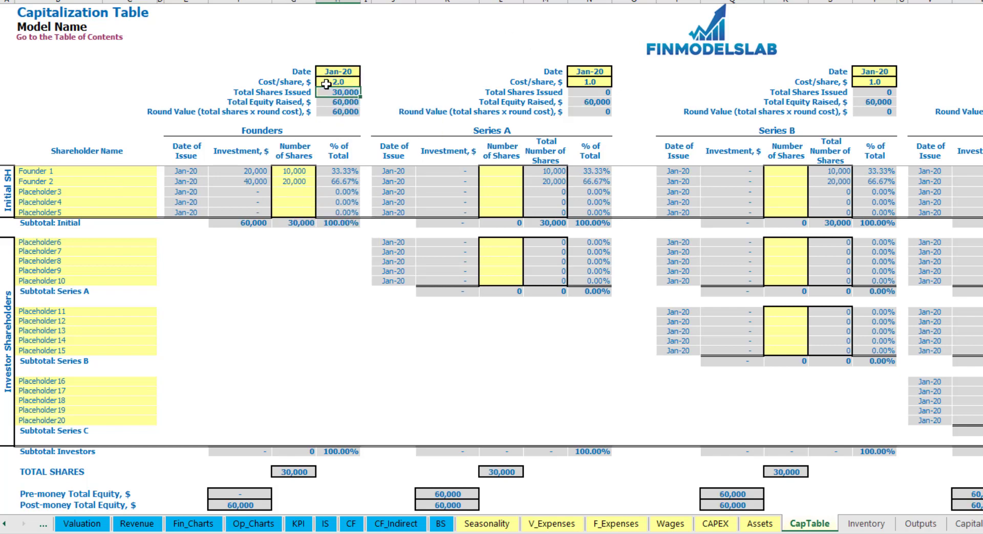
{"action": "left_click", "coordinate": [333, 72]}
{"action": "left_click", "coordinate": [366, 75]}
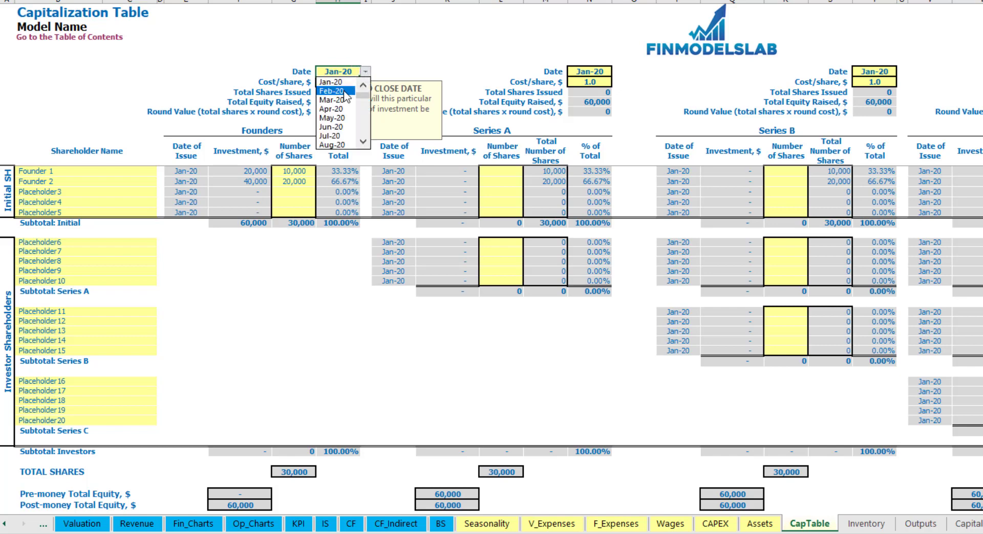
{"action": "left_click", "coordinate": [337, 91]}
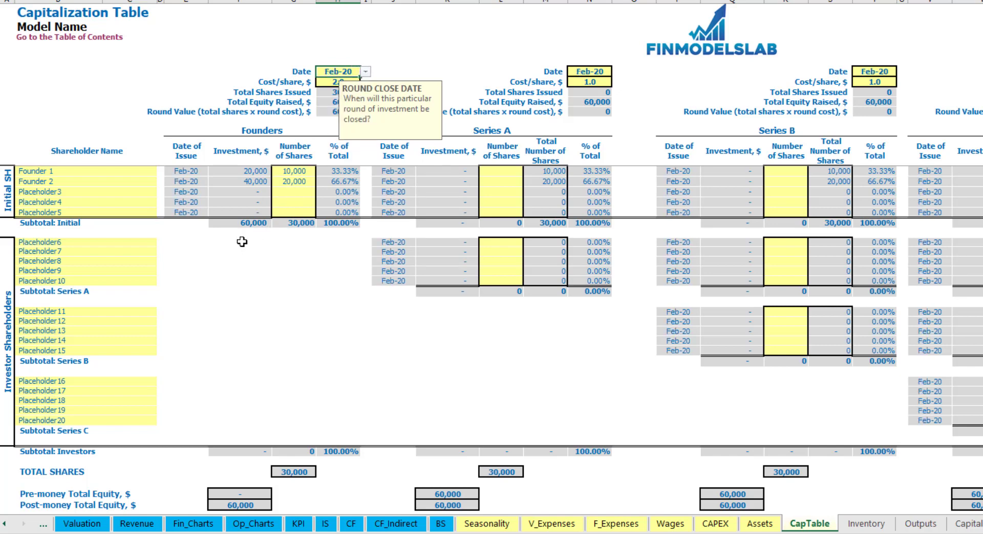
Step: Check the founders' investments, the initial subtotal, the post-money total equity and Founder 1's ownership percentage
{"action": "left_click", "coordinate": [247, 173]}
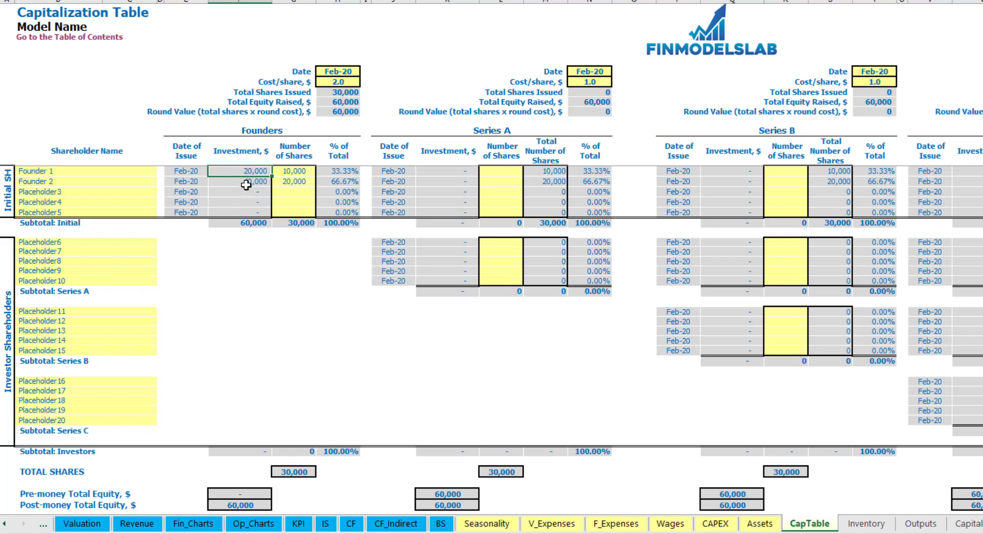
{"action": "left_click", "coordinate": [246, 182]}
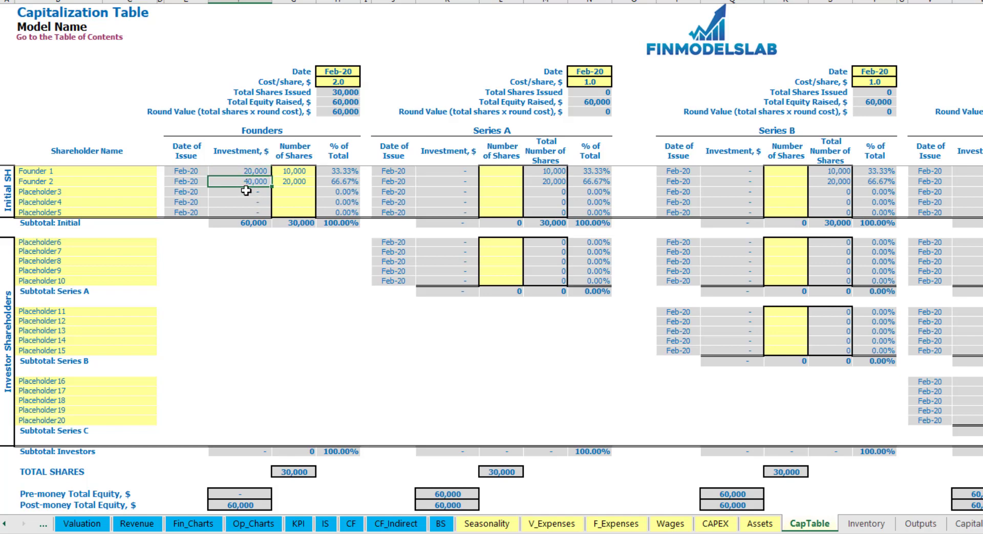
{"action": "left_click", "coordinate": [246, 223]}
{"action": "left_click", "coordinate": [1, 505]}
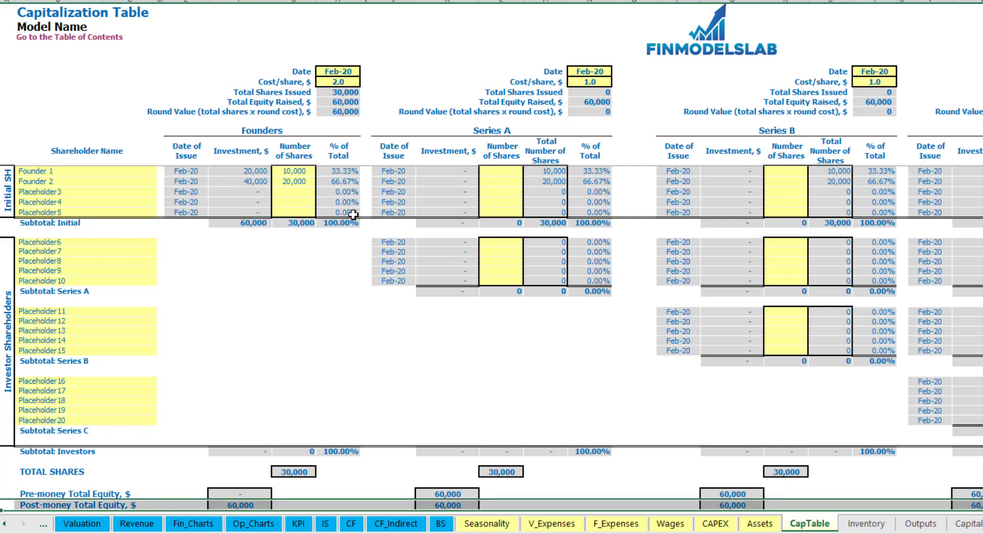
{"action": "left_click", "coordinate": [346, 172]}
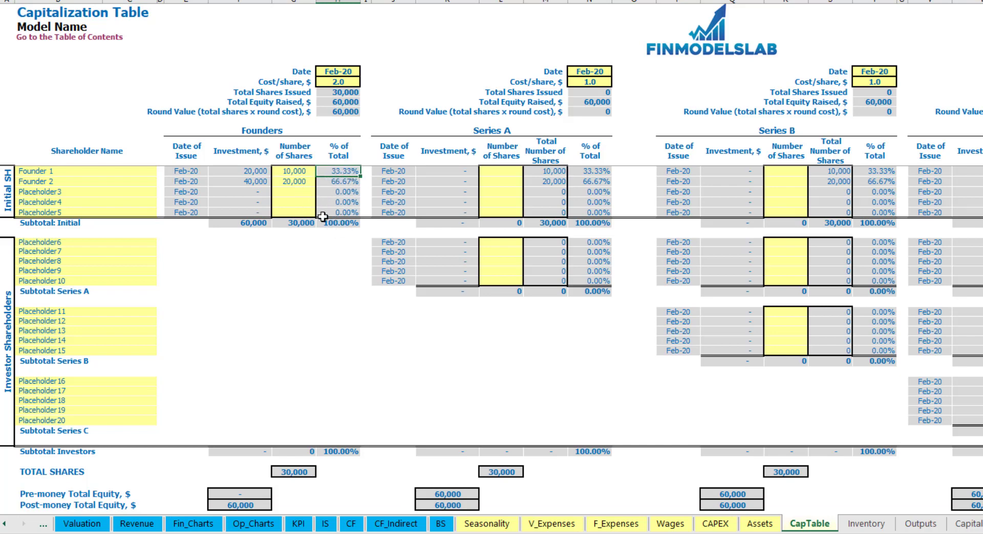
Step: Rename the first Series A investor shareholder, Placeholder6, as "Investor 1"
{"action": "left_click", "coordinate": [123, 243]}
{"action": "left_click", "coordinate": [514, 134]}
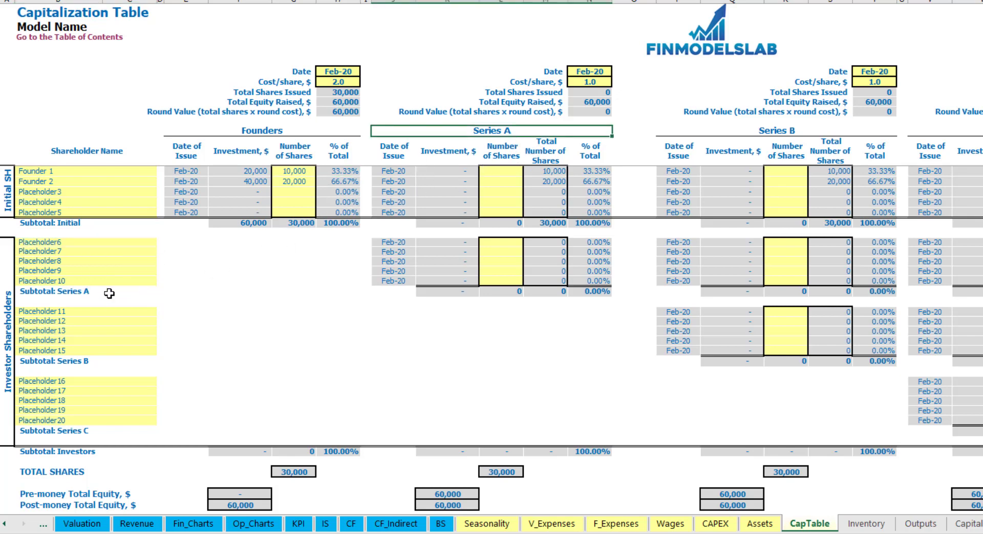
{"action": "left_click", "coordinate": [67, 244]}
{"action": "key", "text": "BackSpace"}
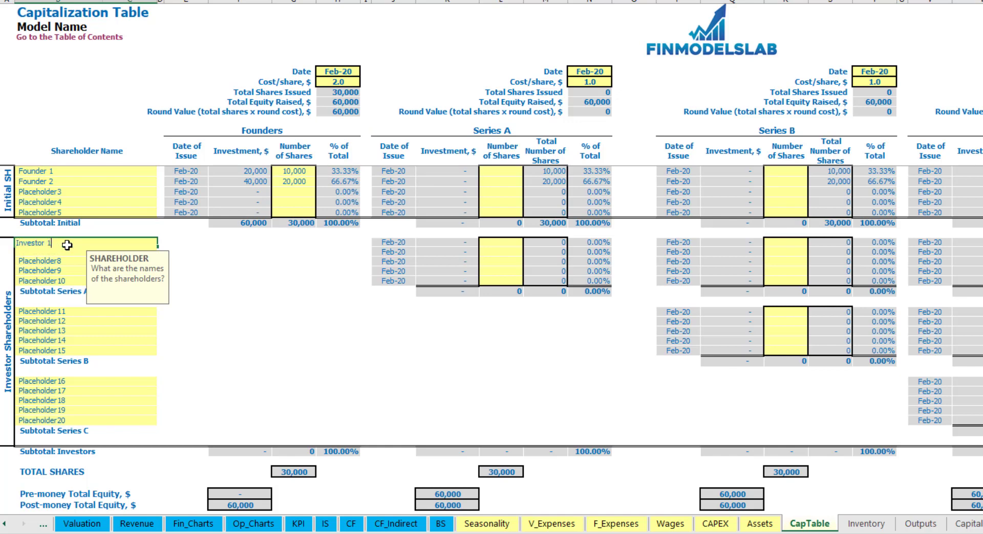
{"action": "type", "text": "Investor 1"}
{"action": "key", "text": "Return"}
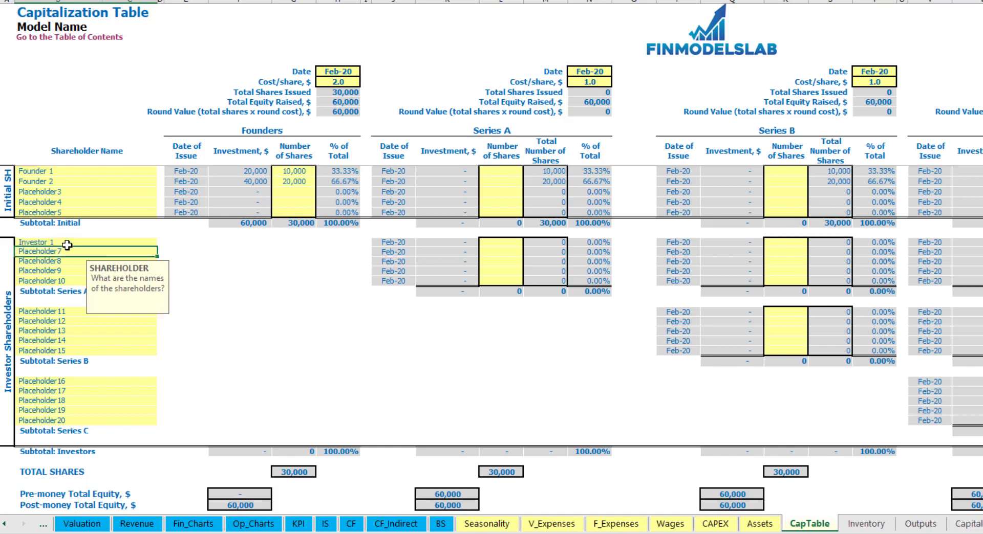
Step: Set the Series A round's date to May-20 and its cost per share to 5.0
{"action": "left_click", "coordinate": [597, 70]}
{"action": "left_click", "coordinate": [617, 72]}
{"action": "left_click", "coordinate": [606, 106]}
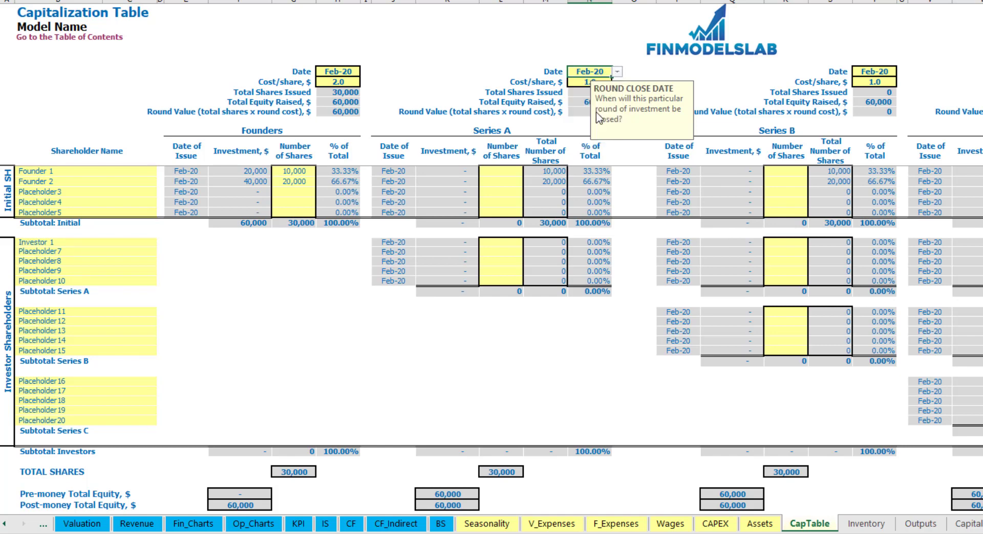
{"action": "left_click", "coordinate": [584, 81]}
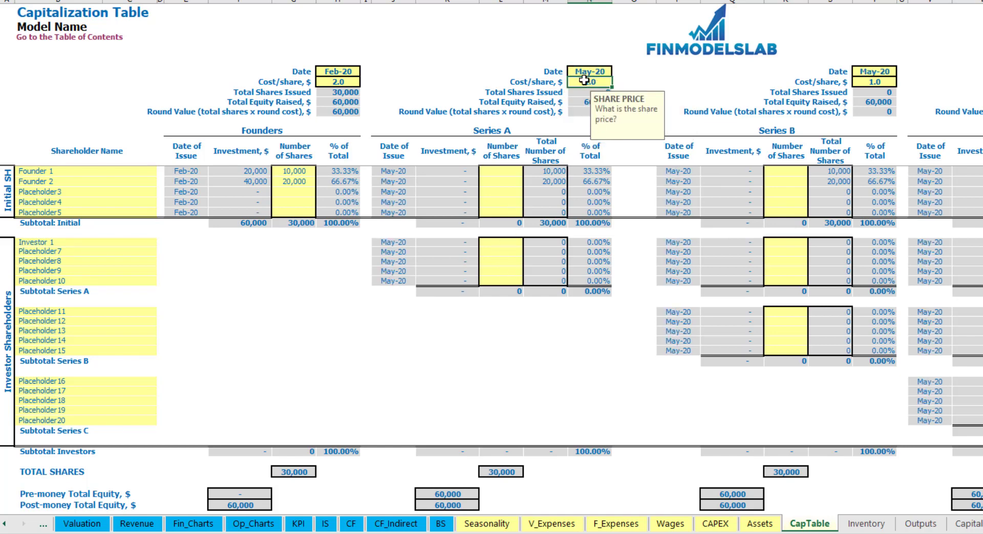
{"action": "type", "text": "5"}
{"action": "key", "text": "Return"}
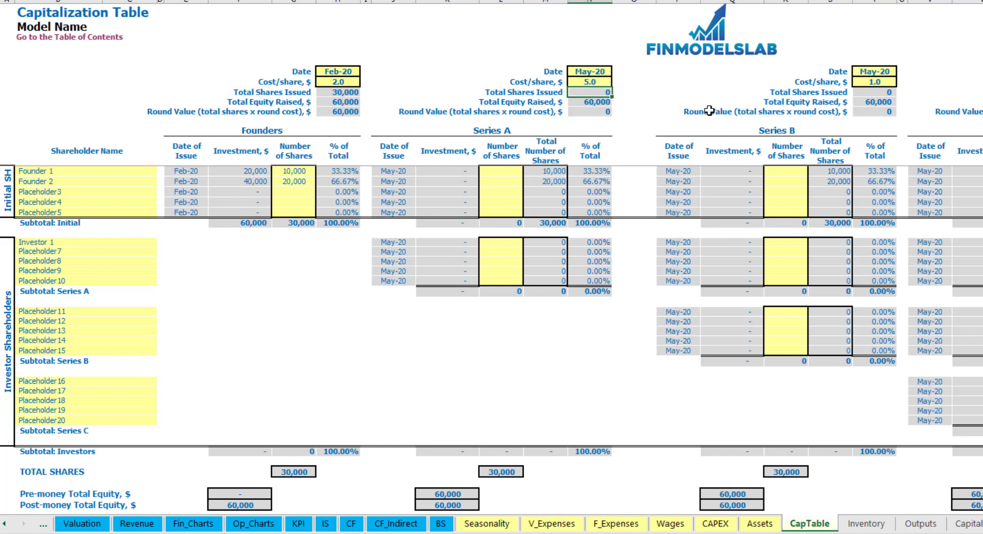
Step: Issue 1,000 Series A shares to Investor 1 and check the resulting investment amount
{"action": "left_click", "coordinate": [501, 242]}
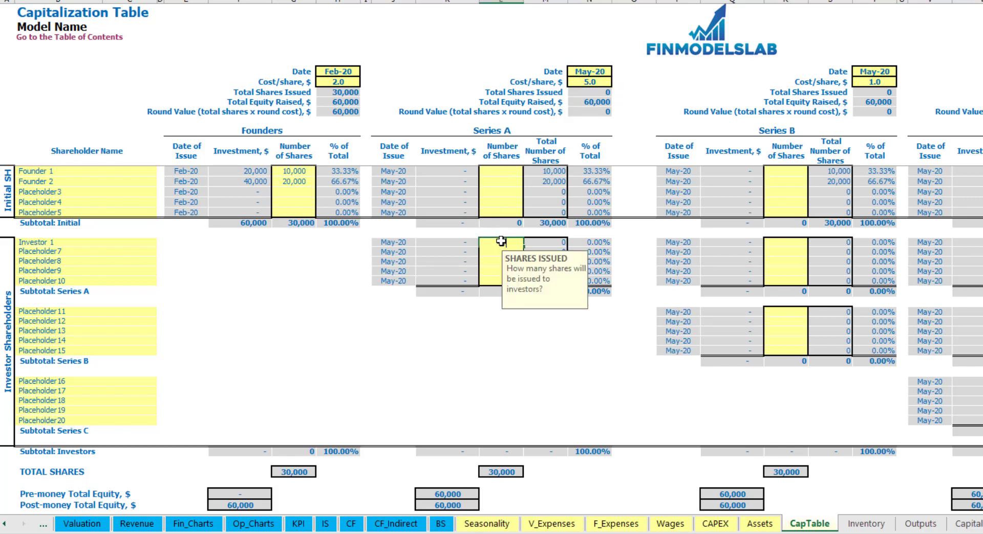
{"action": "type", "text": "1000"}
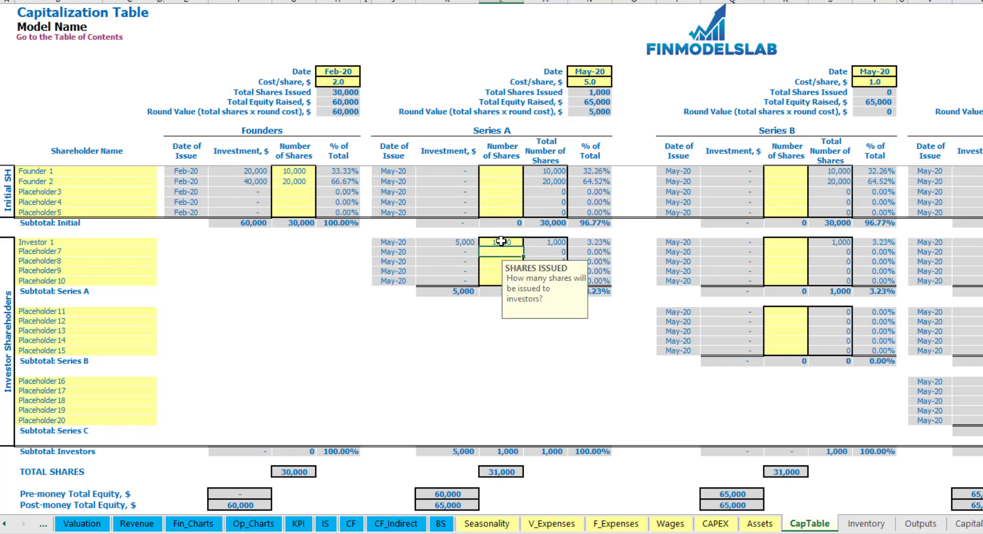
{"action": "left_click", "coordinate": [450, 339]}
{"action": "left_click", "coordinate": [457, 243]}
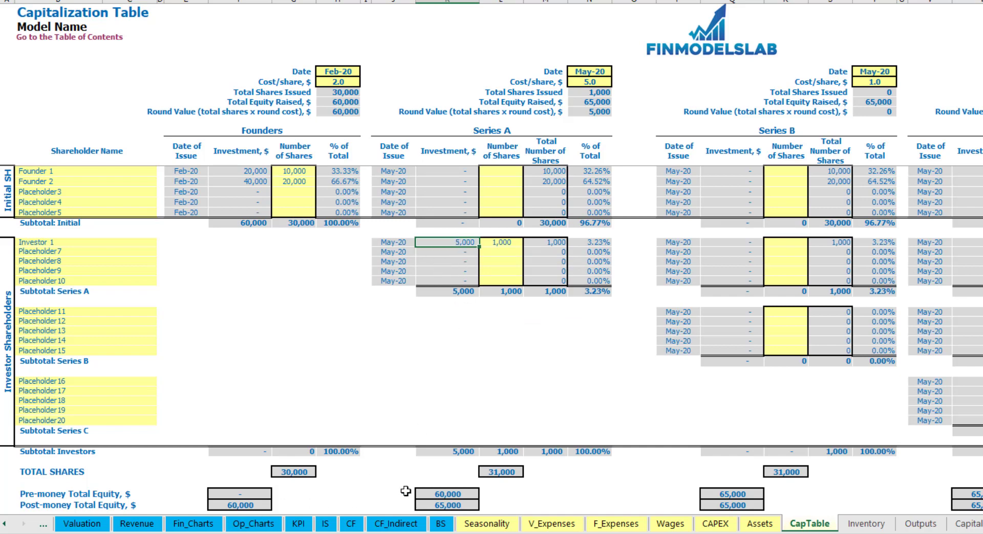
Step: Examine Series A pre-money and post-money equity, the investor's and founders' ownership percentages, and the Series B and C shareholder entries
{"action": "left_click", "coordinate": [439, 491]}
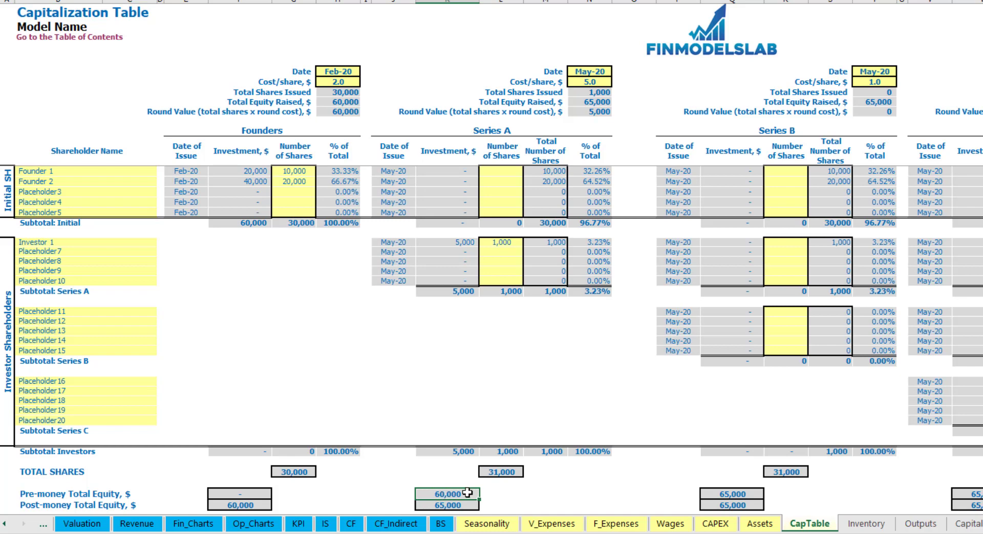
{"action": "key", "text": "Down"}
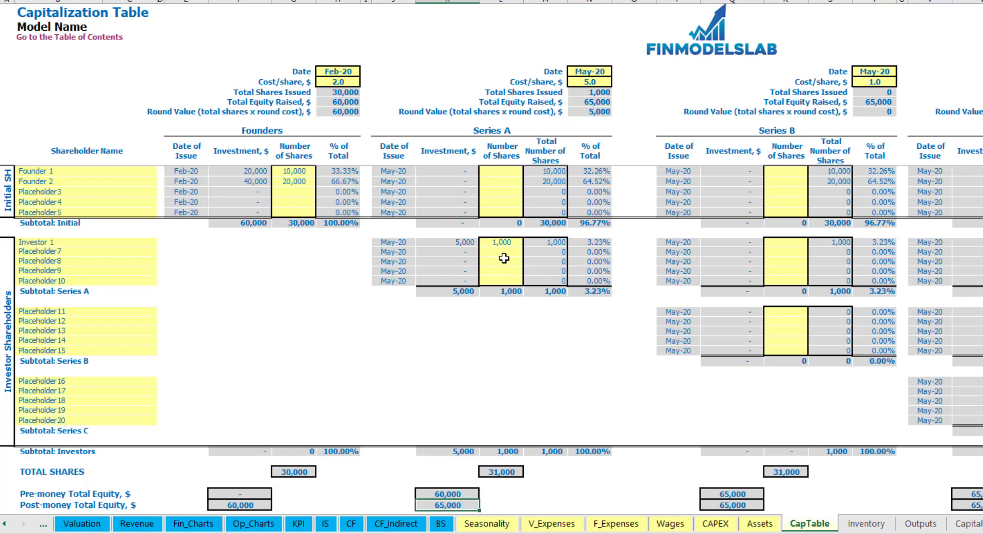
{"action": "left_click", "coordinate": [580, 245]}
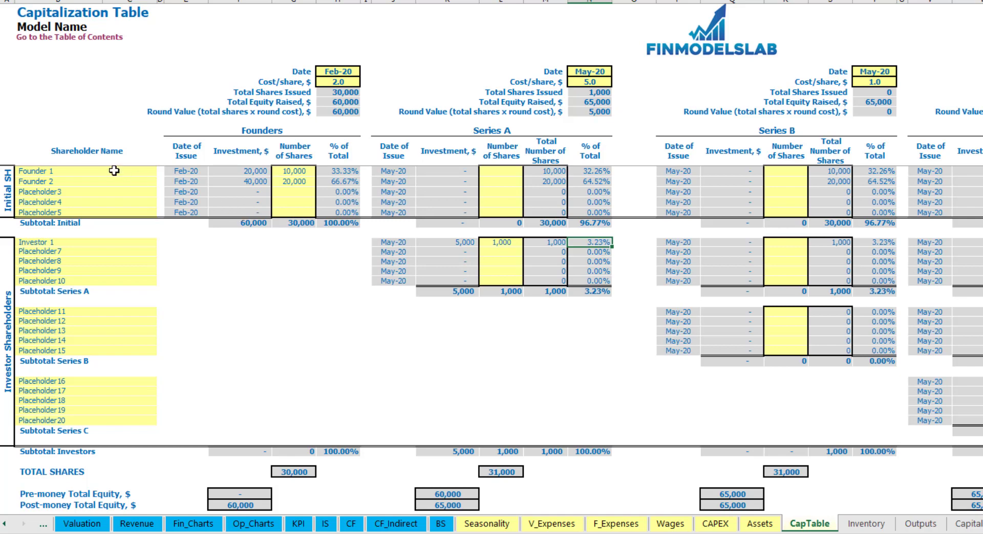
{"action": "left_click_drag", "start_coordinate": [113, 170], "coordinate": [122, 183]}
{"action": "left_click_drag", "start_coordinate": [596, 171], "coordinate": [598, 182]}
{"action": "key", "text": "shift+Up"}
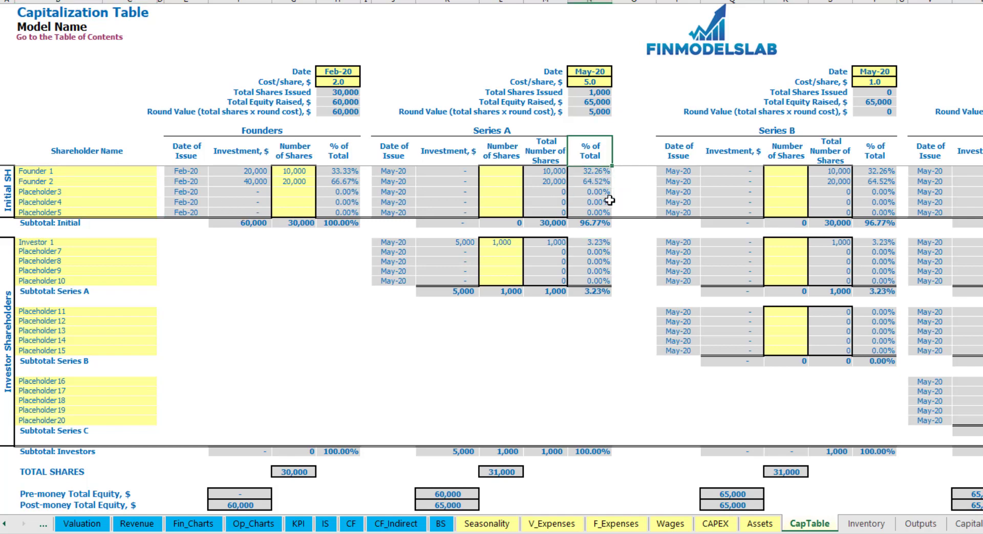
{"action": "key", "text": "Down"}
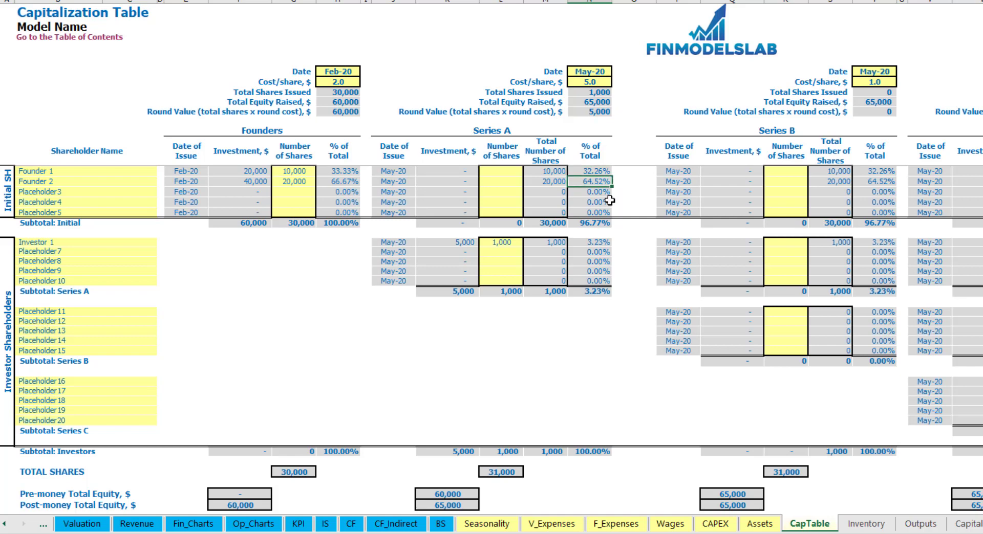
{"action": "left_click", "coordinate": [97, 316]}
{"action": "left_click", "coordinate": [81, 383]}
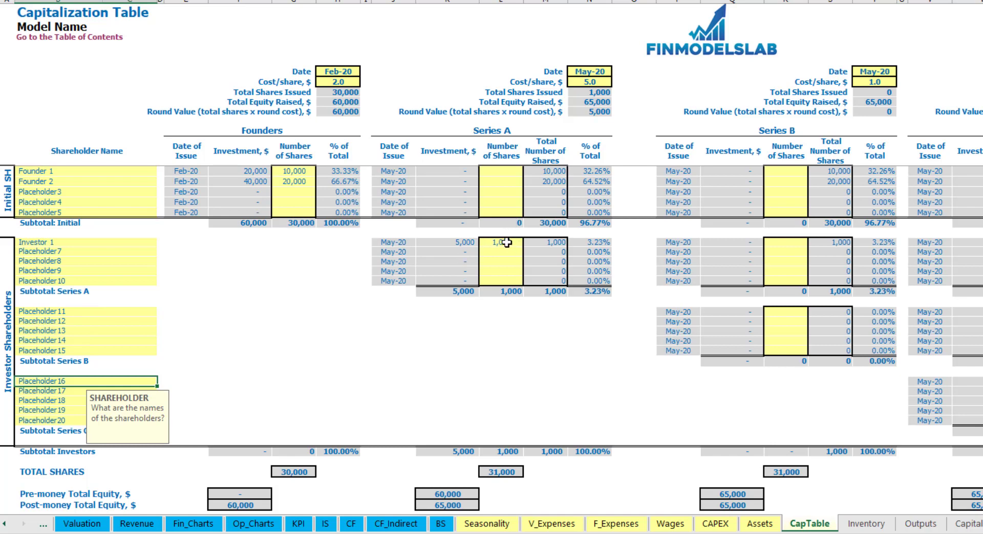
Step: Check the Series A share issue against Ordinary Equity Raisings in the Cash Flow Statement and Ordinary Equity in the Balance Sheet
{"action": "left_click_drag", "start_coordinate": [505, 243], "coordinate": [509, 281]}
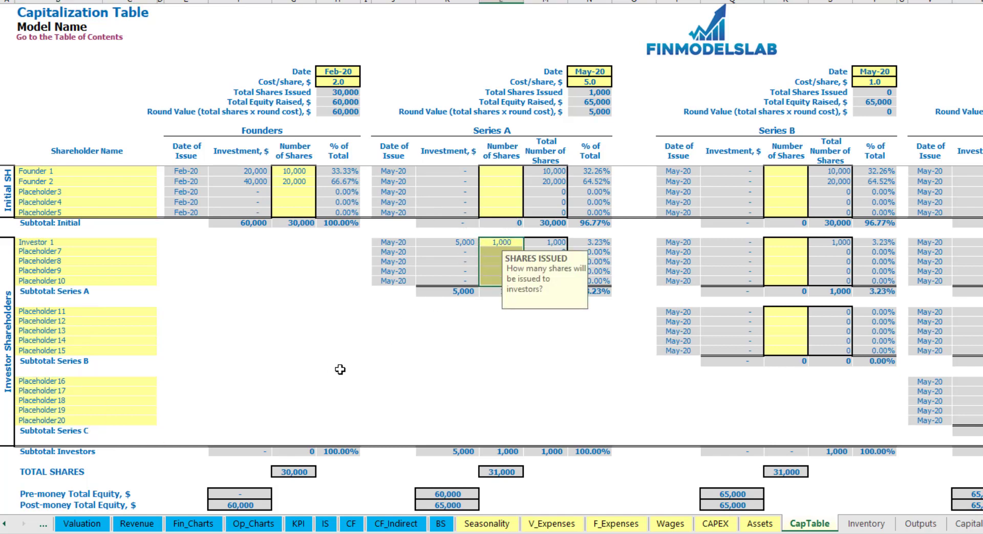
{"action": "left_click", "coordinate": [516, 330]}
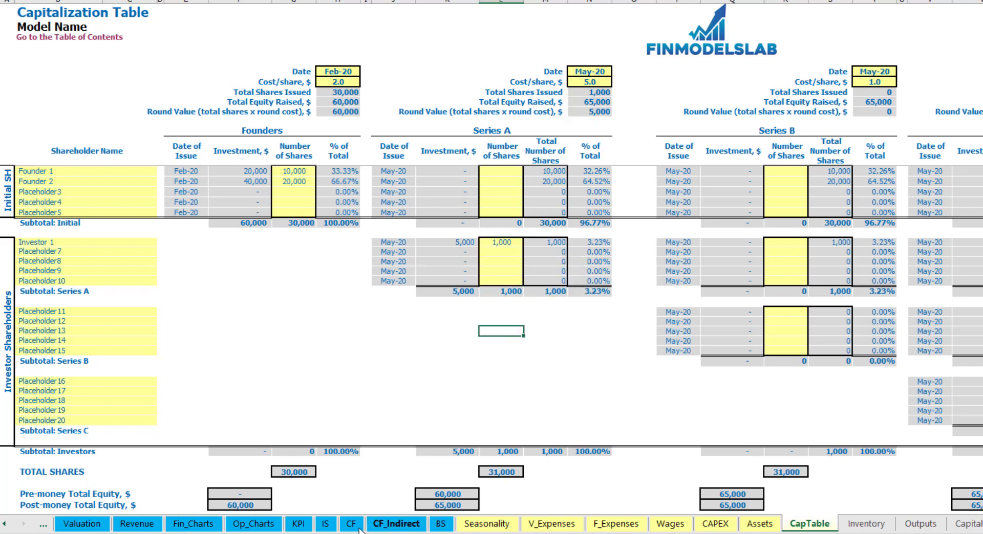
{"action": "left_click", "coordinate": [351, 523]}
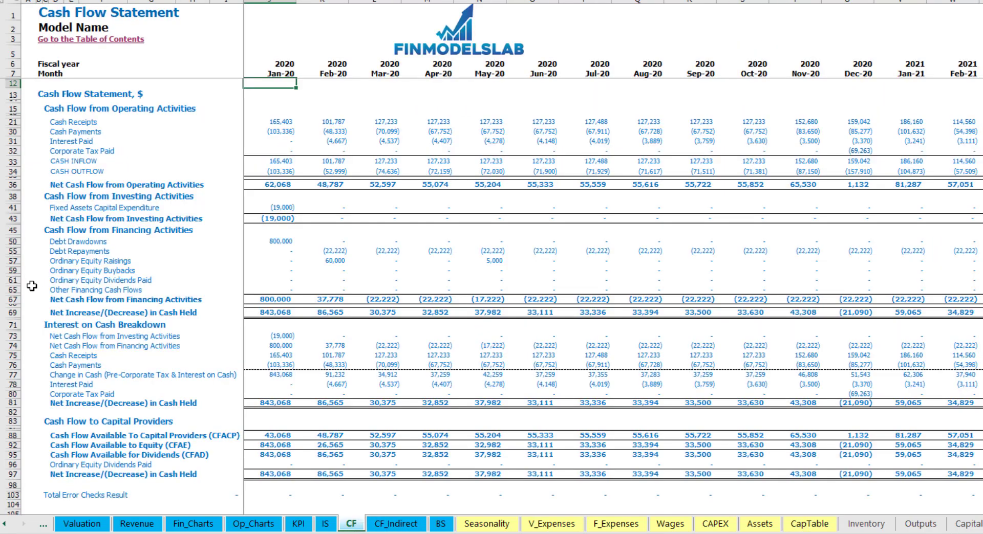
{"action": "left_click", "coordinate": [12, 260]}
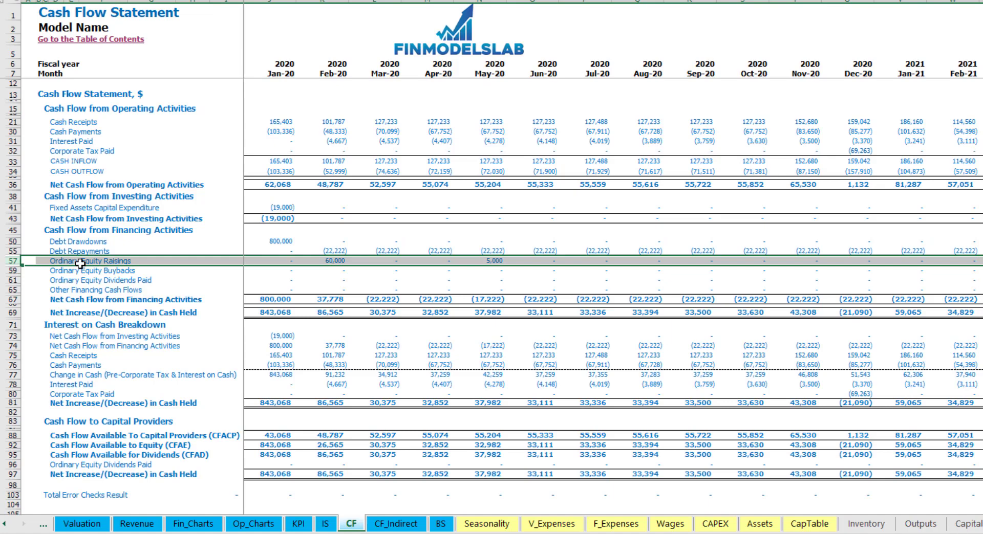
{"action": "left_click", "coordinate": [339, 262]}
{"action": "left_click", "coordinate": [492, 261]}
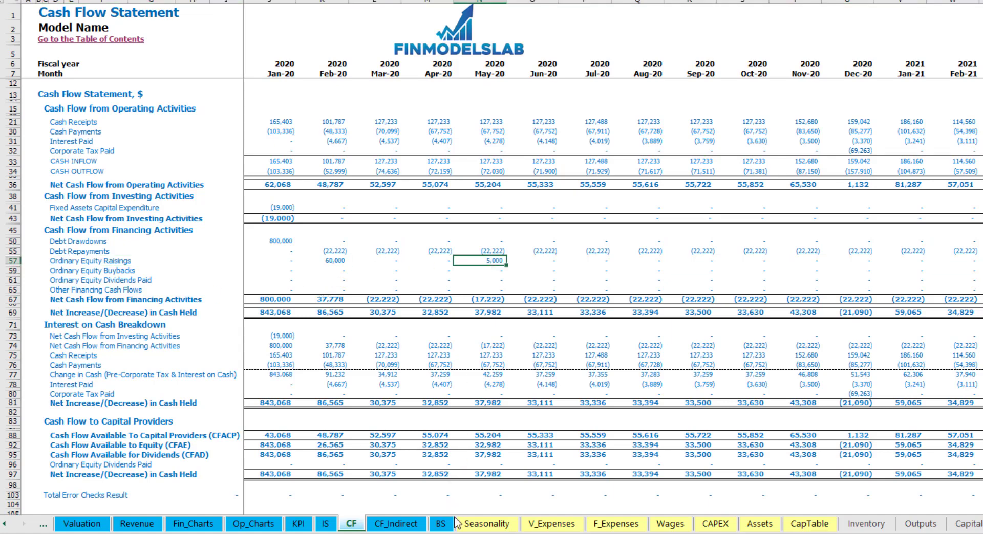
{"action": "left_click", "coordinate": [440, 522]}
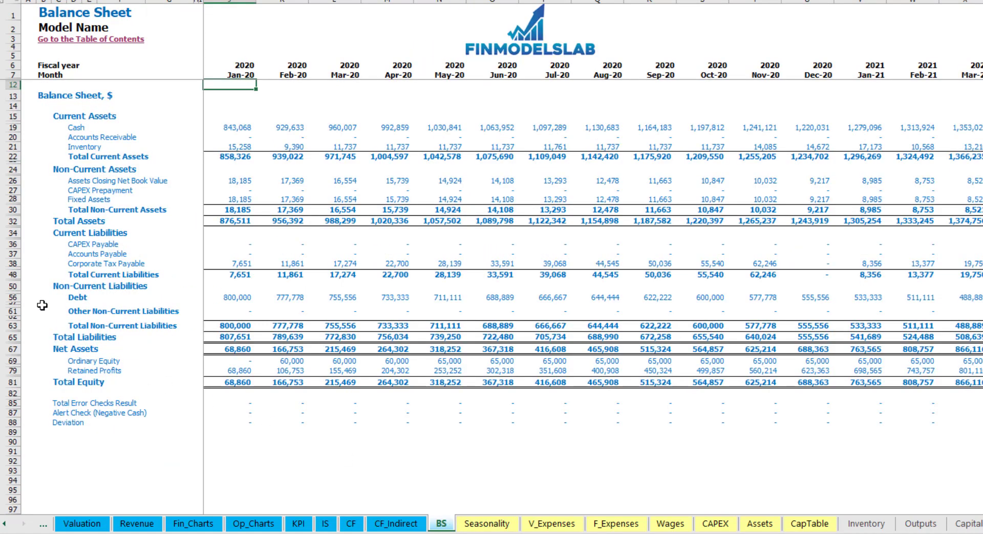
{"action": "left_click", "coordinate": [15, 361]}
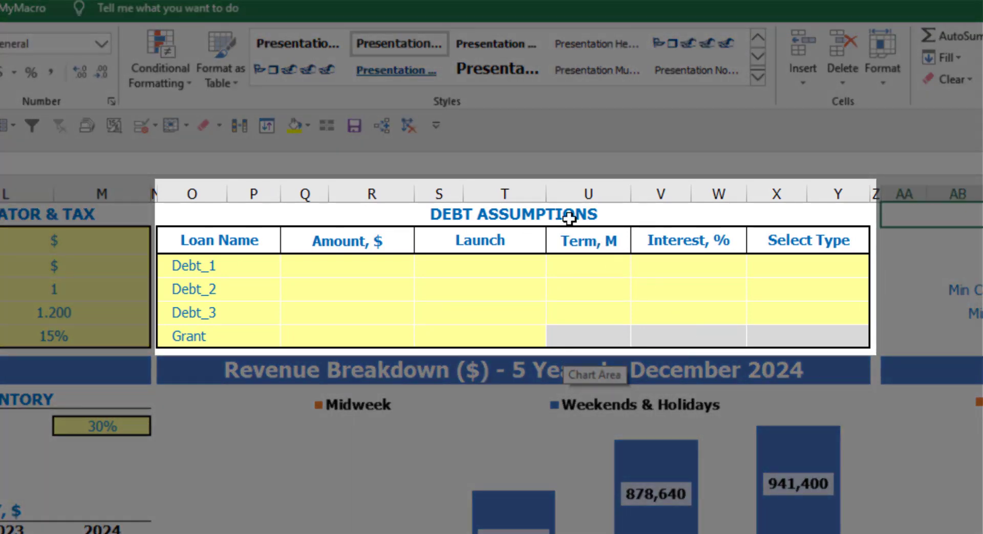
Step: Try the Annuity repayment type for Debt_1 in the DashBoard's debt assumptions, and set it to Usual instead
{"action": "left_click", "coordinate": [565, 215]}
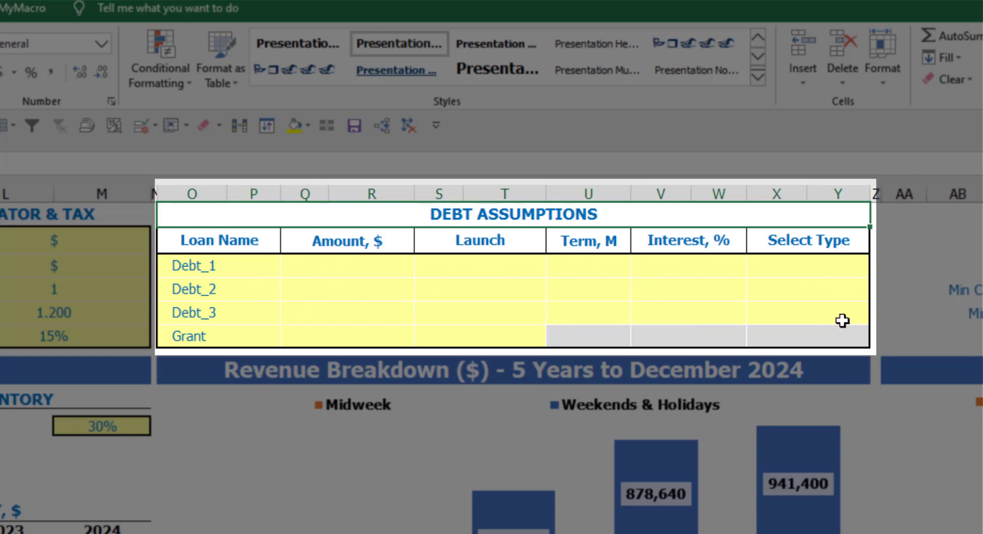
{"action": "left_click", "coordinate": [861, 262]}
{"action": "left_click", "coordinate": [878, 269]}
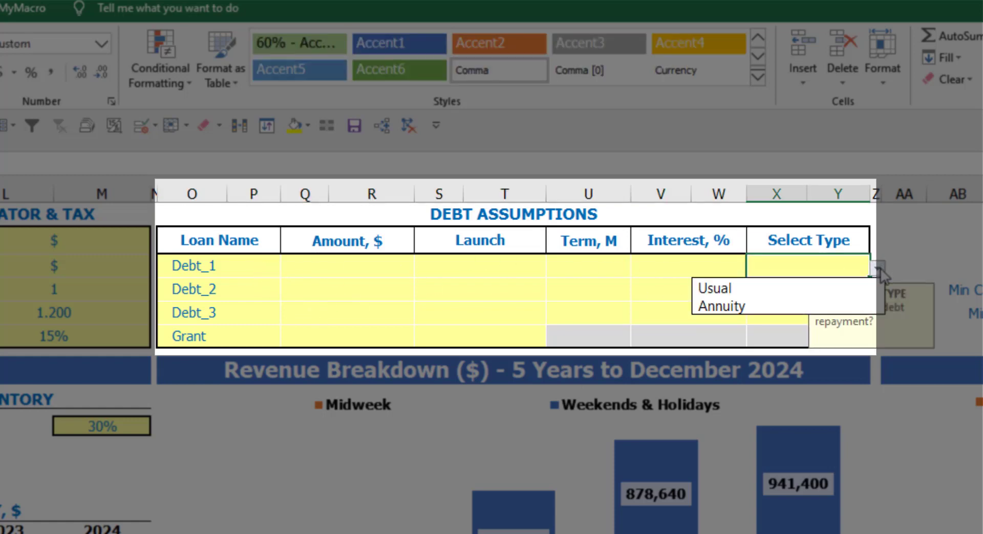
{"action": "left_click", "coordinate": [854, 300]}
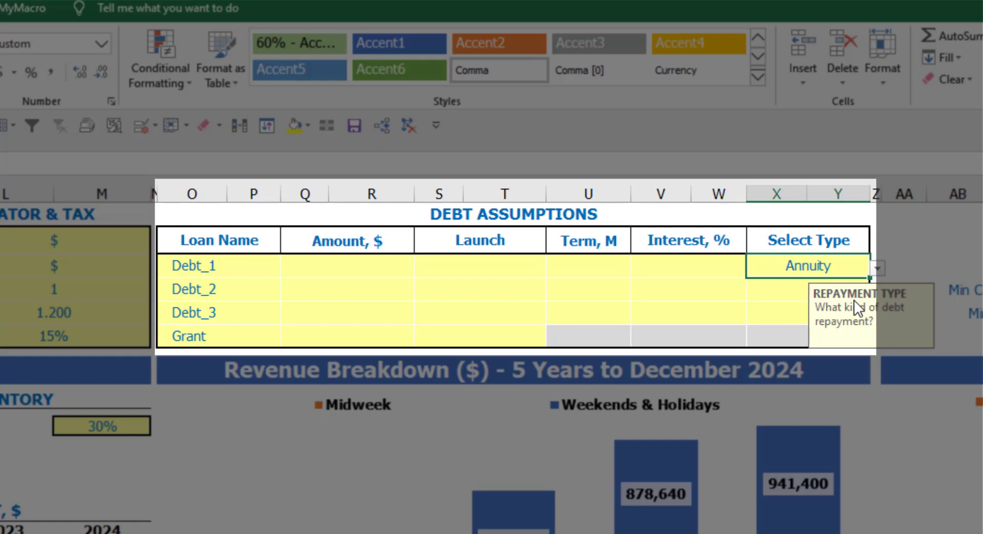
{"action": "left_click", "coordinate": [878, 268]}
{"action": "left_click", "coordinate": [841, 290]}
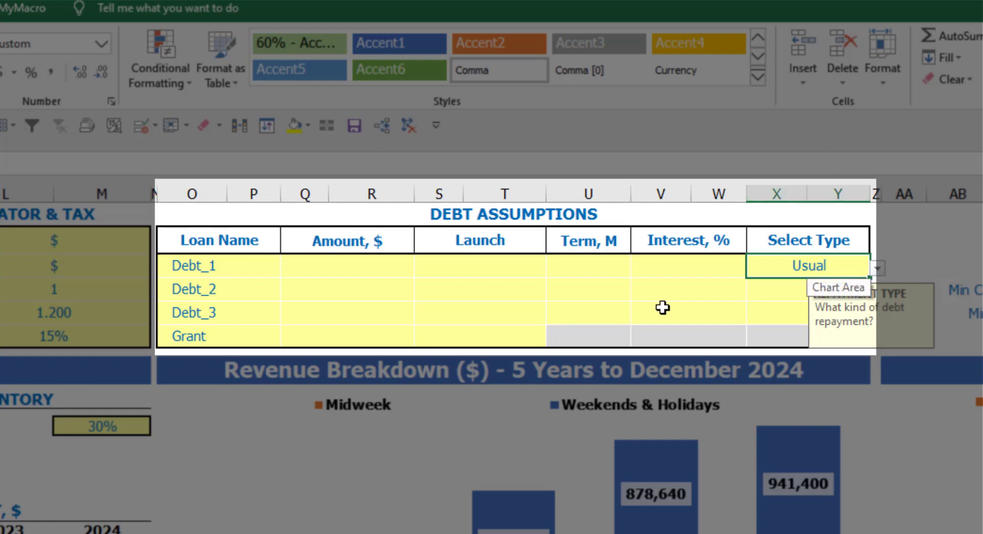
Step: Set Debt_1's loan amount to 1,000,000 and its launch month to Feb-20
{"action": "left_click", "coordinate": [389, 266]}
{"action": "type", "text": "1,00"}
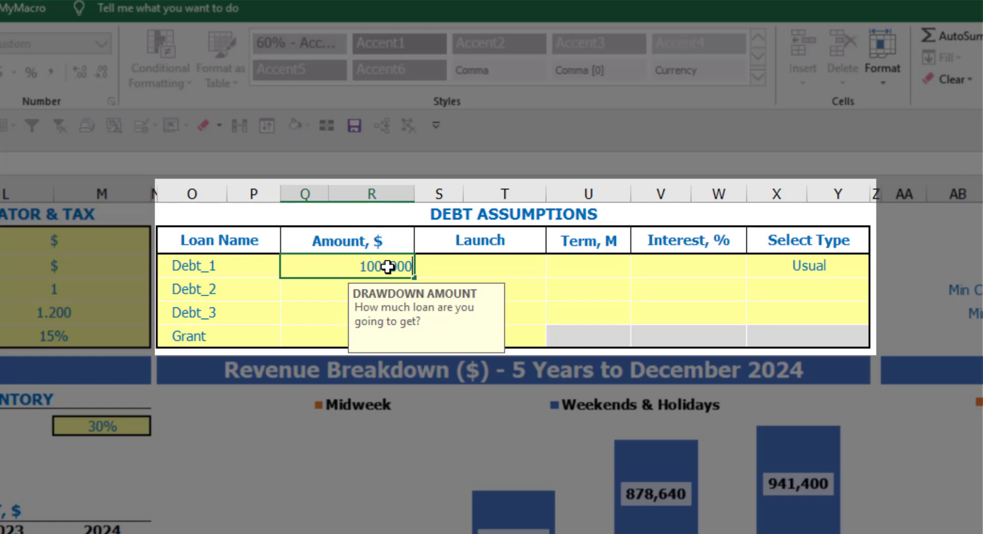
{"action": "type", "text": "0,000"}
{"action": "key", "text": "Return"}
{"action": "left_click", "coordinate": [543, 265]}
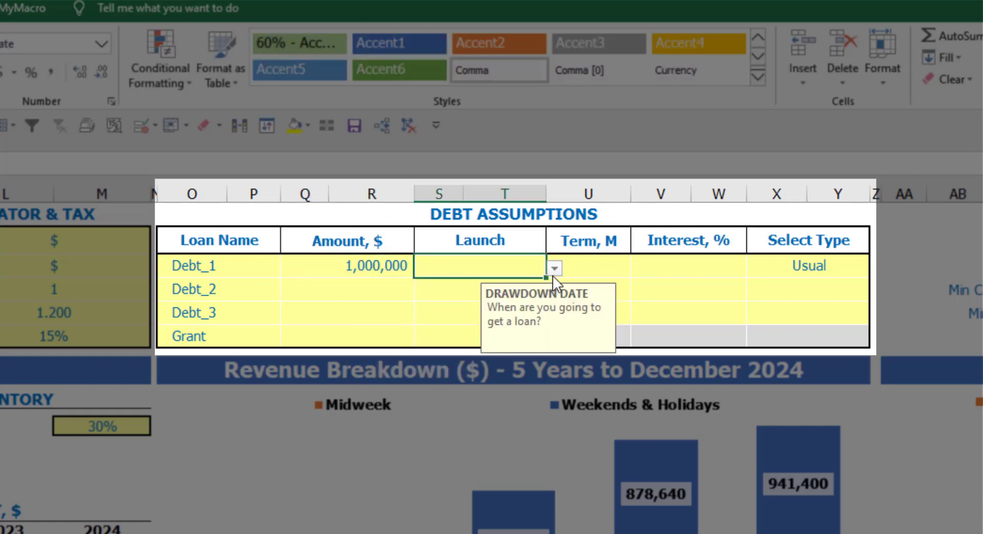
{"action": "left_click", "coordinate": [555, 269]}
{"action": "left_click", "coordinate": [510, 306]}
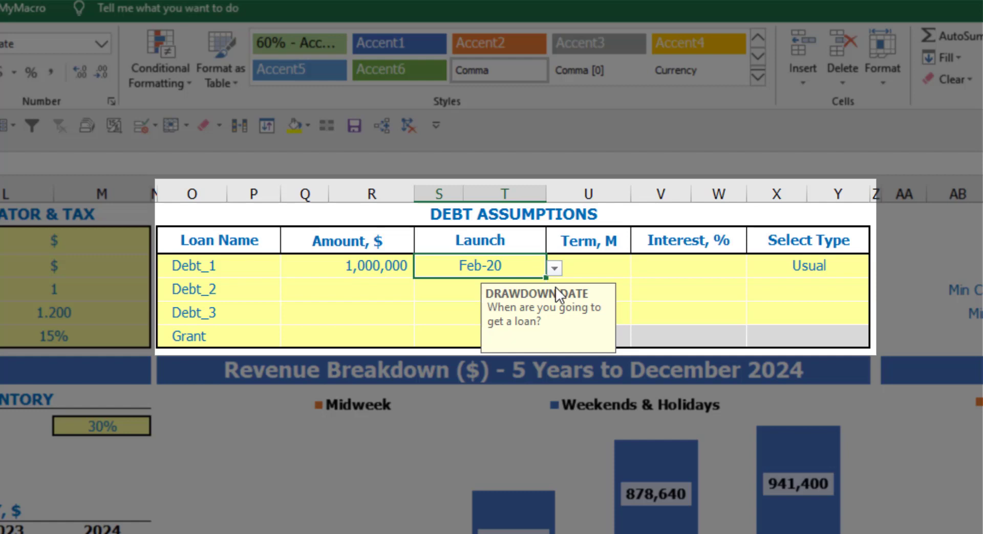
Step: Set Debt_1's repayment term to 60 months and its annual interest rate to 5%
{"action": "left_click", "coordinate": [589, 258]}
{"action": "type", "text": "60"}
{"action": "key", "text": "Return"}
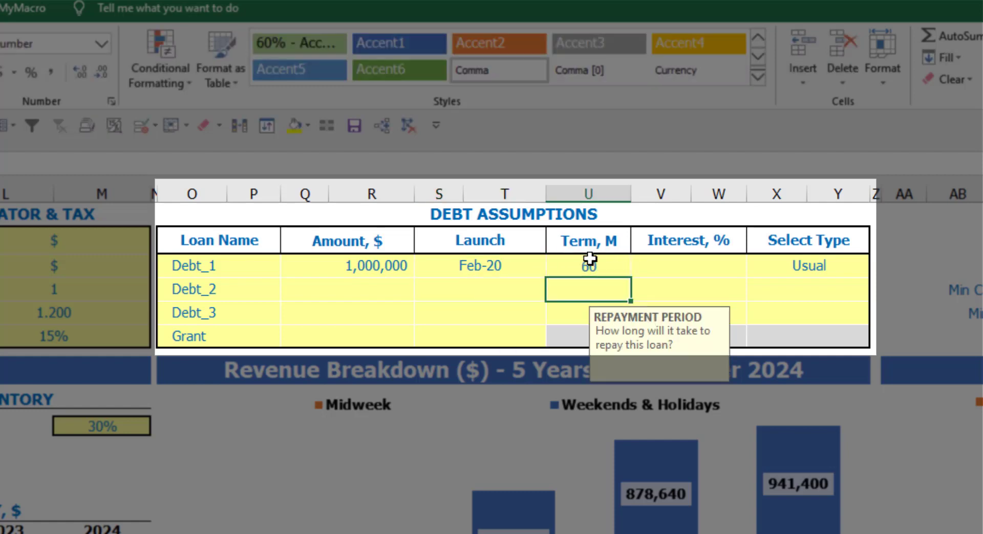
{"action": "left_click", "coordinate": [648, 264]}
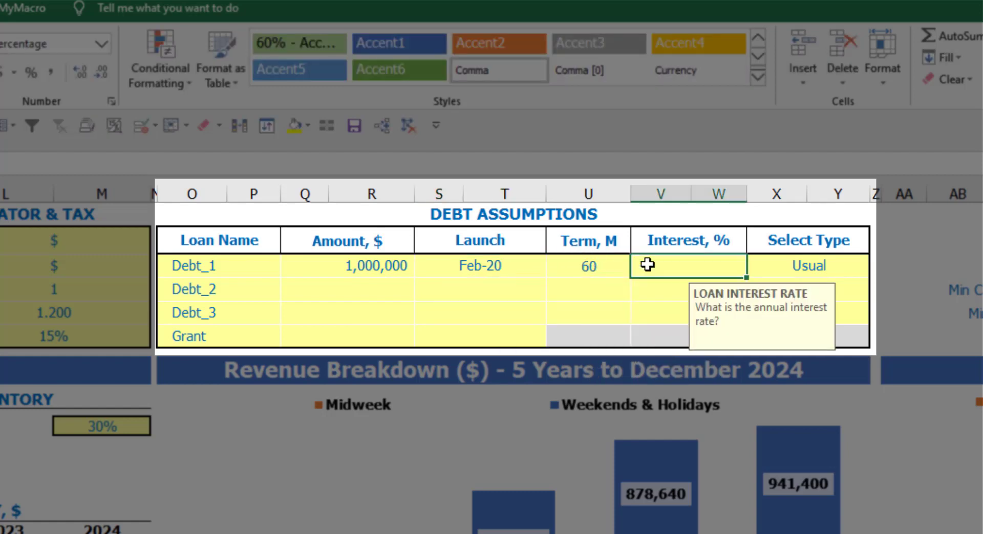
{"action": "type", "text": "5"}
{"action": "key", "text": "Return"}
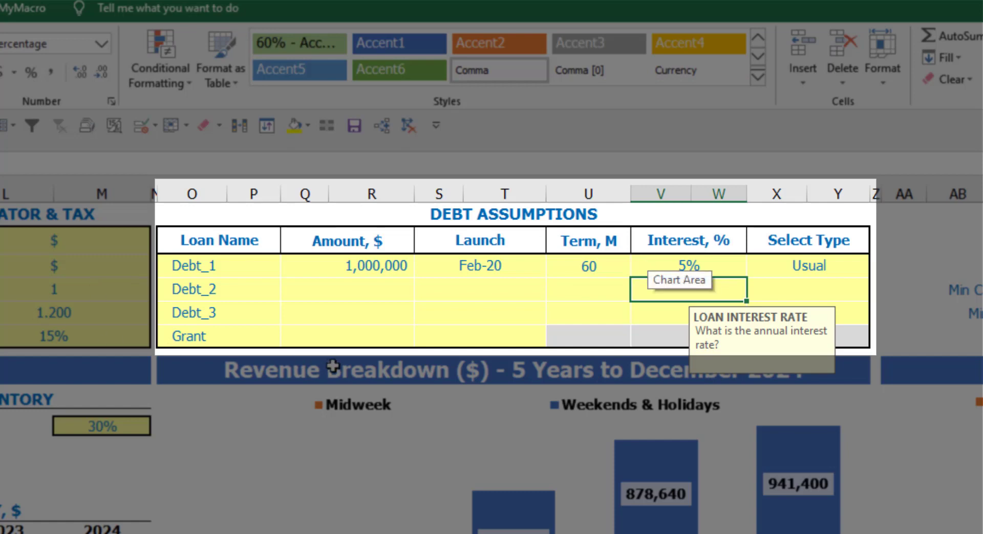
Step: Enter a grant of 500,000 in the debt assumptions with Mar-20 as its launch month
{"action": "left_click", "coordinate": [362, 339]}
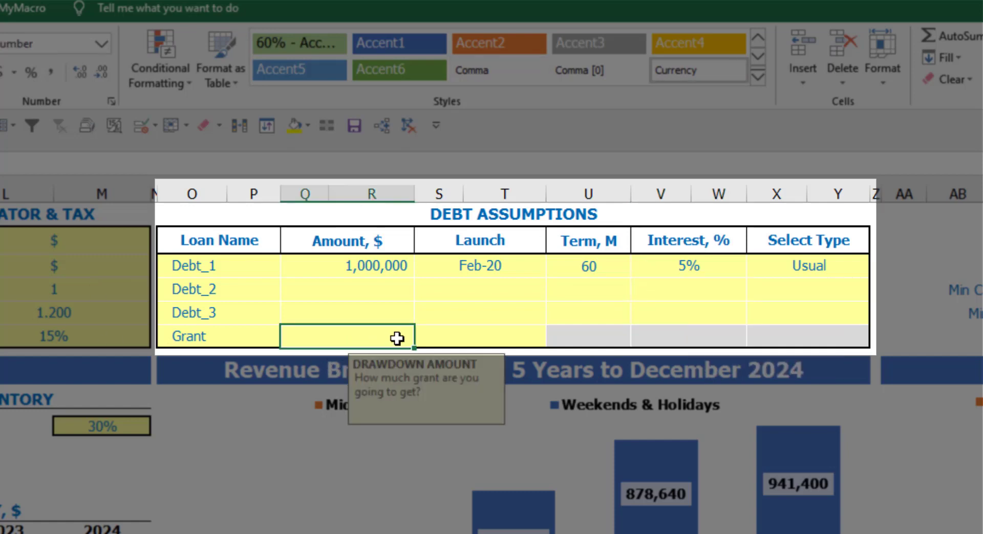
{"action": "type", "text": "500000"}
{"action": "key", "text": "Return"}
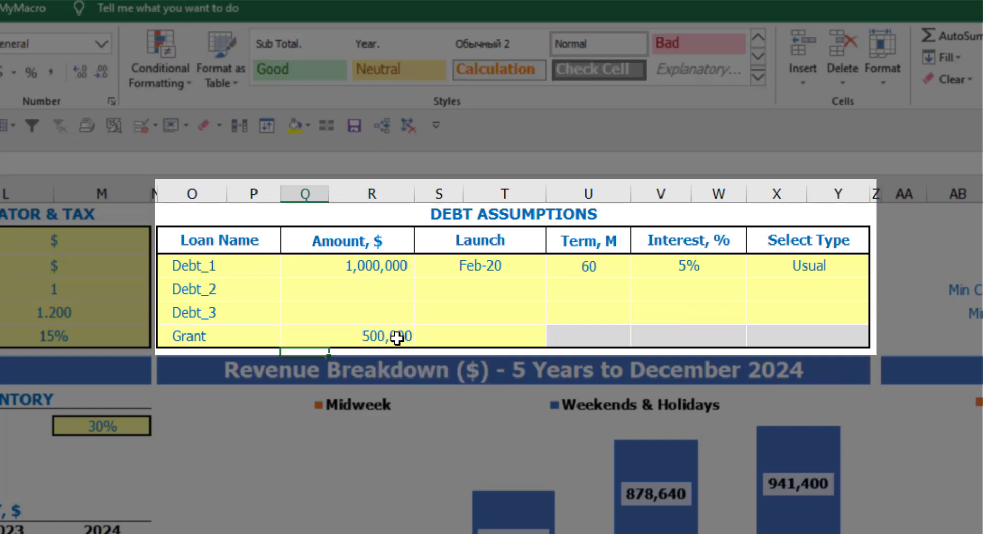
{"action": "left_click", "coordinate": [509, 339]}
{"action": "left_click", "coordinate": [554, 339]}
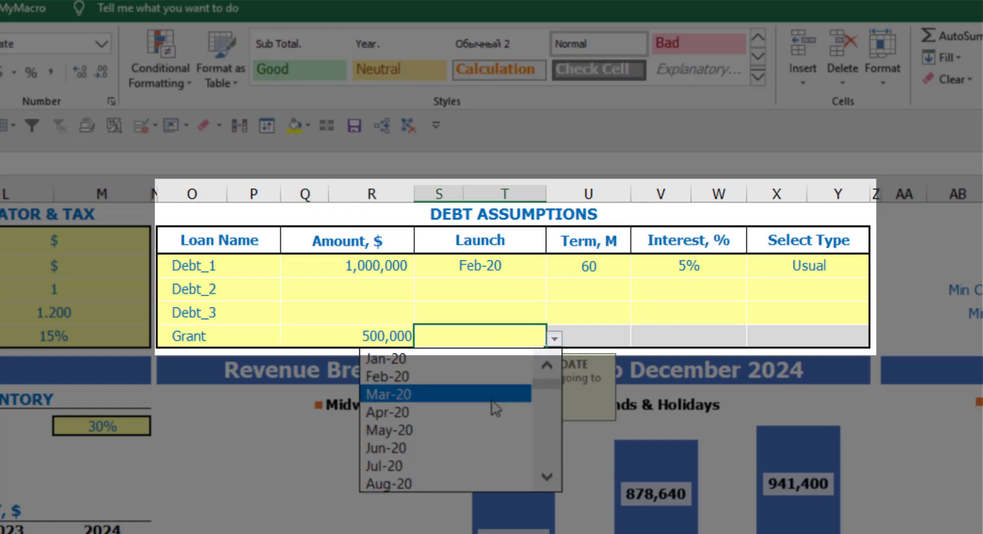
{"action": "left_click", "coordinate": [410, 395]}
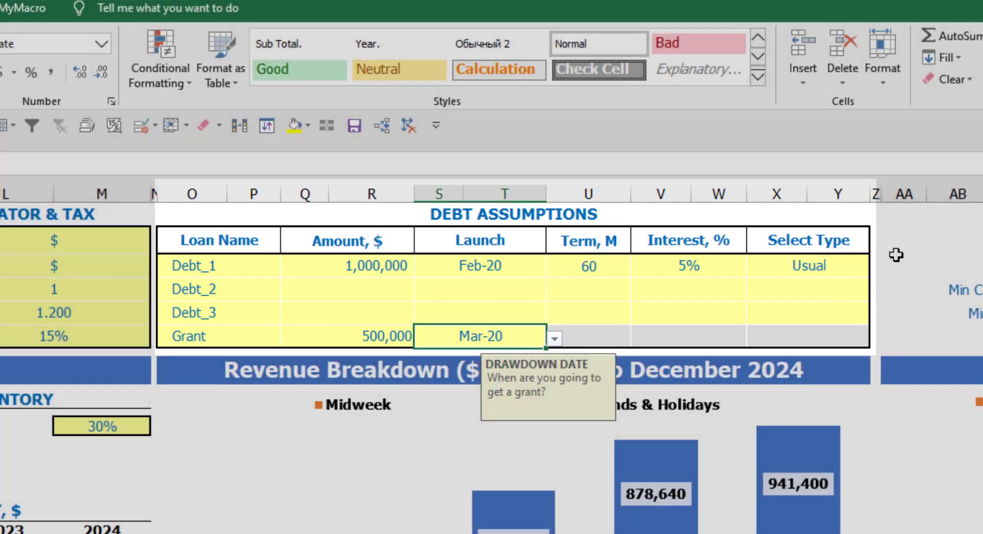
{"action": "left_click", "coordinate": [896, 252]}
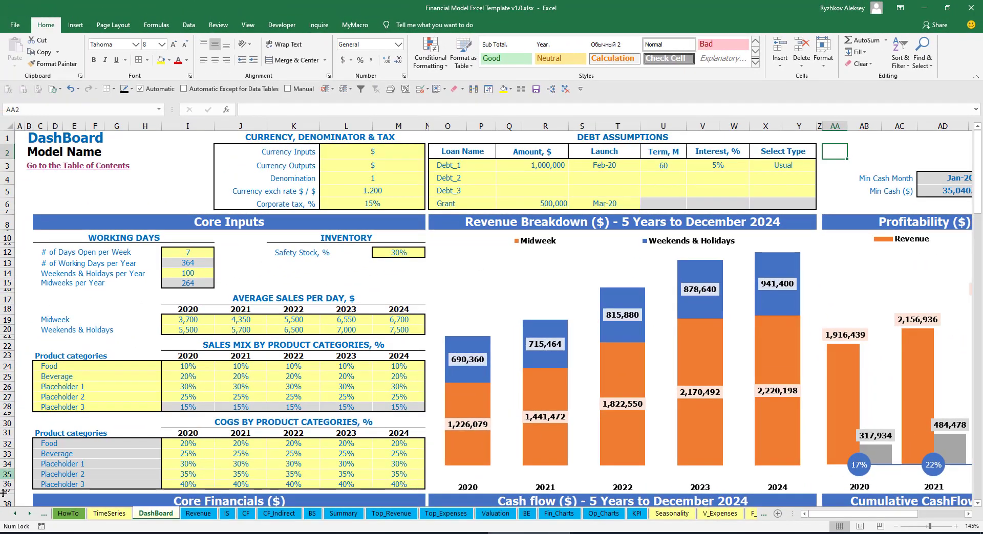
Step: Examine the balance, repayment and interest calculations for Debt_1 to Debt_3 and the total debts on the Capital sheet
{"action": "left_click", "coordinate": [30, 513]}
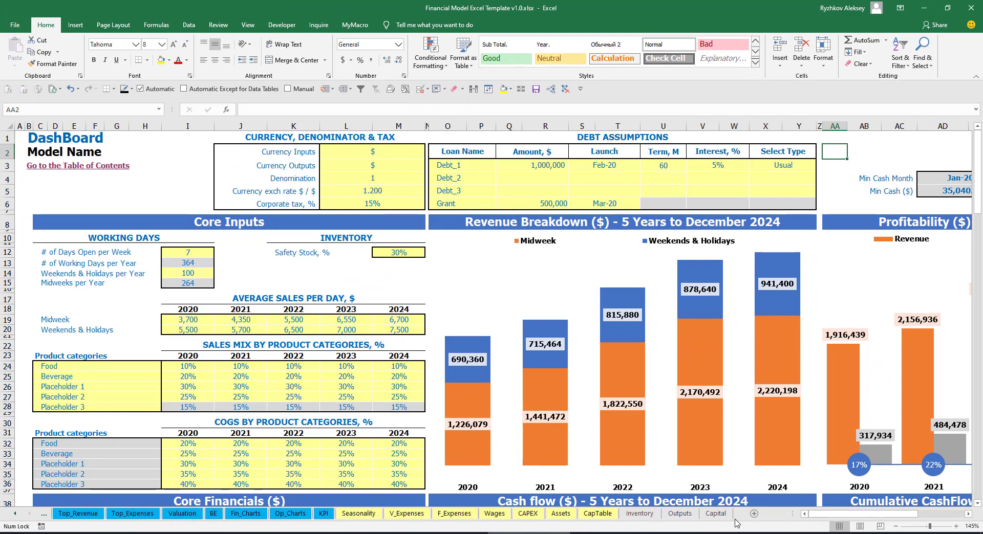
{"action": "left_click", "coordinate": [716, 513]}
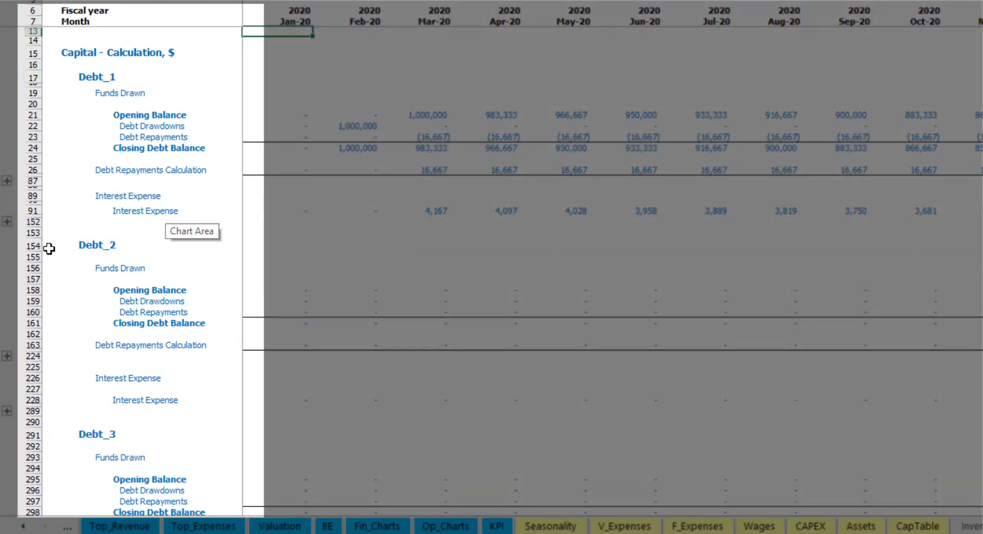
{"action": "scroll", "coordinate": [28, 248], "scroll_direction": "down", "scroll_amount": 5}
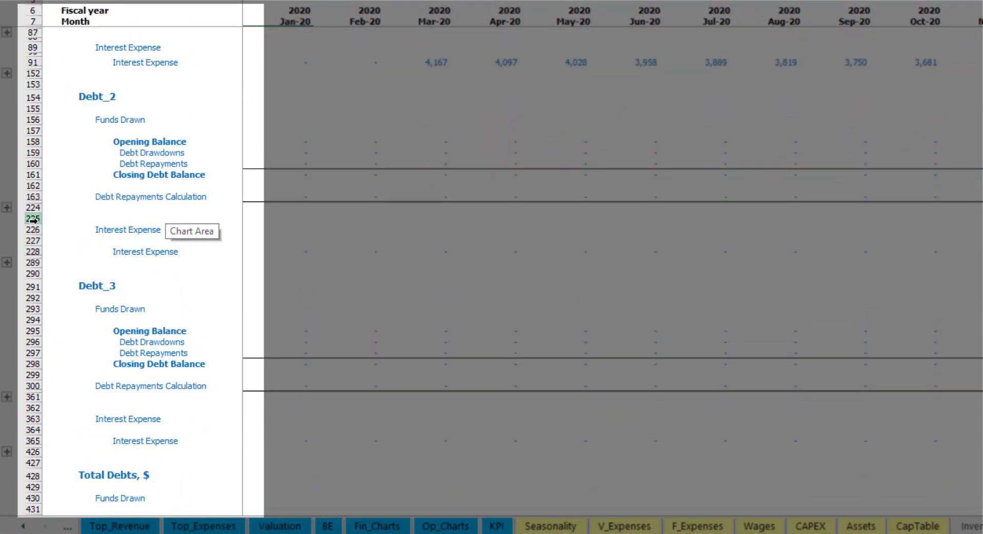
{"action": "scroll", "coordinate": [42, 226], "scroll_direction": "down", "scroll_amount": 5}
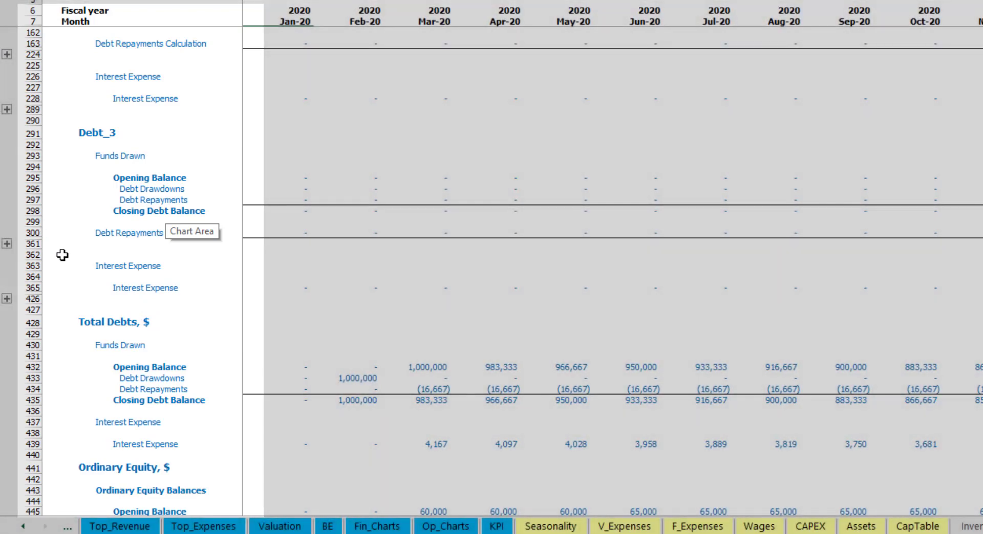
{"action": "scroll", "coordinate": [62, 255], "scroll_direction": "up", "scroll_amount": 5}
{"action": "scroll", "coordinate": [62, 255], "scroll_direction": "up", "scroll_amount": 4}
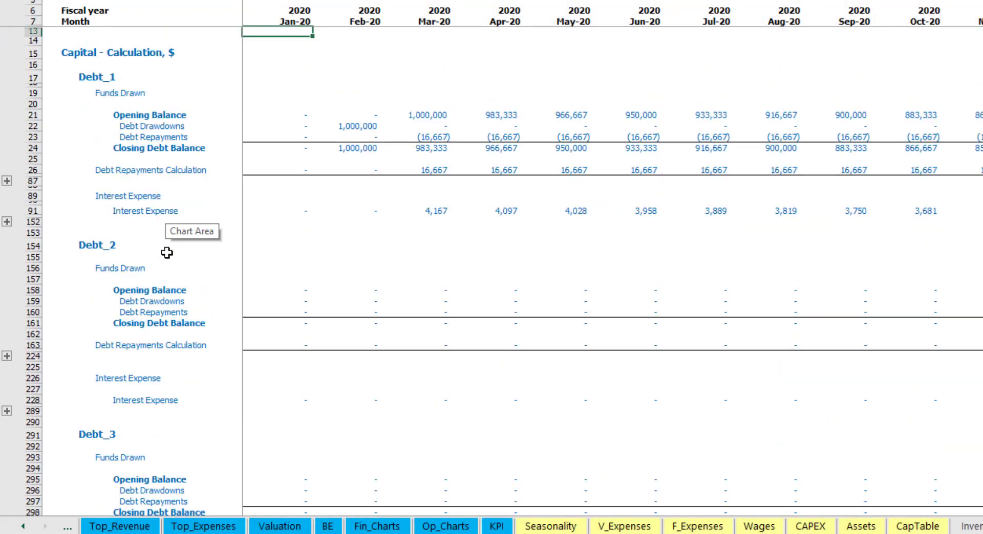
Step: Check the monthly Interest Expense row in the Income Statement
{"action": "left_click", "coordinate": [23, 526]}
{"action": "left_click", "coordinate": [23, 526]}
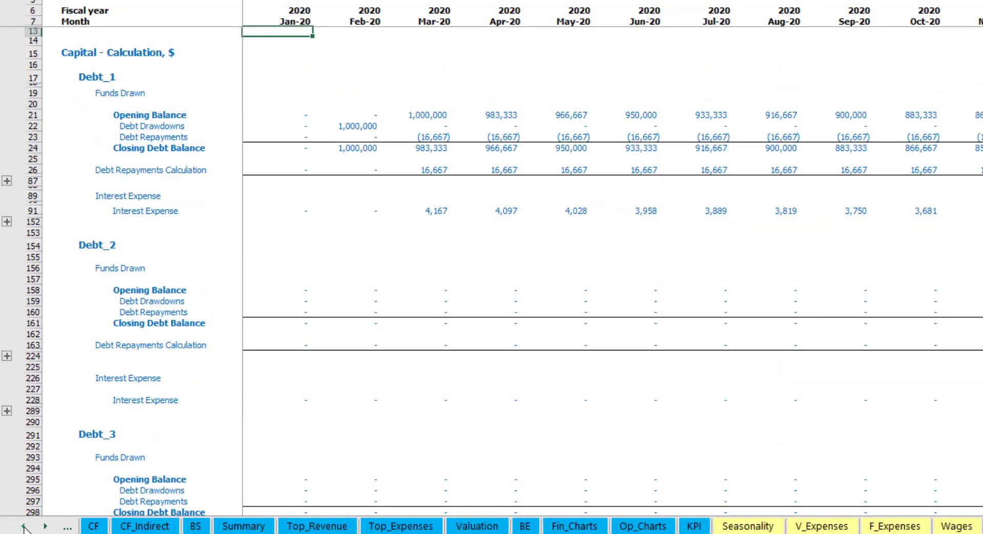
{"action": "left_click", "coordinate": [23, 526]}
{"action": "left_click", "coordinate": [221, 527]}
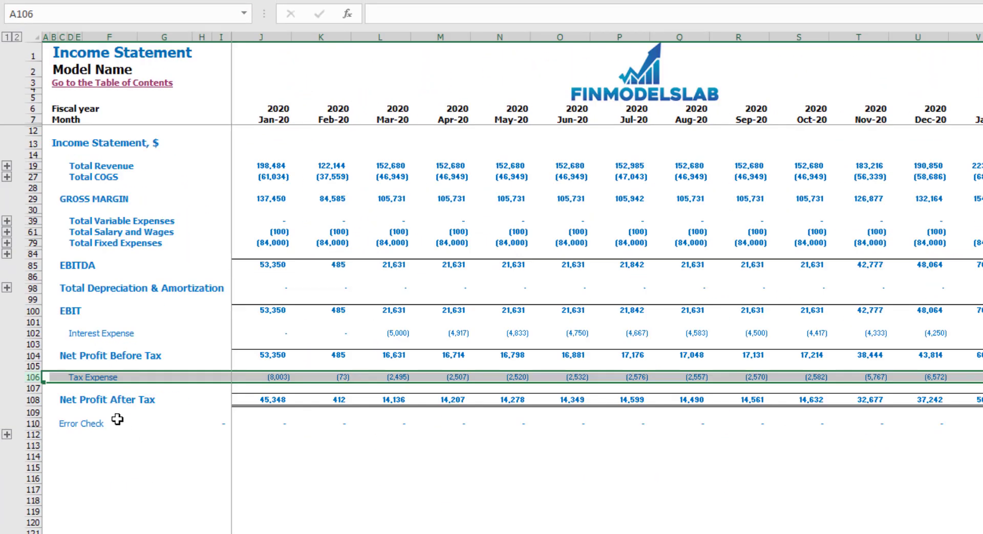
{"action": "left_click", "coordinate": [33, 334]}
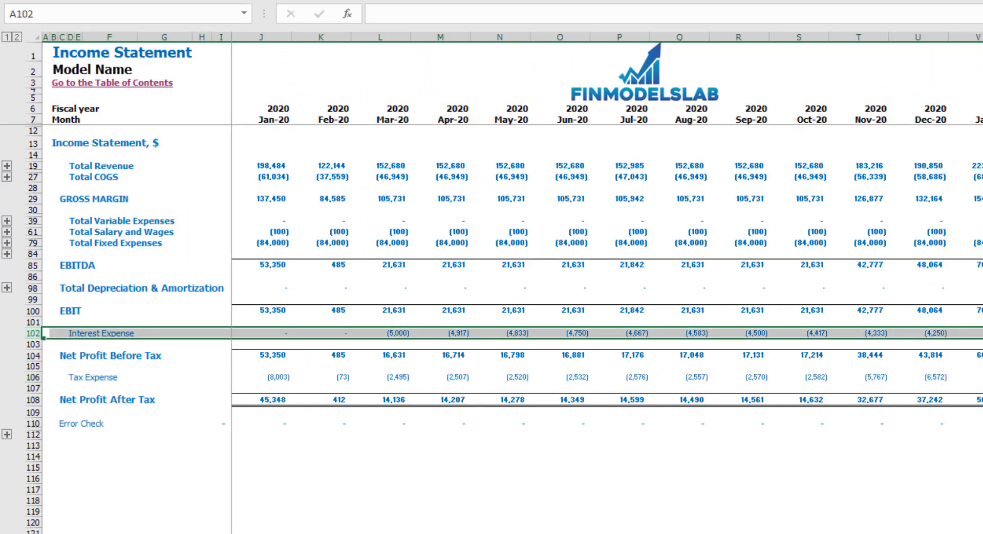
Step: Check interest paid, debt drawdowns and repayments in the Cash Flow Statement, and the Debt row in the Balance Sheet
{"action": "left_click", "coordinate": [241, 533]}
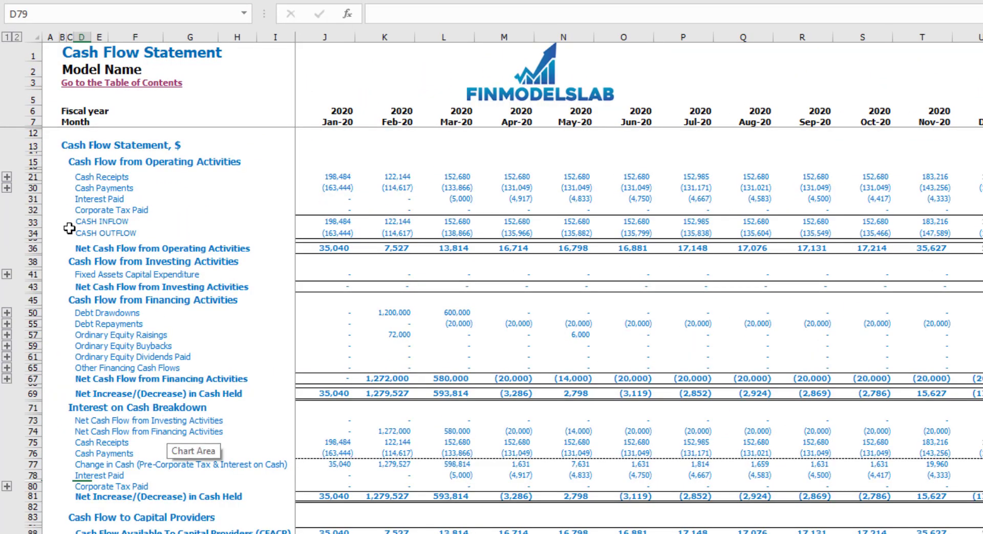
{"action": "left_click", "coordinate": [36, 200]}
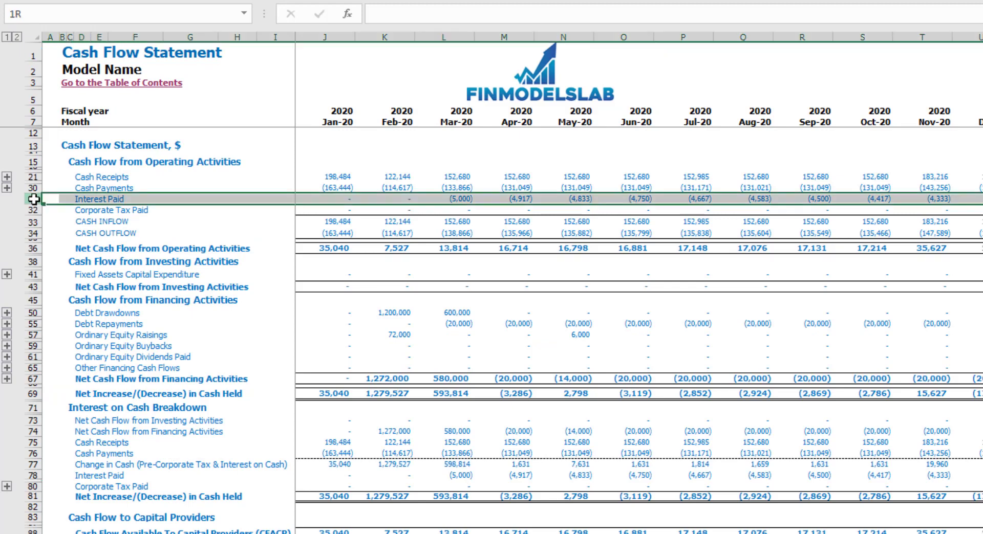
{"action": "left_click", "coordinate": [34, 313]}
{"action": "left_click", "coordinate": [33, 324]}
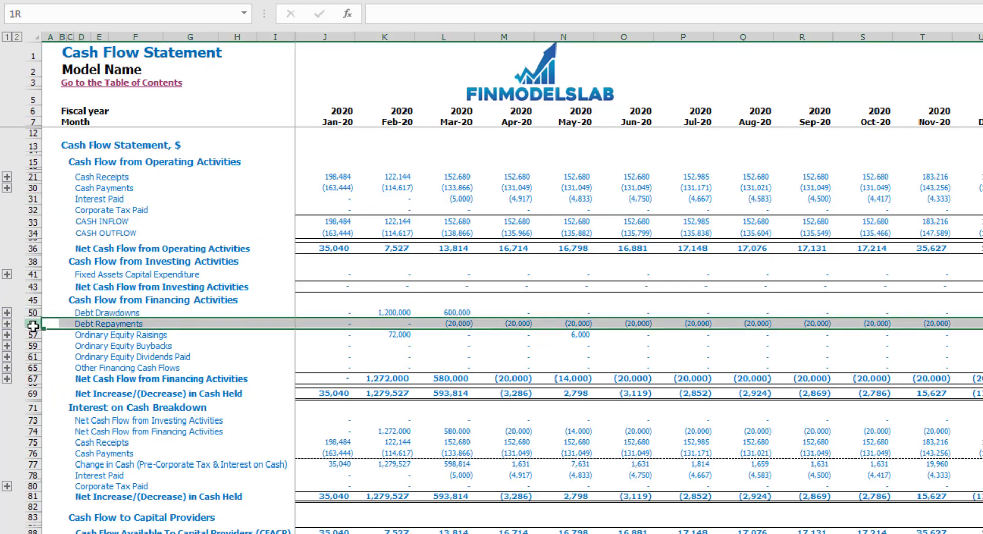
{"action": "left_click", "coordinate": [276, 533]}
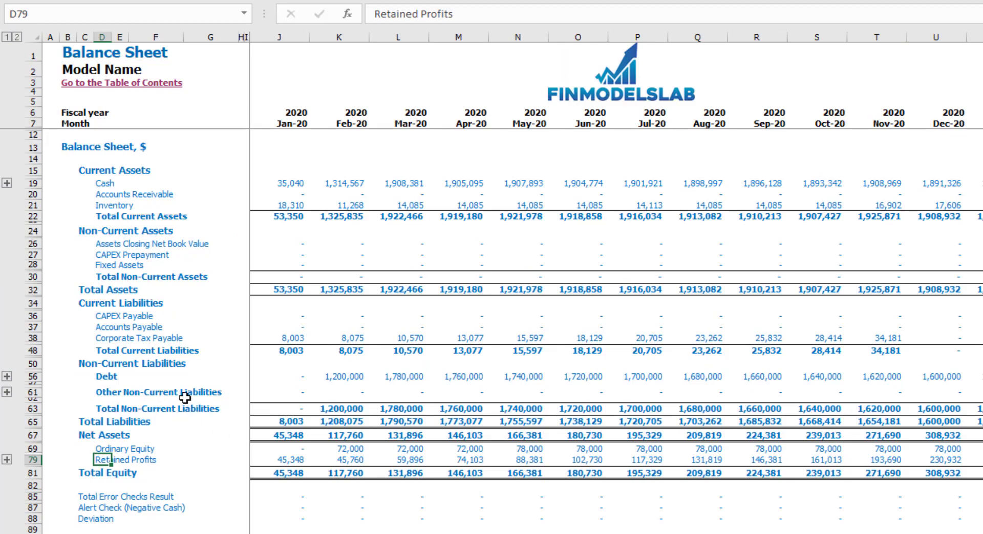
{"action": "left_click", "coordinate": [33, 376]}
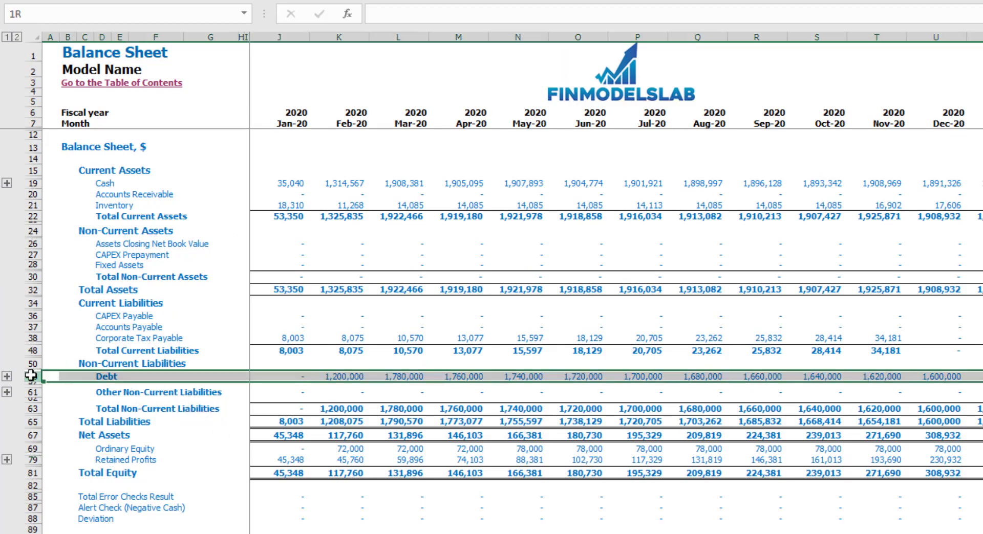
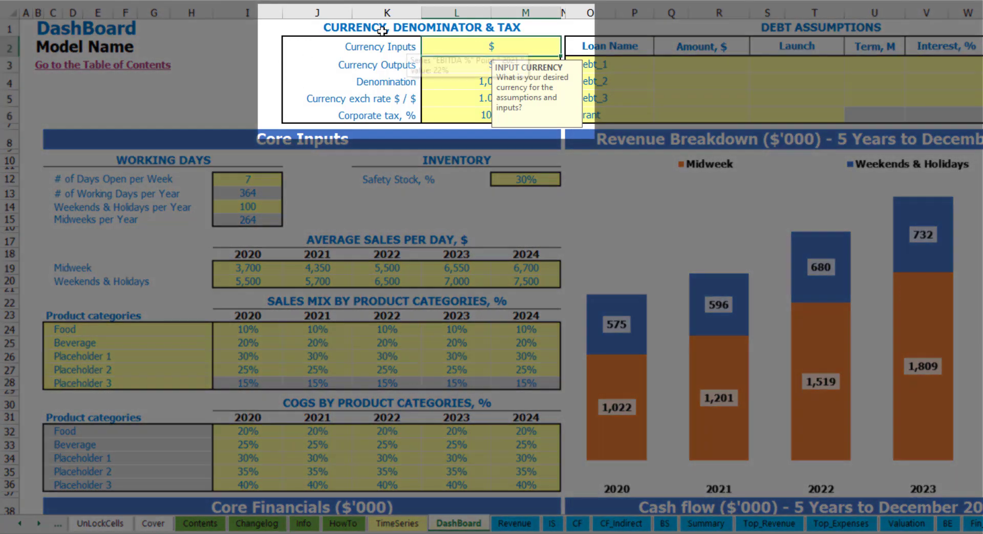
Step: Set the dashboard's input currency to USD and the output currency to EUR
{"action": "left_click", "coordinate": [231, 53]}
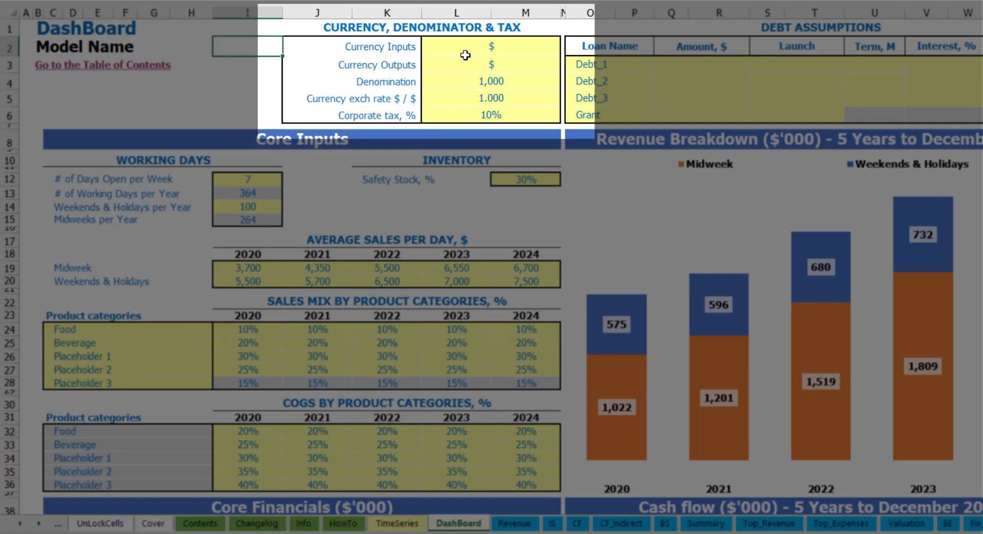
{"action": "left_click", "coordinate": [475, 47]}
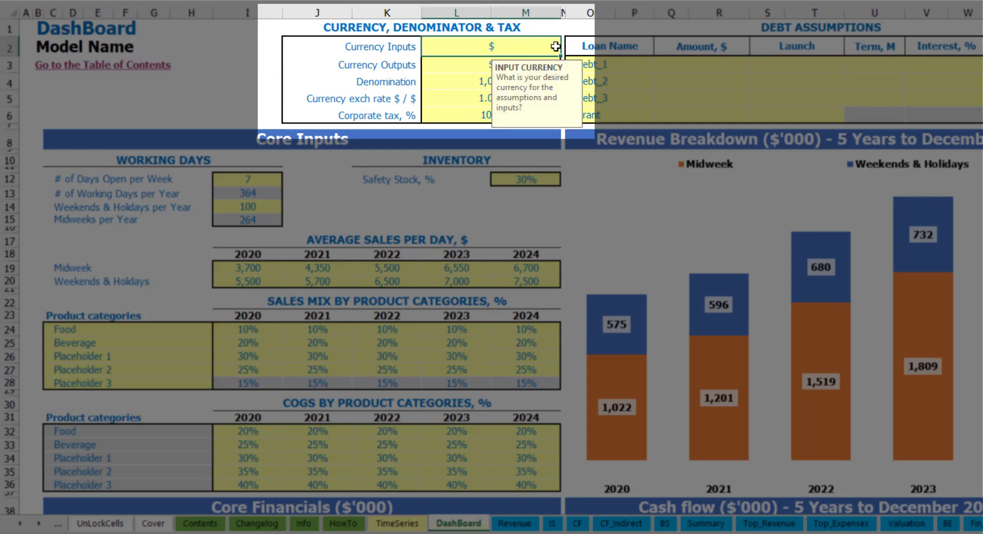
{"action": "left_click", "coordinate": [443, 68]}
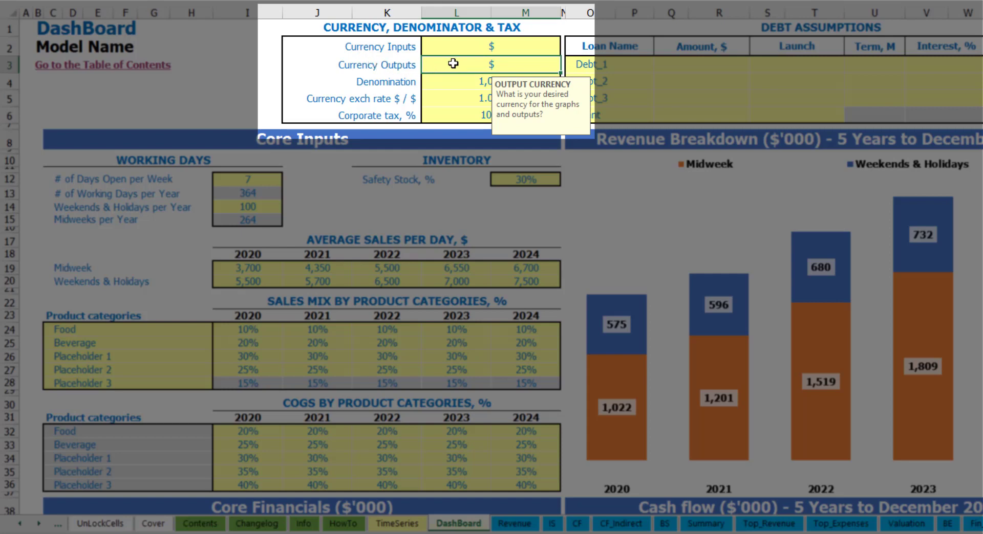
{"action": "left_click", "coordinate": [462, 49]}
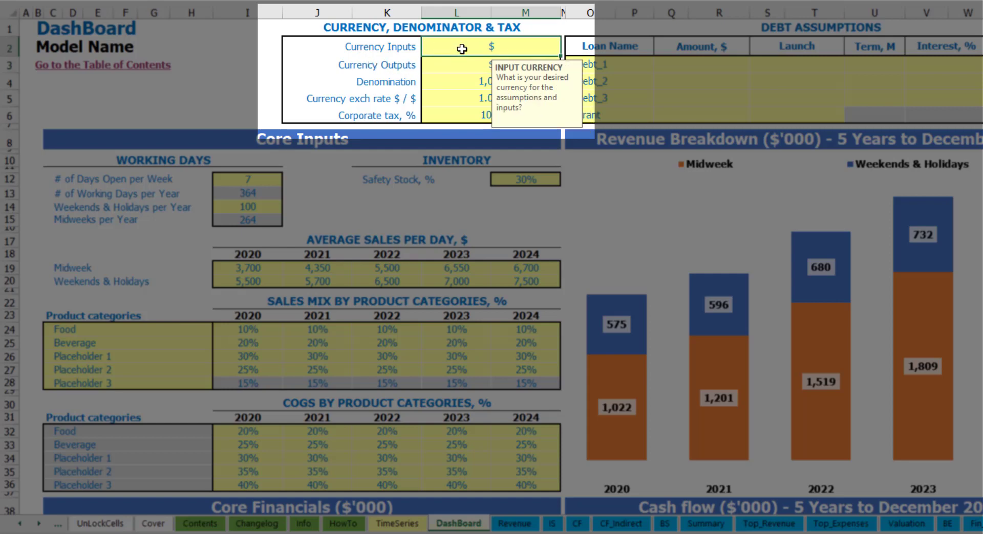
{"action": "left_click", "coordinate": [460, 65]}
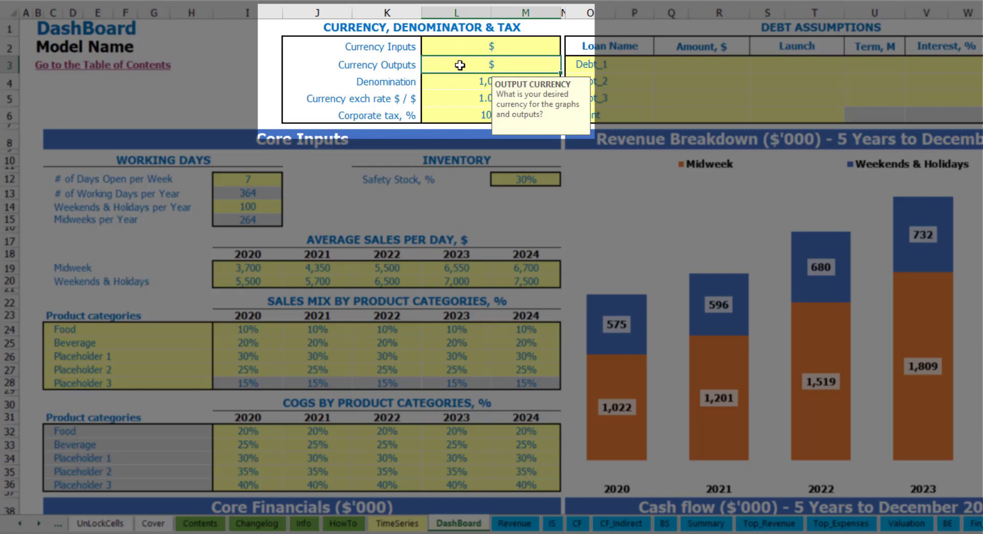
{"action": "left_click", "coordinate": [476, 47]}
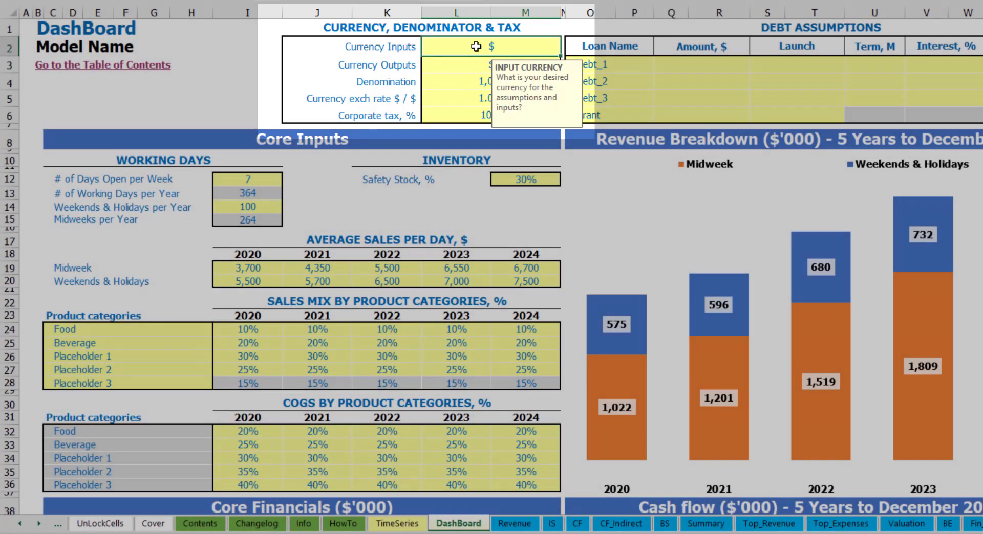
{"action": "type", "text": "USD"}
{"action": "key", "text": "Return"}
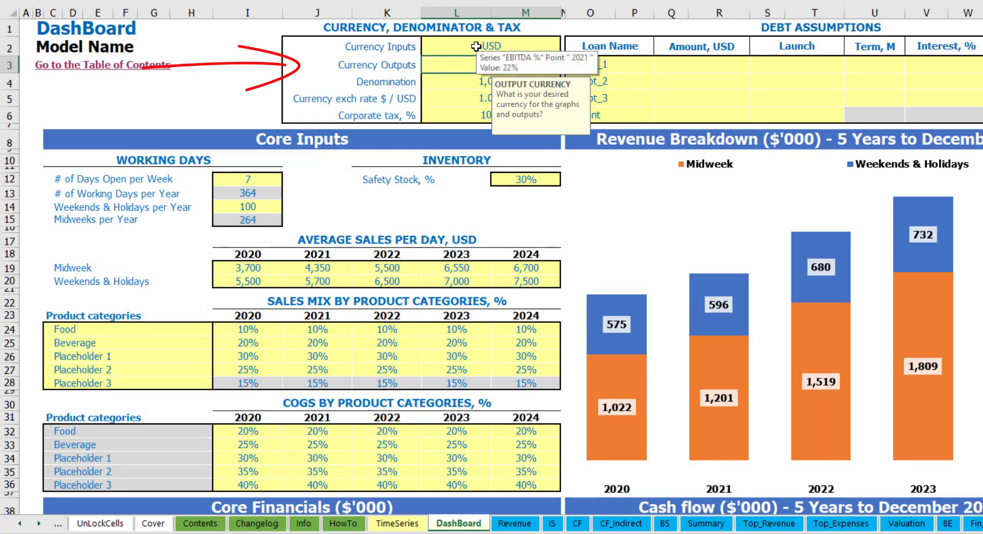
{"action": "type", "text": "EUR"}
{"action": "key", "text": "Return"}
{"action": "key", "text": "Return"}
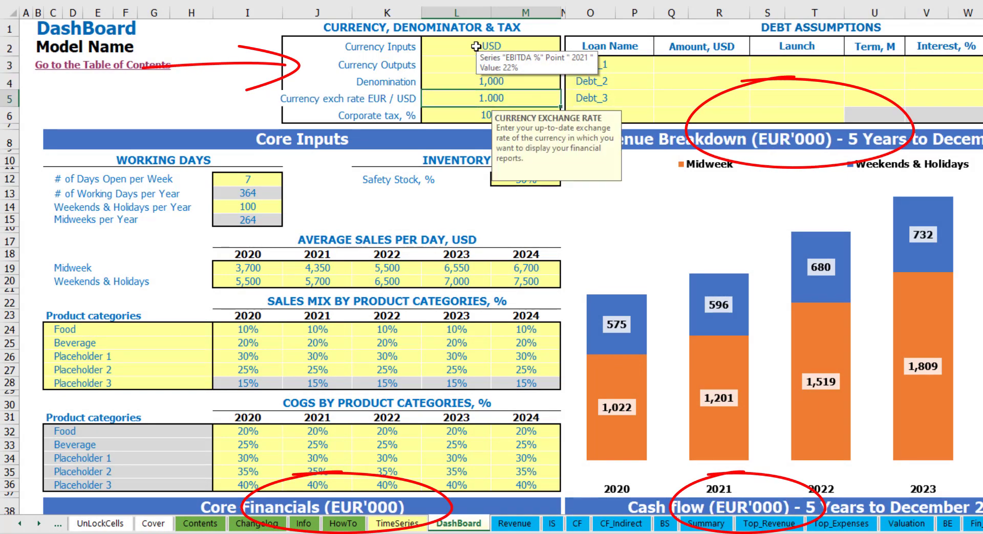
{"action": "left_click", "coordinate": [256, 69]}
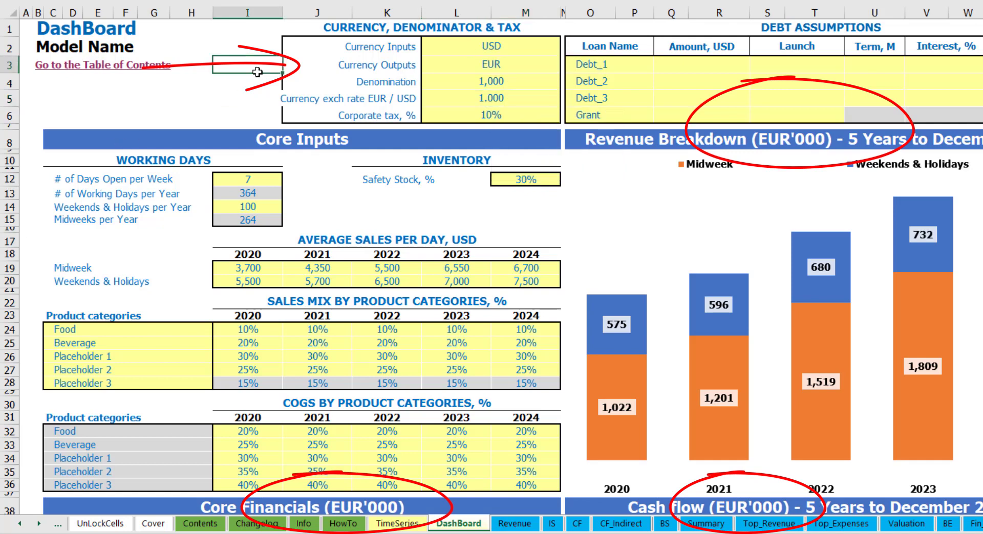
Step: Set the EUR / USD currency exchange rate to 1.2 and review it against the input and output currencies
{"action": "left_click", "coordinate": [475, 97]}
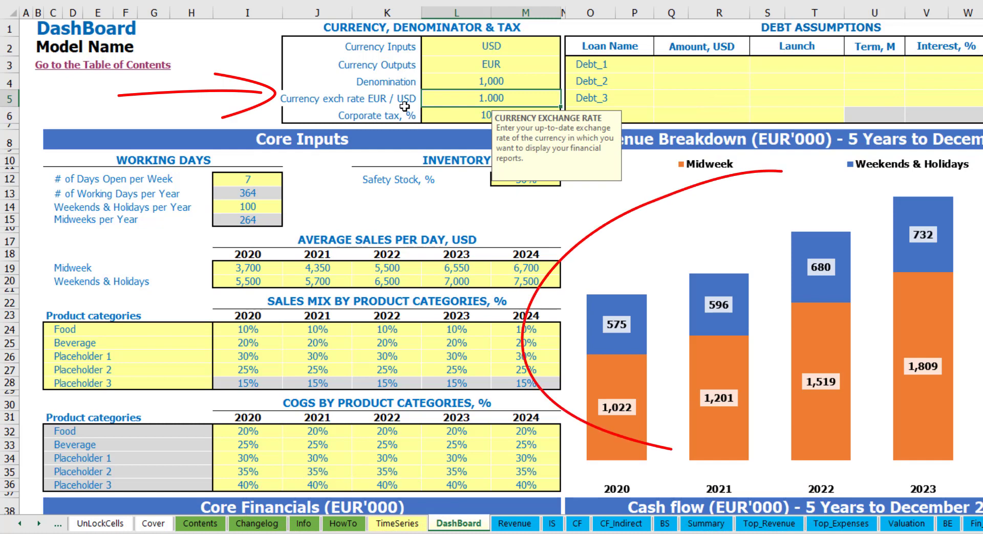
{"action": "type", "text": "1.2"}
{"action": "key", "text": "Return"}
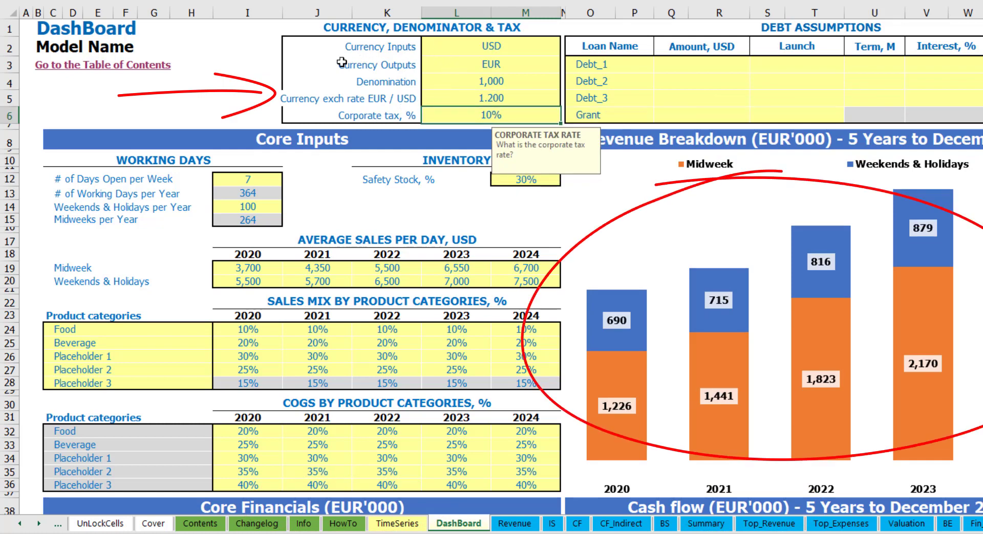
{"action": "left_click", "coordinate": [465, 44]}
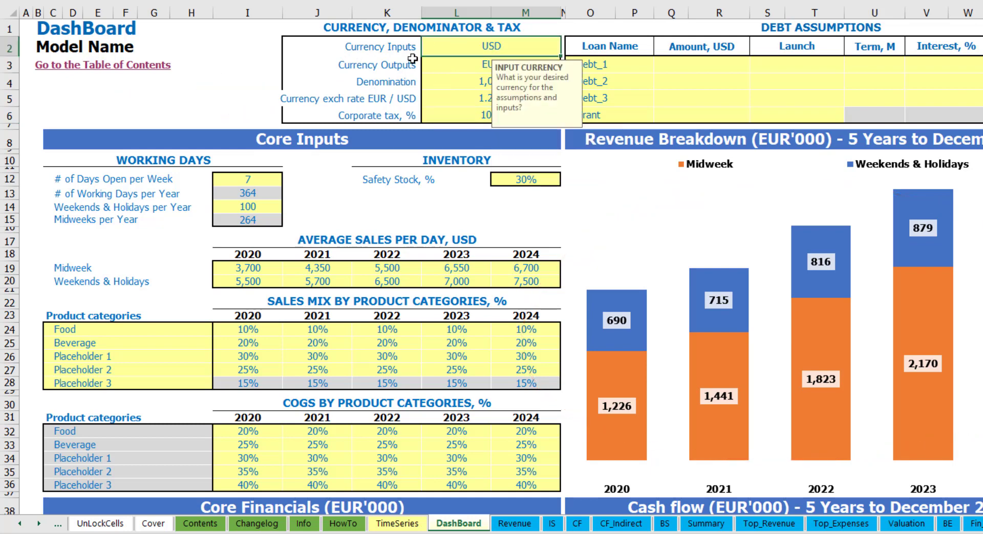
{"action": "left_click", "coordinate": [456, 65]}
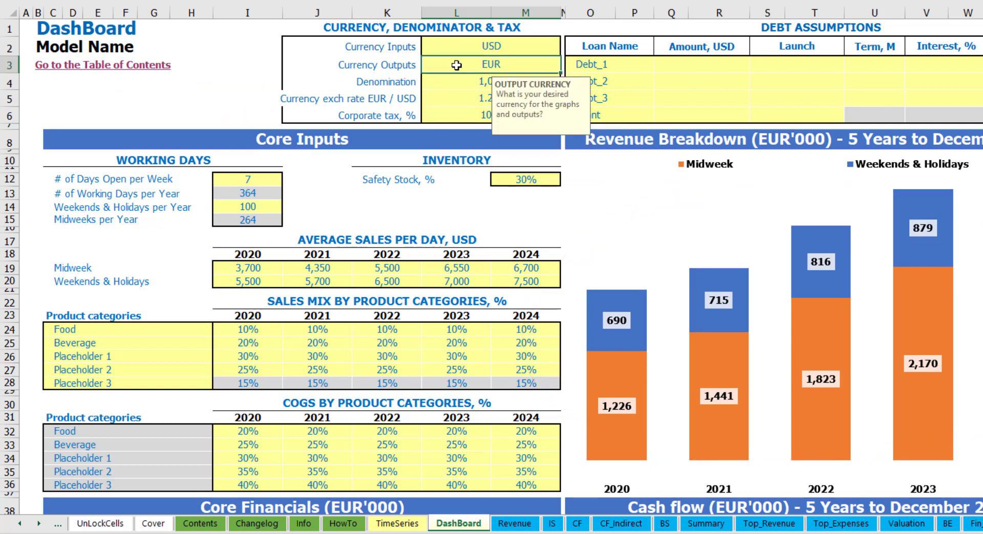
{"action": "left_click", "coordinate": [442, 99]}
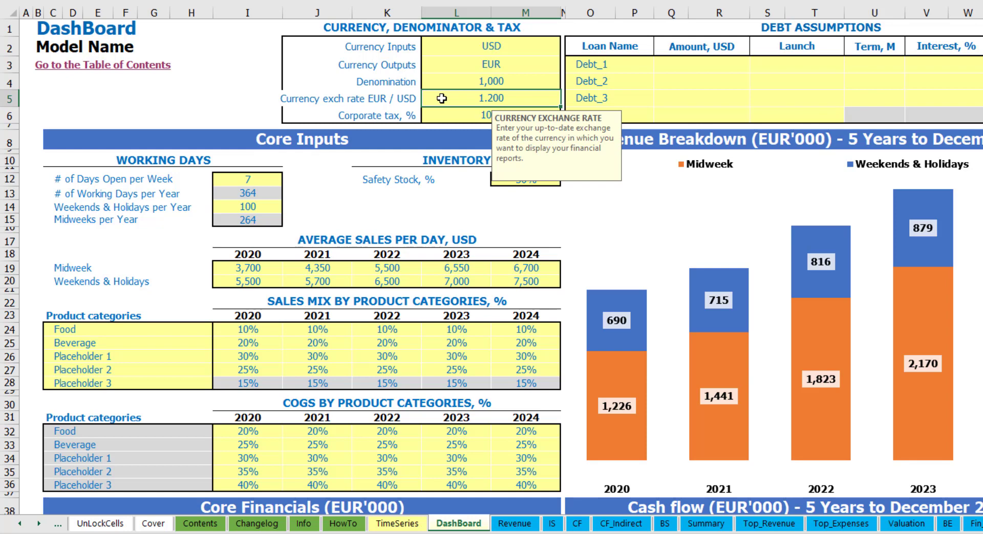
Step: Check how the output denomination applies to the annual and monthly income statements on the Summary sheet
{"action": "left_click", "coordinate": [465, 76]}
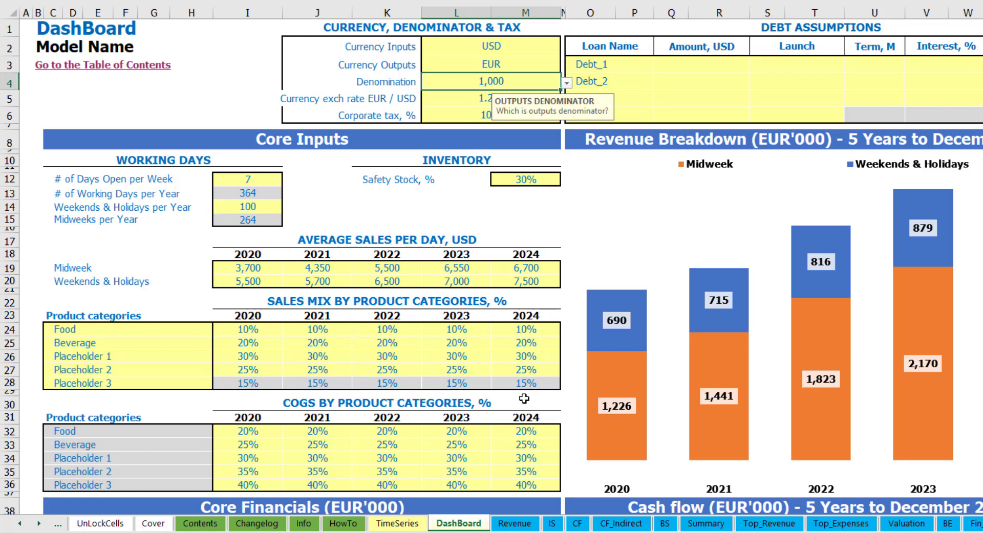
{"action": "left_click", "coordinate": [706, 523]}
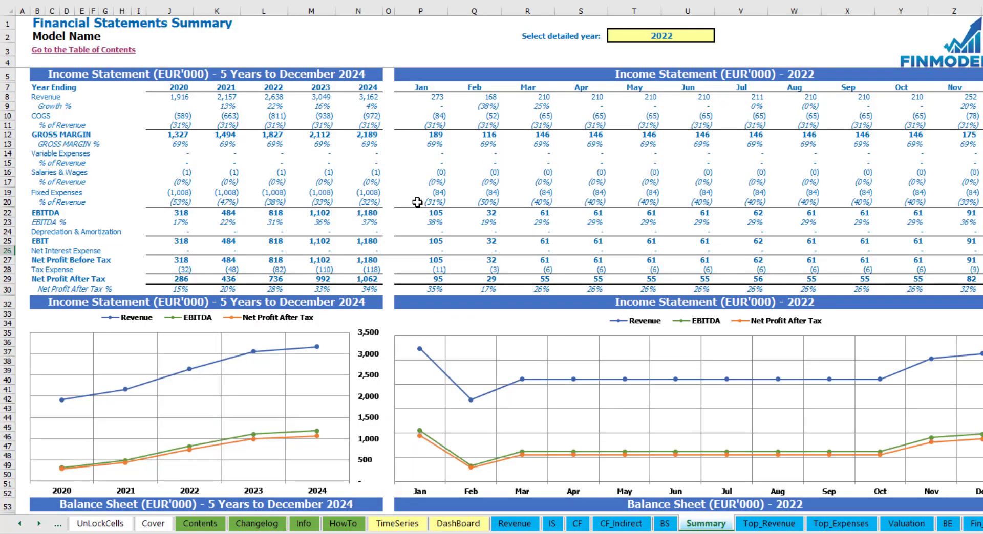
{"action": "left_click", "coordinate": [212, 77]}
{"action": "left_click", "coordinate": [717, 72]}
{"action": "left_click", "coordinate": [279, 73]}
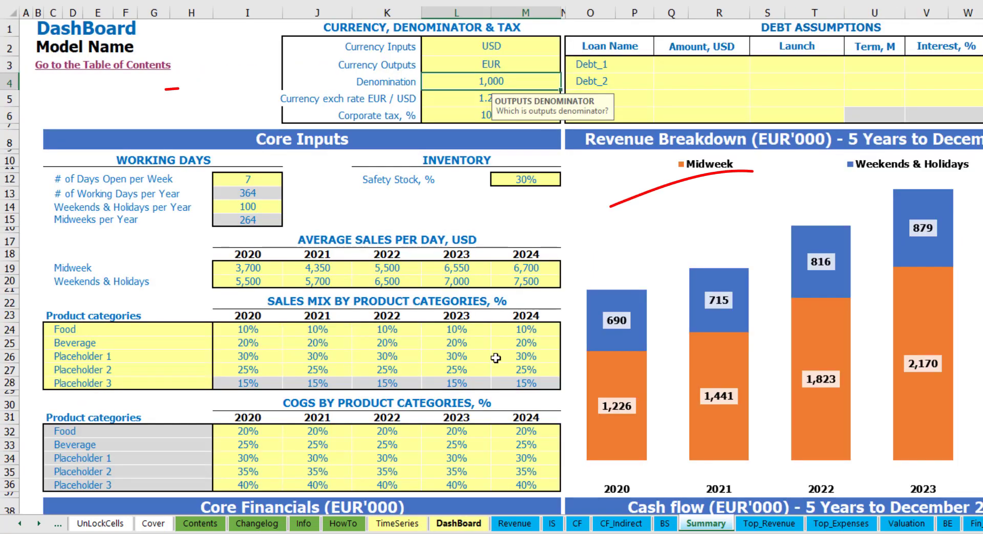
Step: Change the dashboard's denomination to 1,000,000 and check the income statements on the Summary sheet
{"action": "left_click", "coordinate": [458, 523]}
{"action": "left_click", "coordinate": [567, 85]}
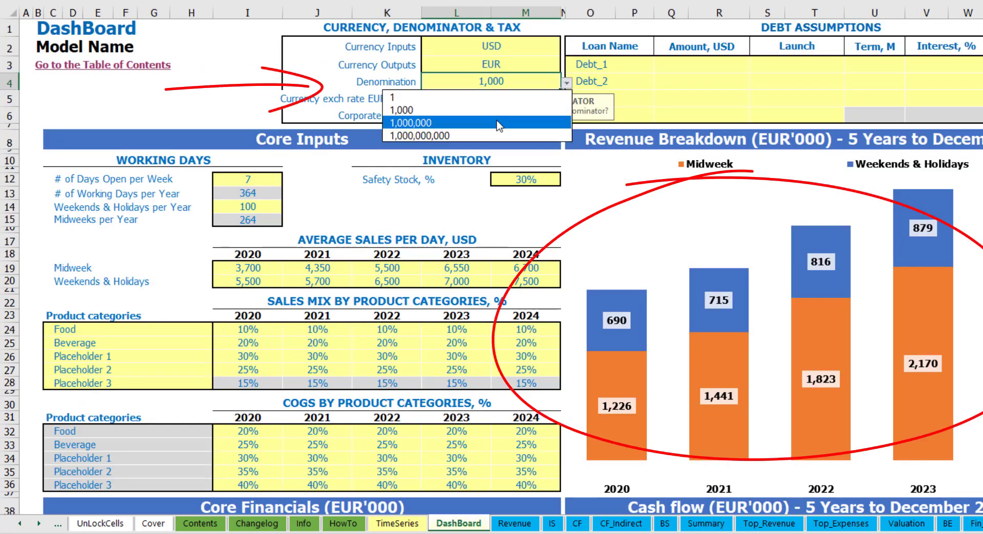
{"action": "left_click", "coordinate": [533, 121]}
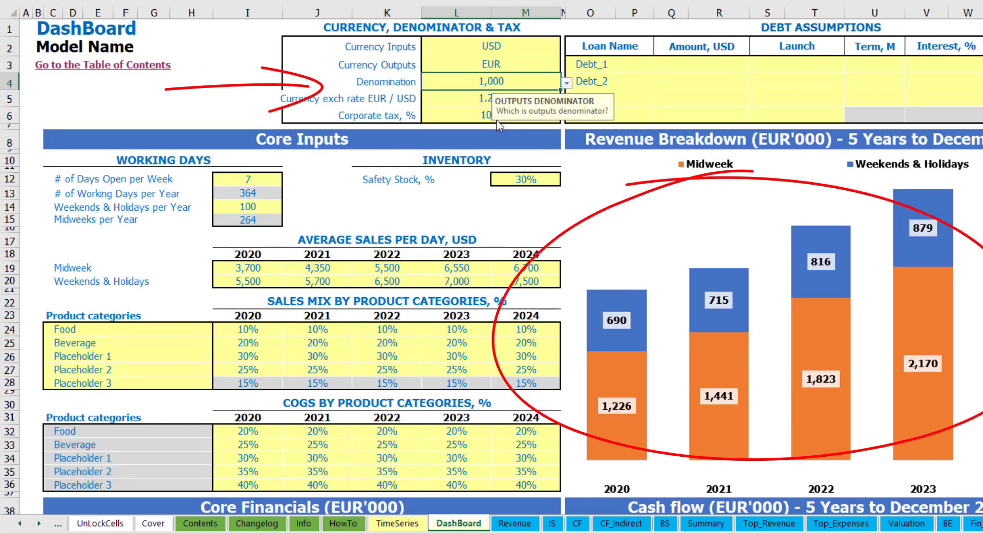
{"action": "left_click", "coordinate": [705, 523]}
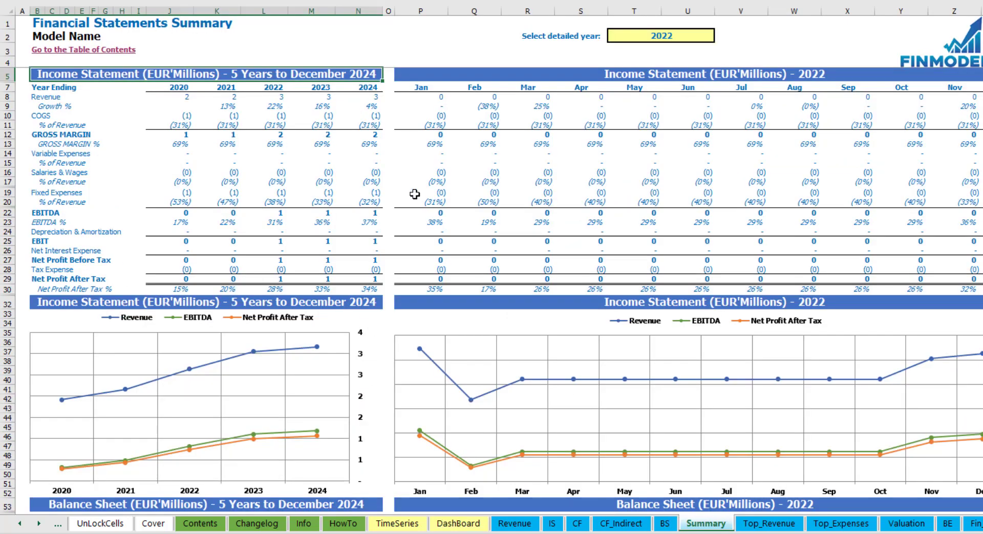
{"action": "left_click", "coordinate": [537, 75]}
Step: Set the dashboard's denomination to 1 and check the Summary sheet
{"action": "left_click", "coordinate": [459, 523]}
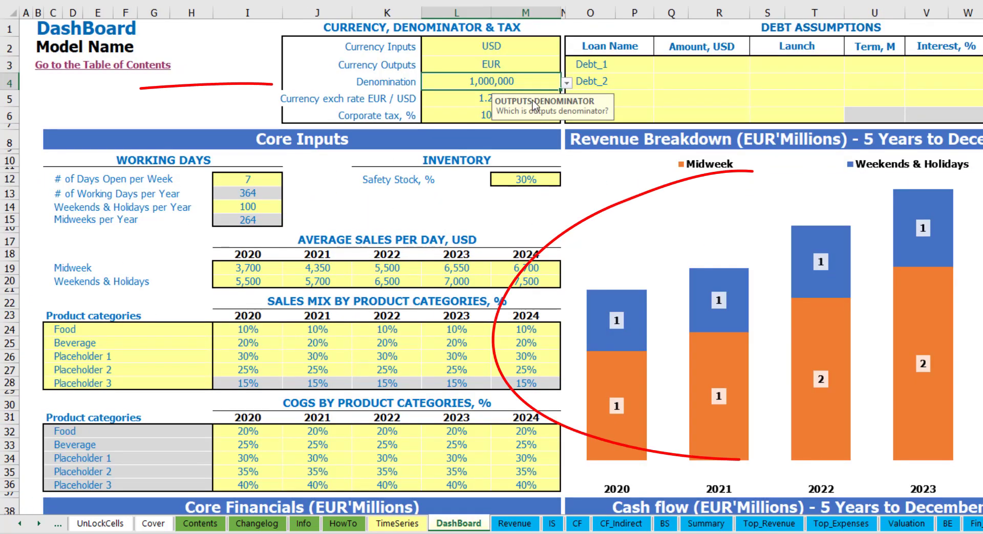
{"action": "left_click", "coordinate": [566, 83]}
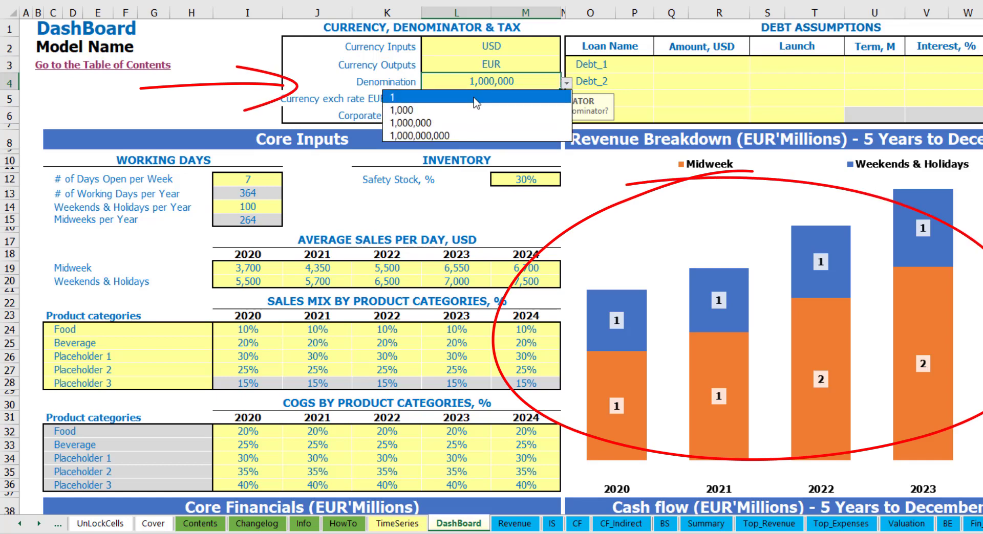
{"action": "left_click", "coordinate": [476, 97]}
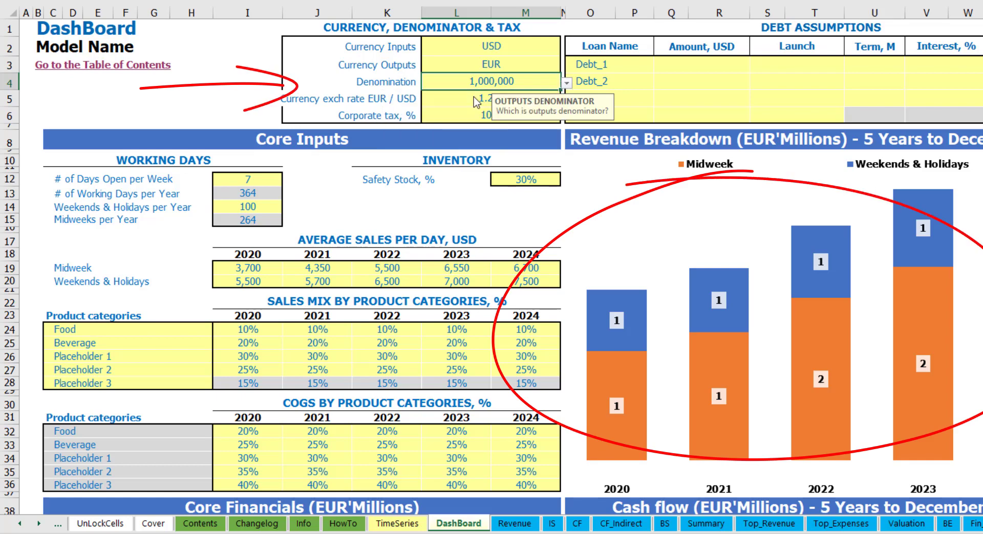
{"action": "left_click", "coordinate": [706, 523]}
Step: Set the corporate tax to 15% on the dashboard and check the Tax Expense row in the Income Statement
{"action": "left_click", "coordinate": [458, 523]}
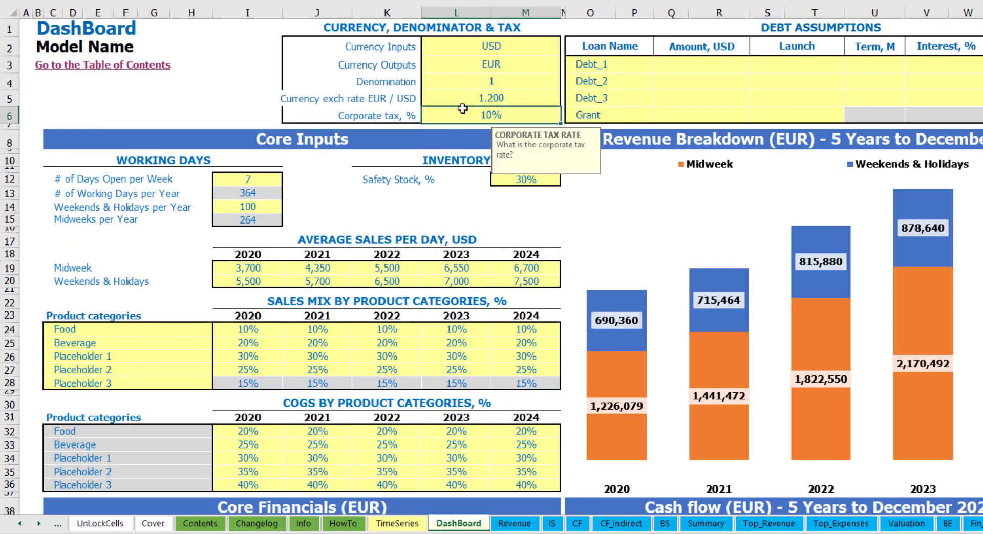
{"action": "type", "text": "15"}
{"action": "key", "text": "Return"}
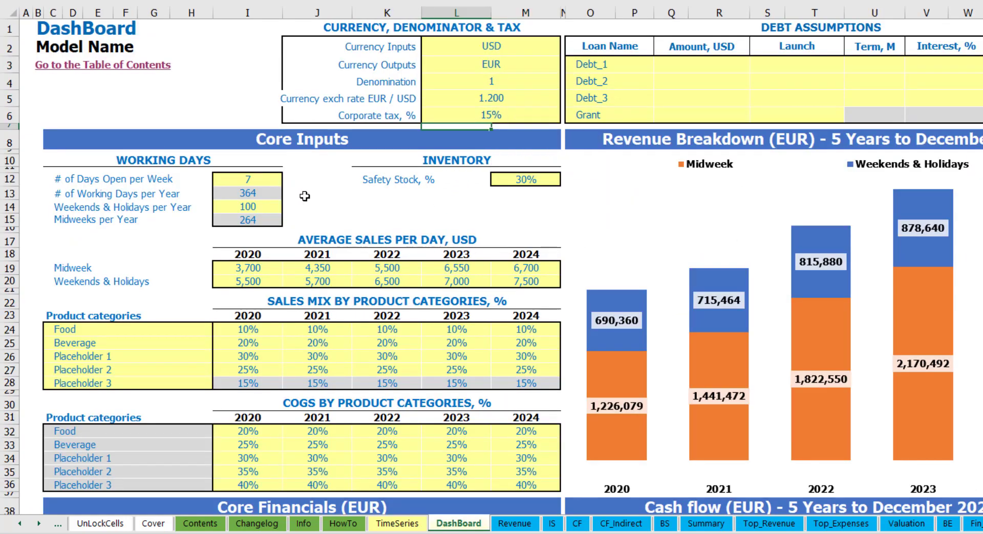
{"action": "left_click", "coordinate": [553, 524]}
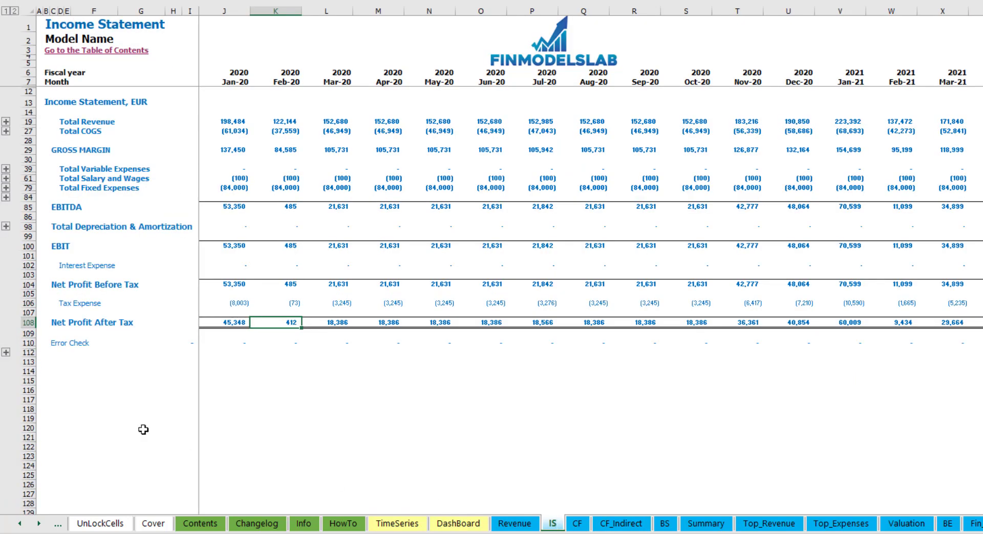
{"action": "left_click", "coordinate": [29, 304]}
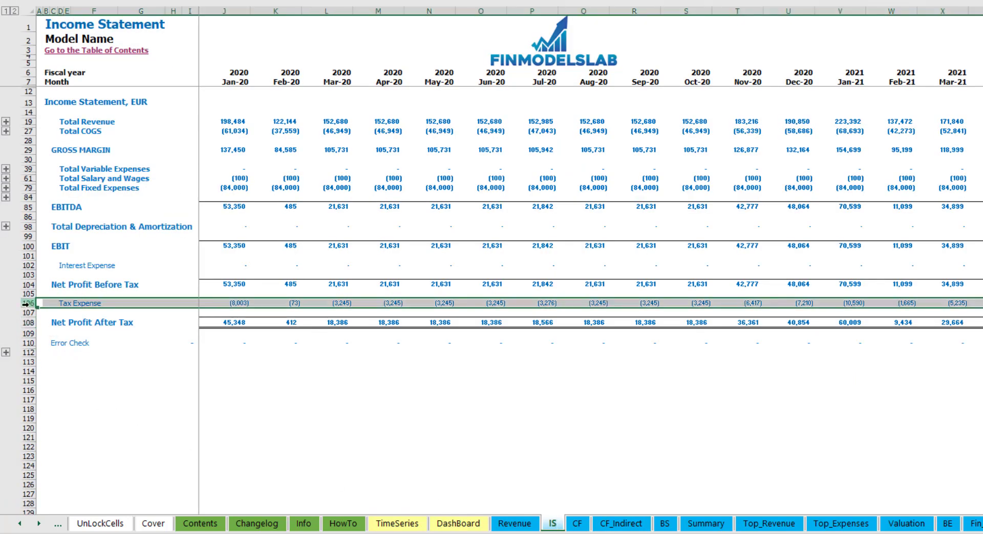